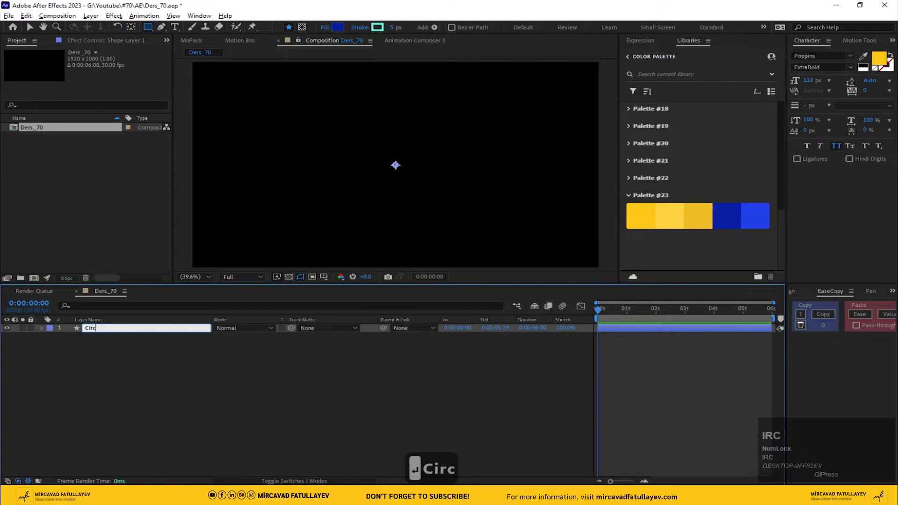
# Name the shape layer Circle and add an ellipse path and a fill to its contents.
pyautogui.press('Return')
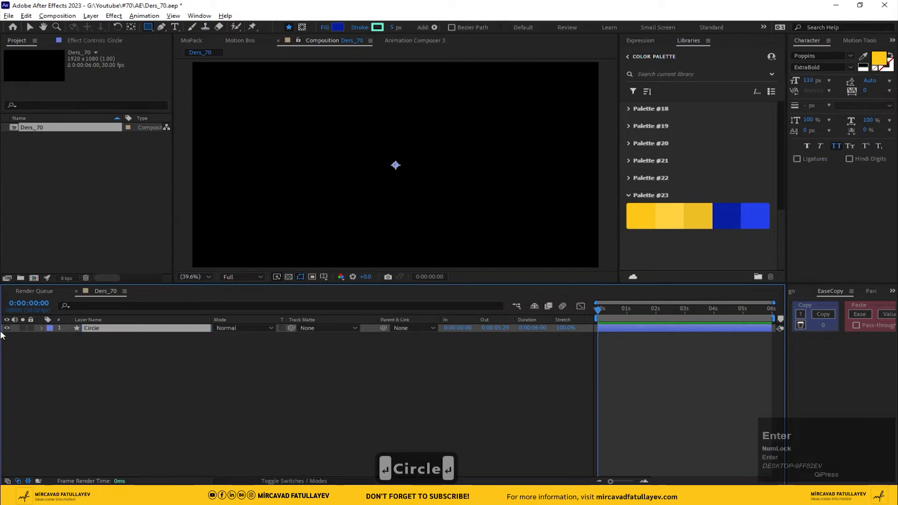
pyautogui.click(40, 328)
pyautogui.click(372, 336)
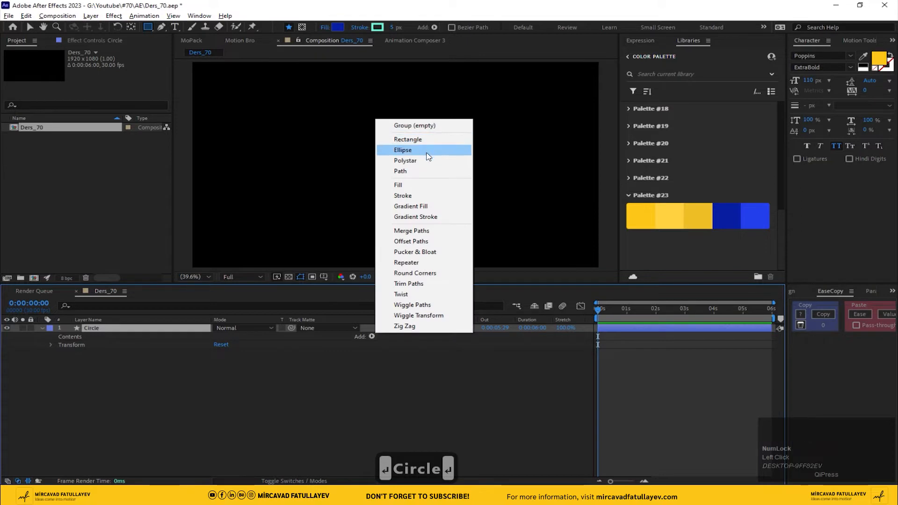
pyautogui.click(427, 151)
pyautogui.click(372, 337)
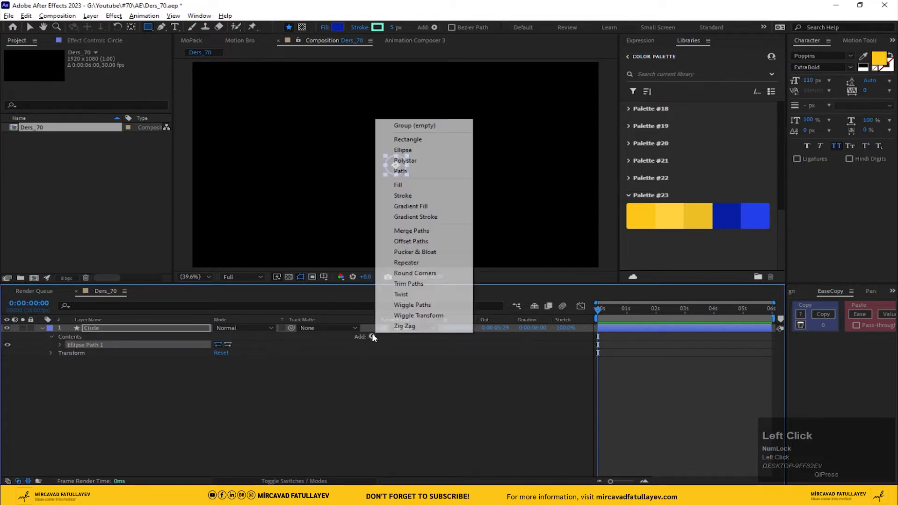
pyautogui.click(401, 194)
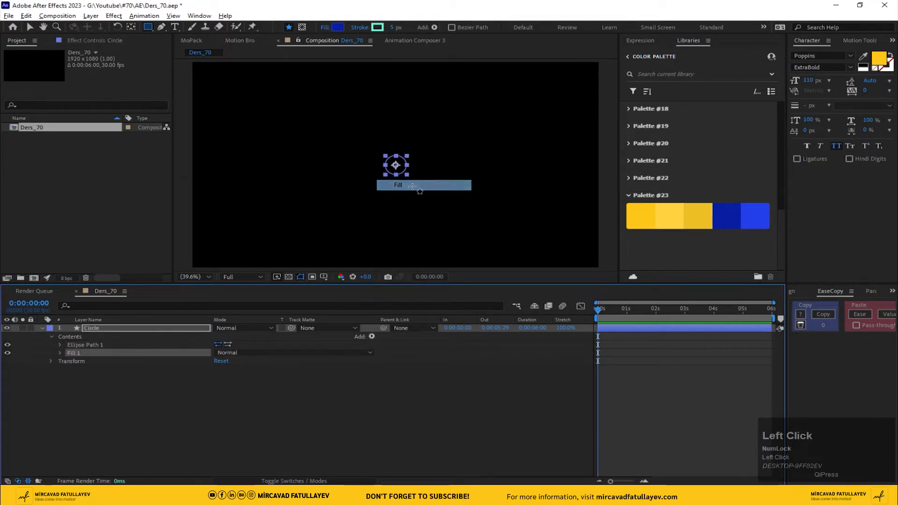
# Set the size of the Circle layer's ellipse path to 400 by 400.
pyautogui.click(60, 344)
pyautogui.write('200')
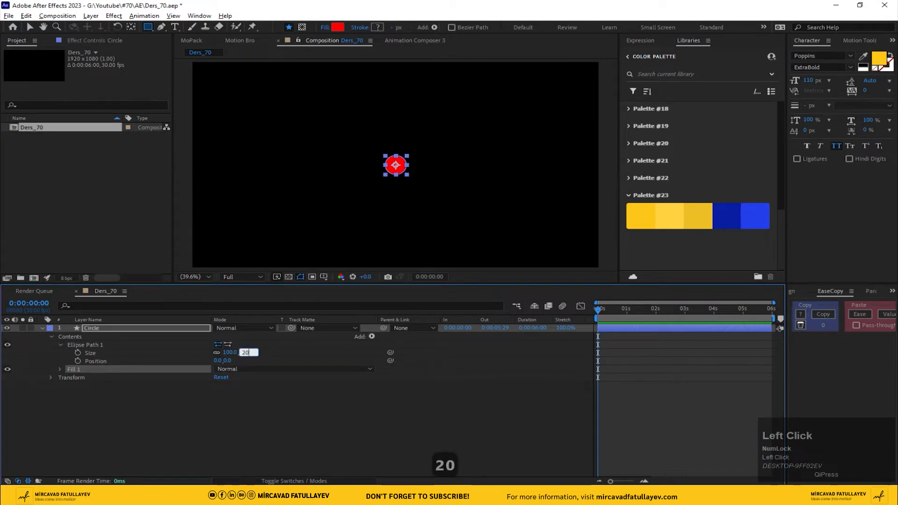
pyautogui.press('Return')
pyautogui.click(245, 353)
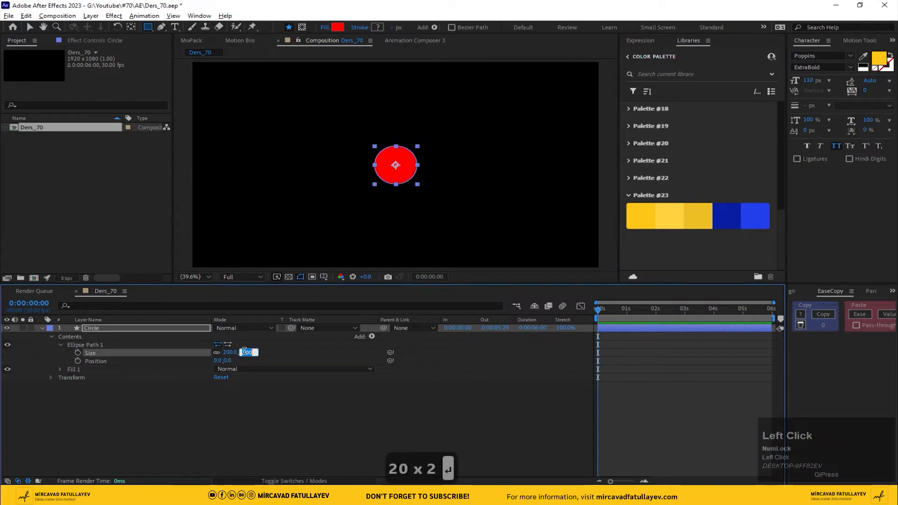
pyautogui.press('Return')
pyautogui.click(292, 407)
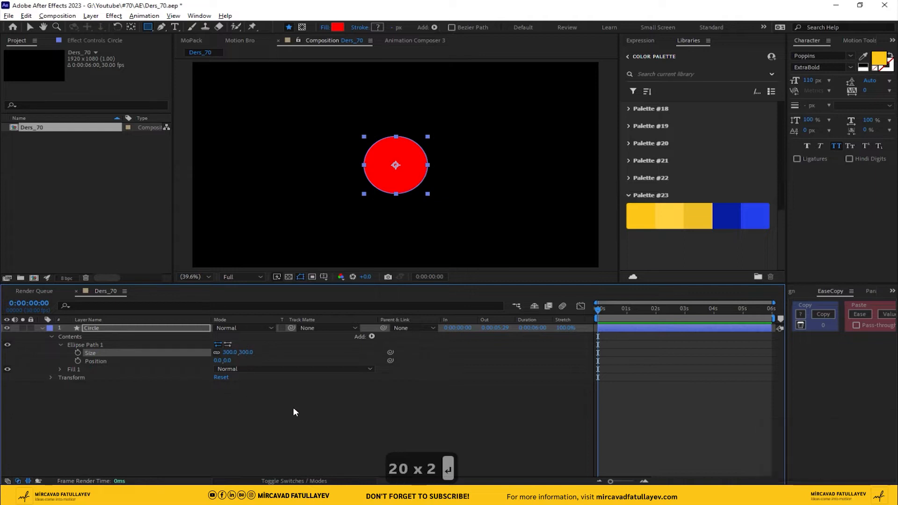
pyautogui.click(247, 352)
pyautogui.write('4')
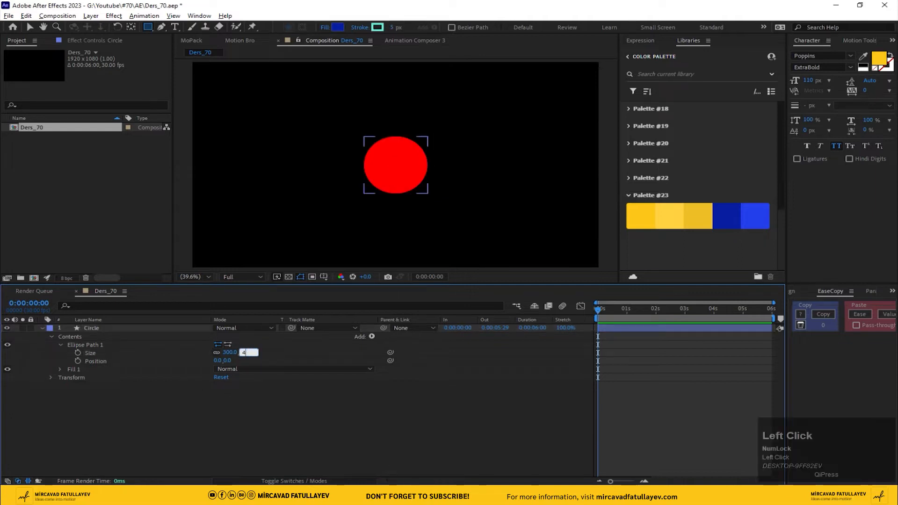
pyautogui.write('00')
pyautogui.press('Return')
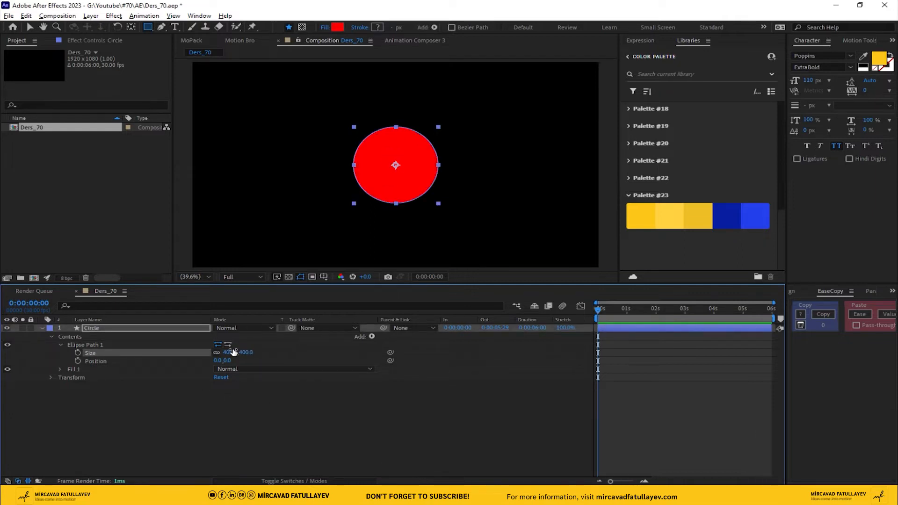
pyautogui.click(255, 401)
# Change the circle's fill colour to the yellow Adobe Color #1 from Palette #23.
pyautogui.click(91, 329)
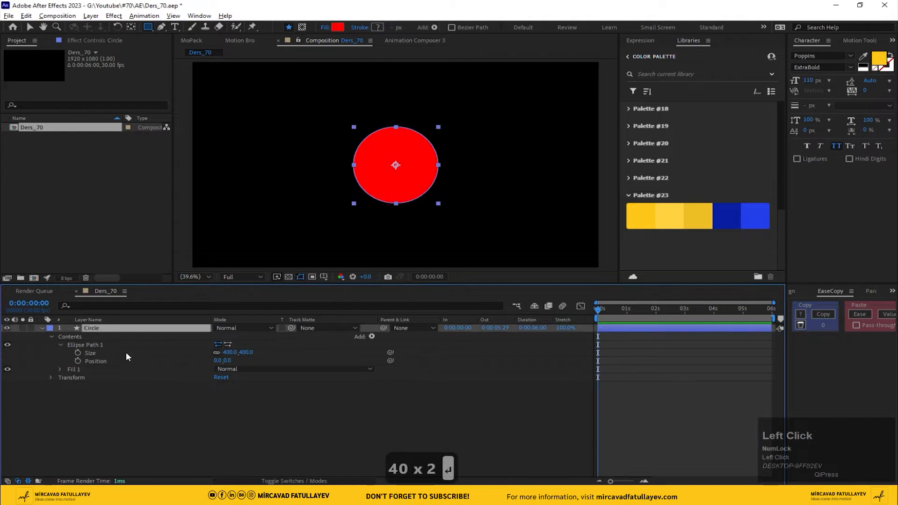
pyautogui.click(59, 369)
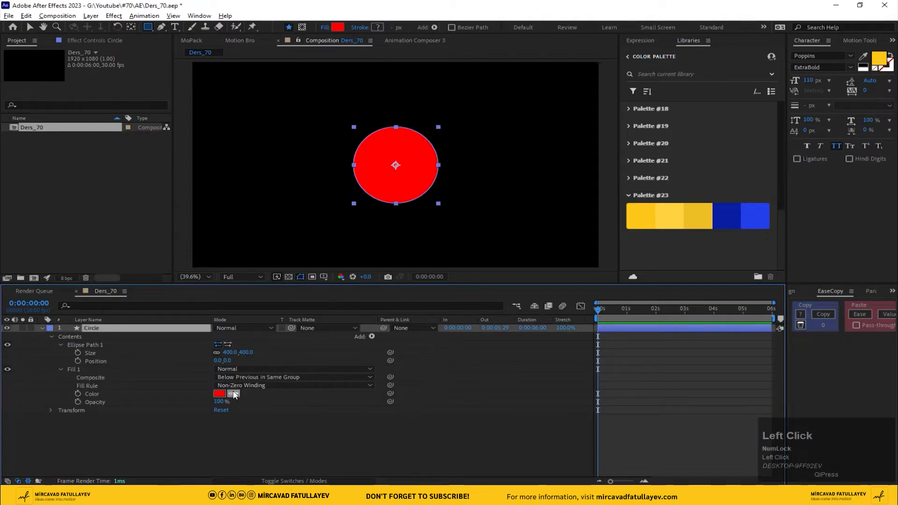
pyautogui.click(643, 213)
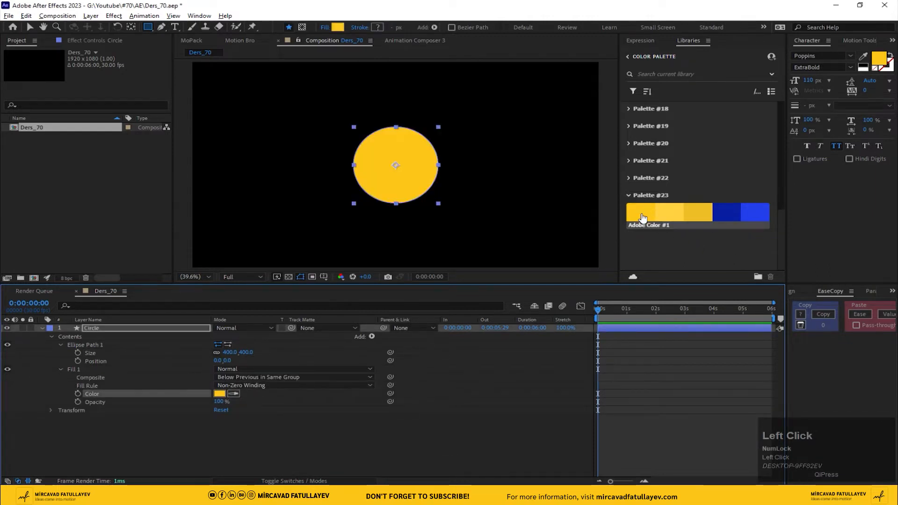
pyautogui.click(131, 415)
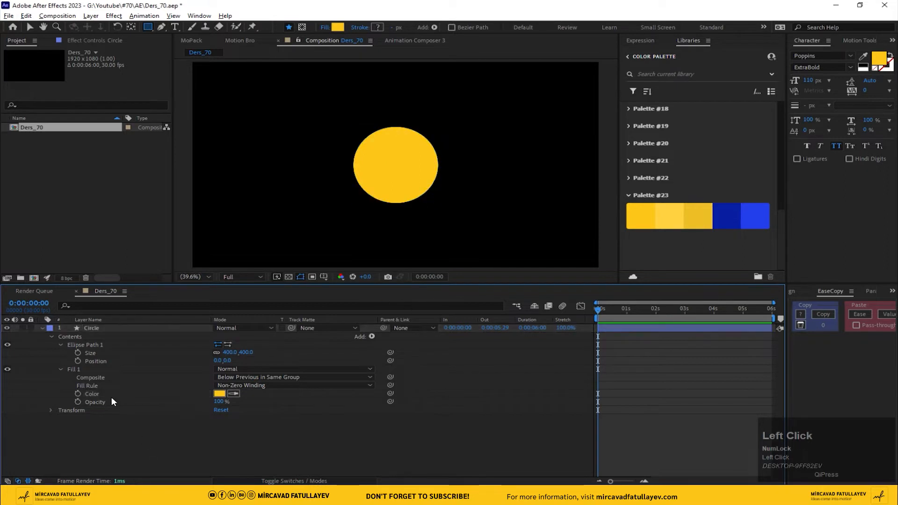
# Group the ellipse path and the fill together and rename the group A.
pyautogui.click(60, 368)
pyautogui.click(61, 345)
pyautogui.click(84, 346)
pyautogui.keyDown('shift'); pyautogui.click(80, 352); pyautogui.keyUp('shift')
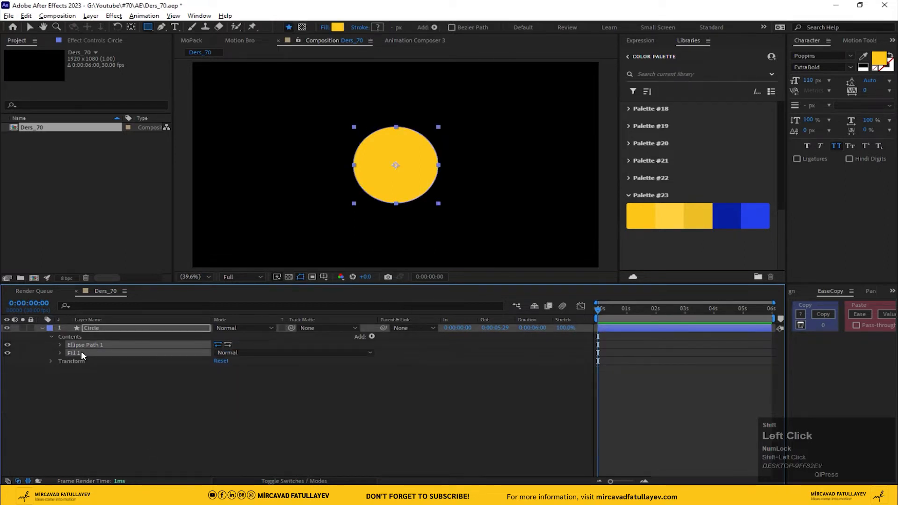
pyautogui.rightClick(81, 353)
pyautogui.click(178, 398)
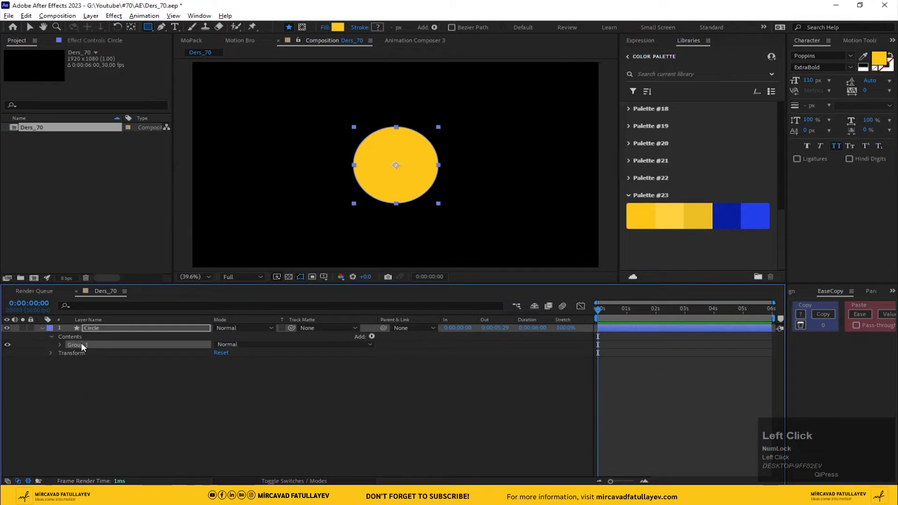
pyautogui.press('Return')
pyautogui.write('A')
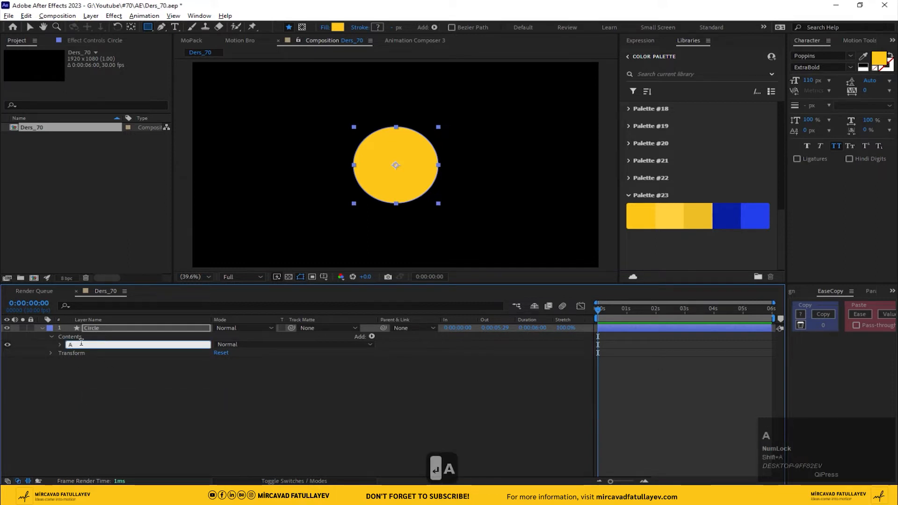
pyautogui.press('Return')
# Duplicate group A within the Circle layer and rename the copy B.
pyautogui.hotkey('ctrl', 'd')
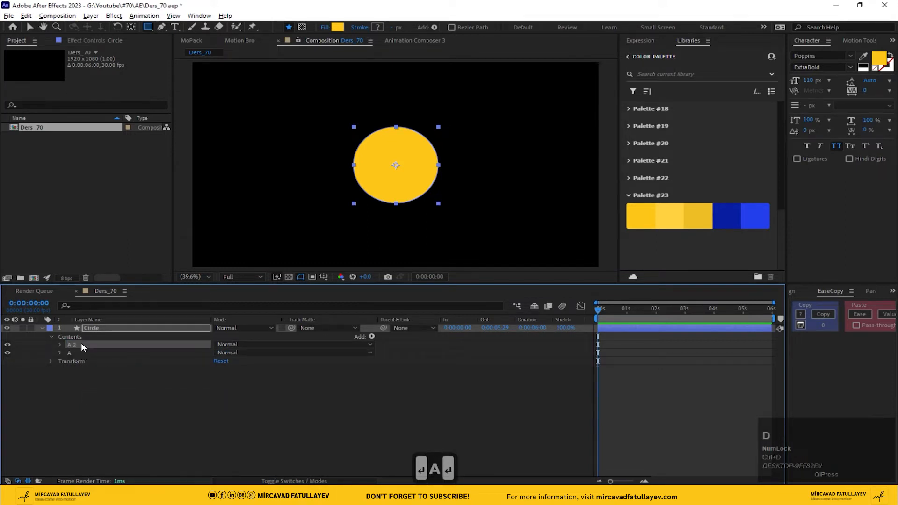
pyautogui.press('Return')
pyautogui.write('B')
pyautogui.click(109, 401)
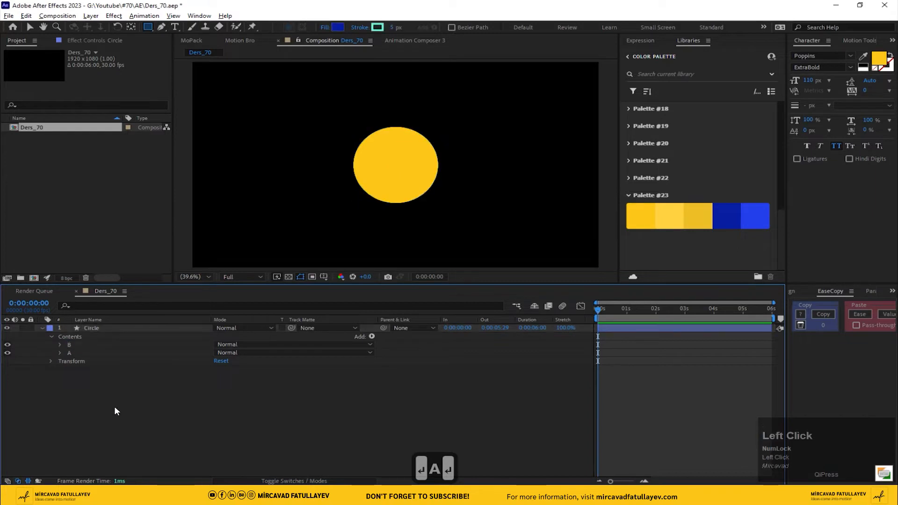
pyautogui.click(71, 354)
pyautogui.click(70, 345)
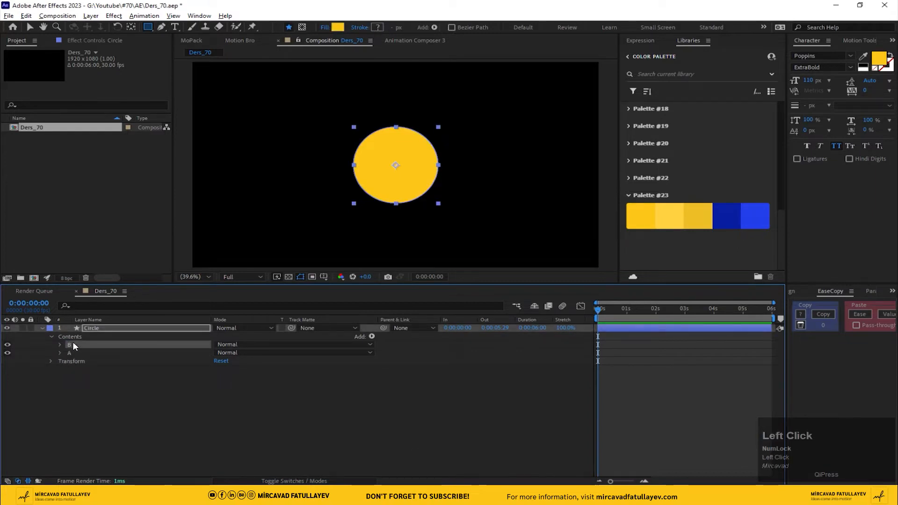
# Add starting Position keyframes at 0:00:00:00 in the transforms of groups A and B.
pyautogui.click(60, 354)
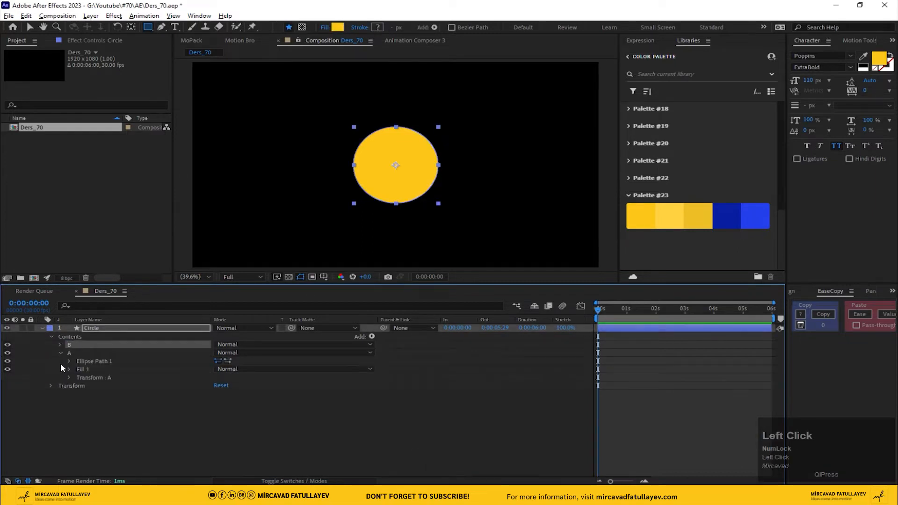
pyautogui.click(69, 377)
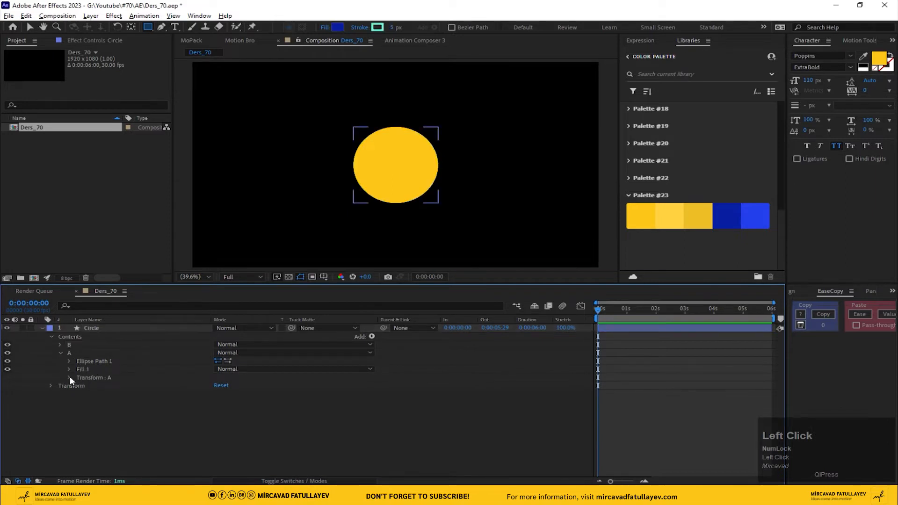
pyautogui.click(86, 394)
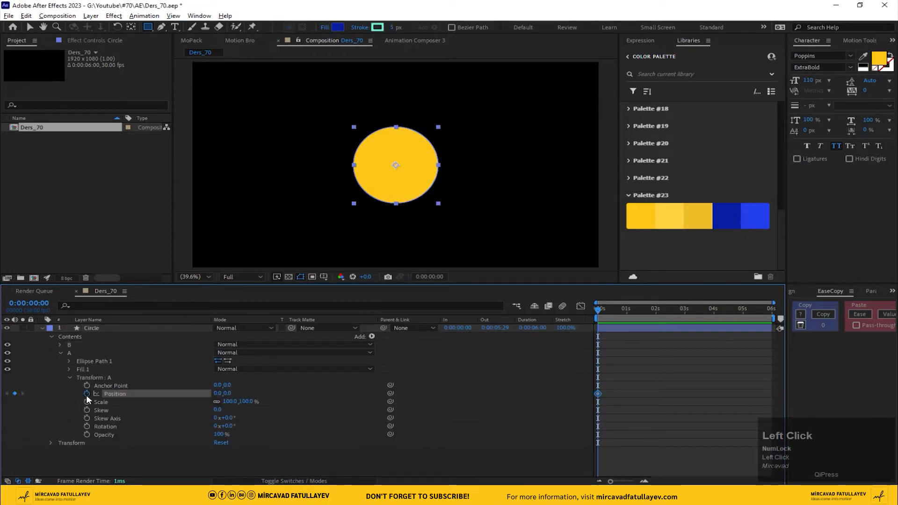
pyautogui.click(60, 345)
pyautogui.click(69, 369)
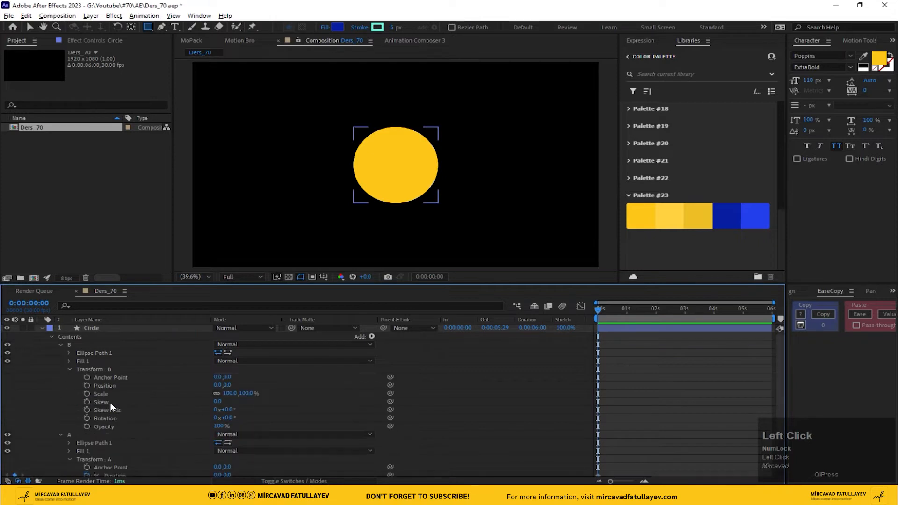
pyautogui.click(86, 385)
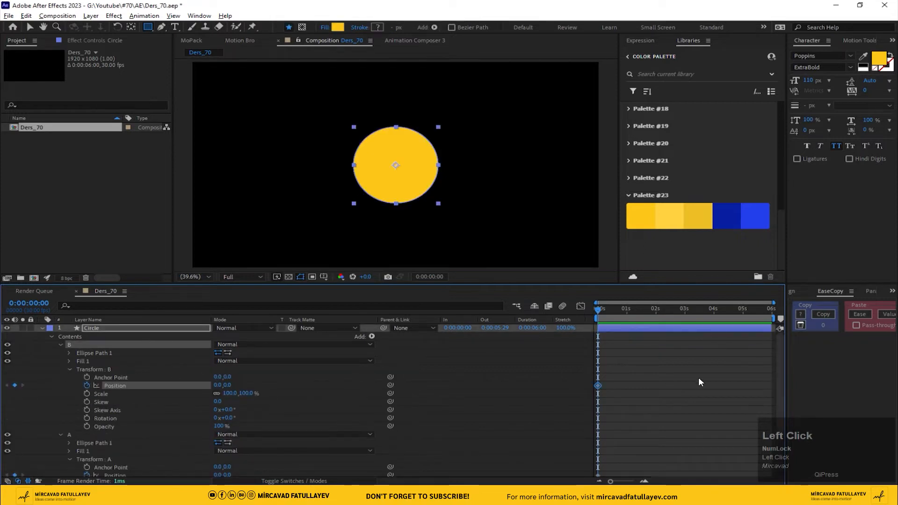
# Add Position keyframes with unchanged values for groups B and A on the last frame, 0:00:05:29.
pyautogui.click(768, 319)
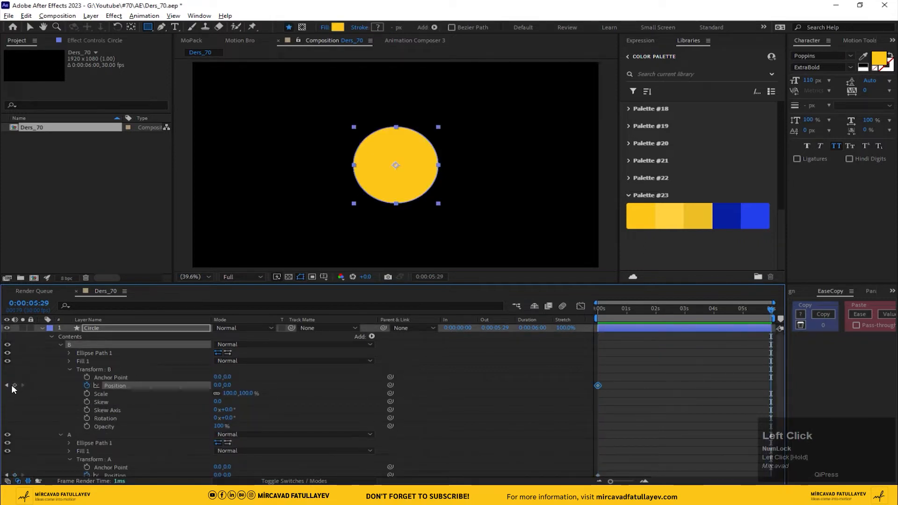
pyautogui.scroll(-3, 99, 423)
pyautogui.click(19, 424)
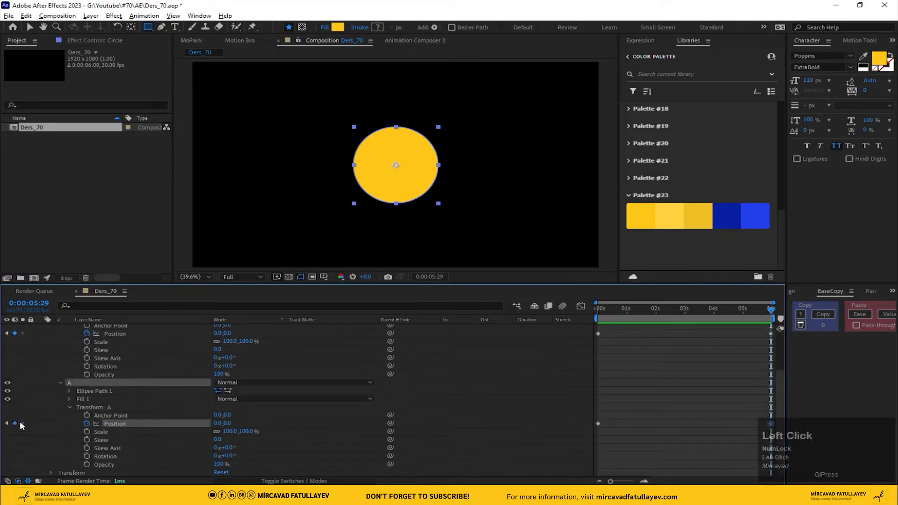
# Collapse the Circle layer and reveal only its keyframed properties.
pyautogui.scroll(3, 68, 333)
pyautogui.click(41, 328)
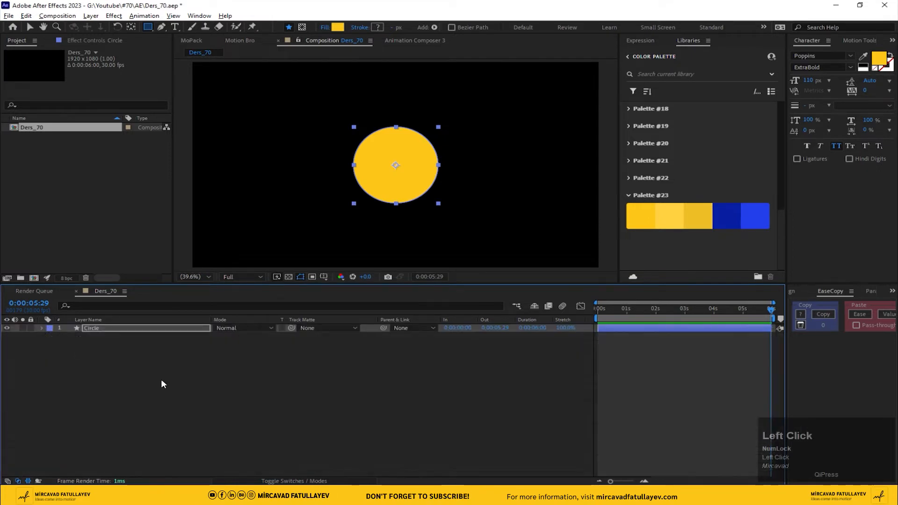
pyautogui.click(294, 371)
pyautogui.click(145, 329)
pyautogui.press('u')
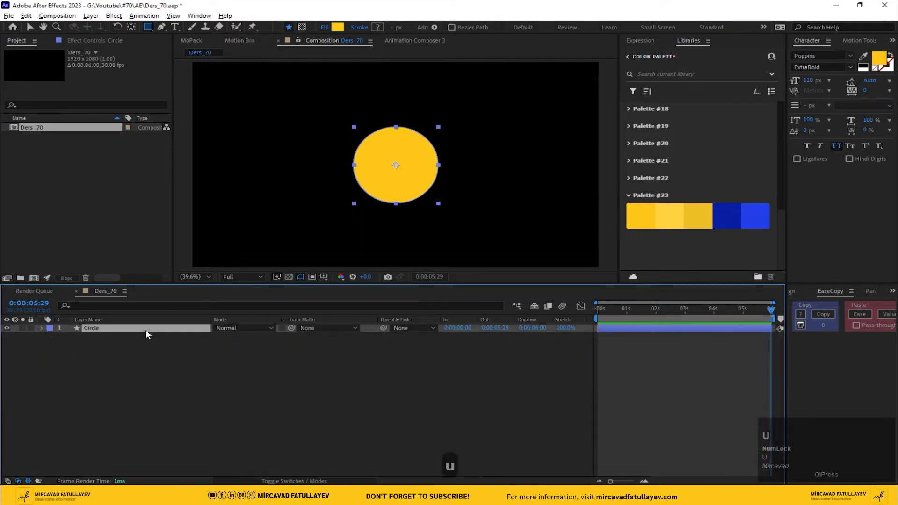
pyautogui.click(265, 392)
# At 0:00:03:00, set the X position of group B to 250.
pyautogui.click(685, 310)
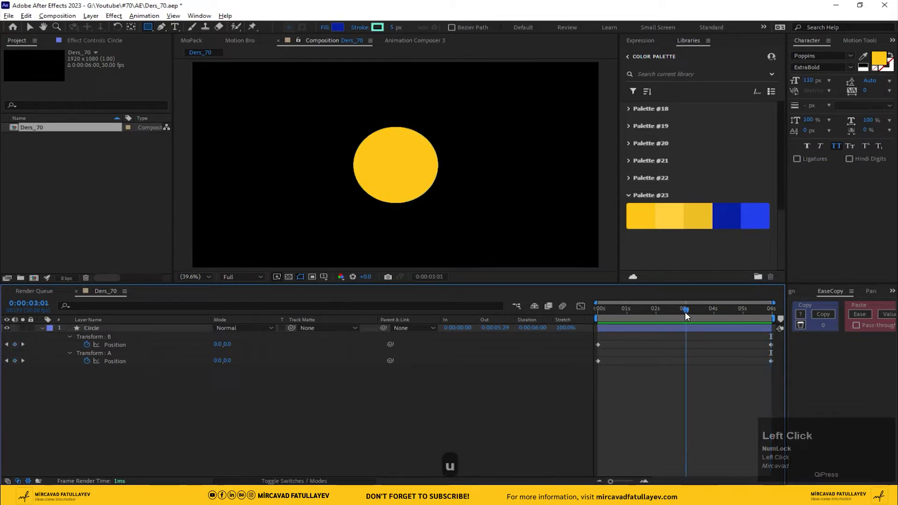
pyautogui.press('pageup')
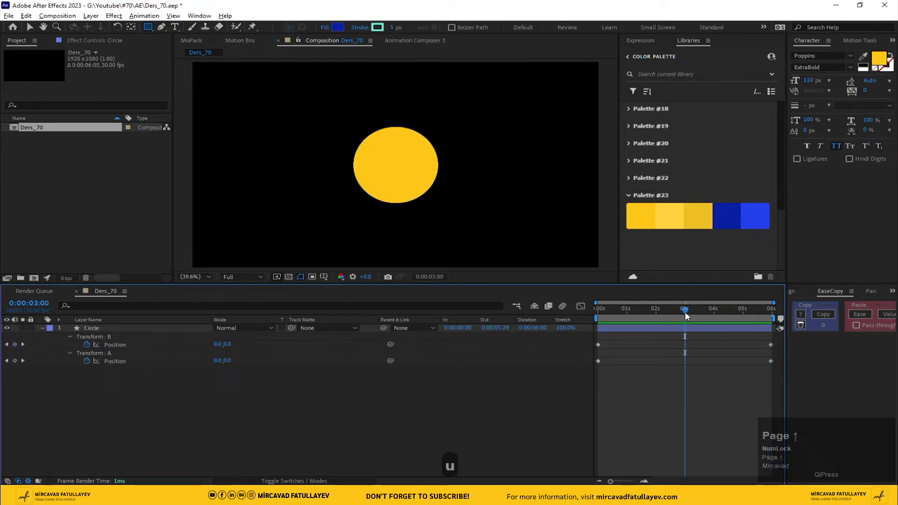
pyautogui.click(192, 337)
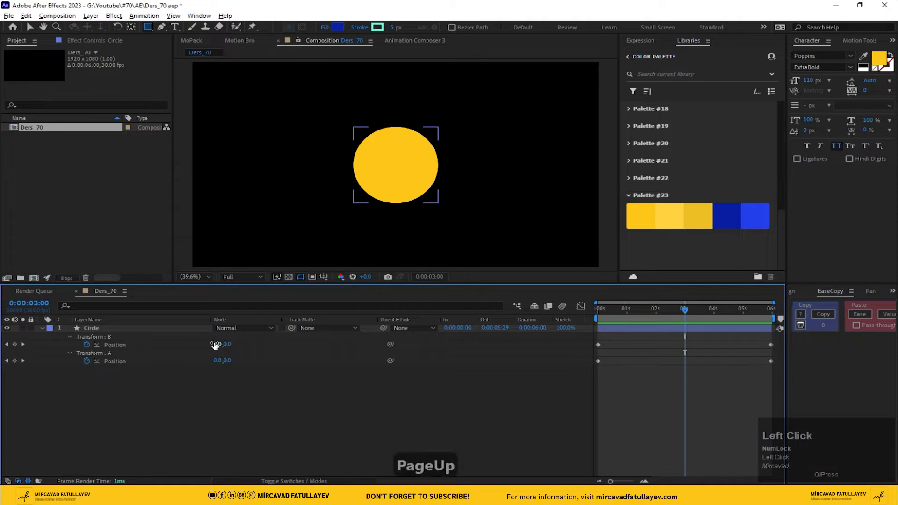
pyautogui.moveTo(215, 344)
pyautogui.mouseDown()
pyautogui.moveTo(213, 353)
pyautogui.moveTo(215, 344)
pyautogui.mouseUp()
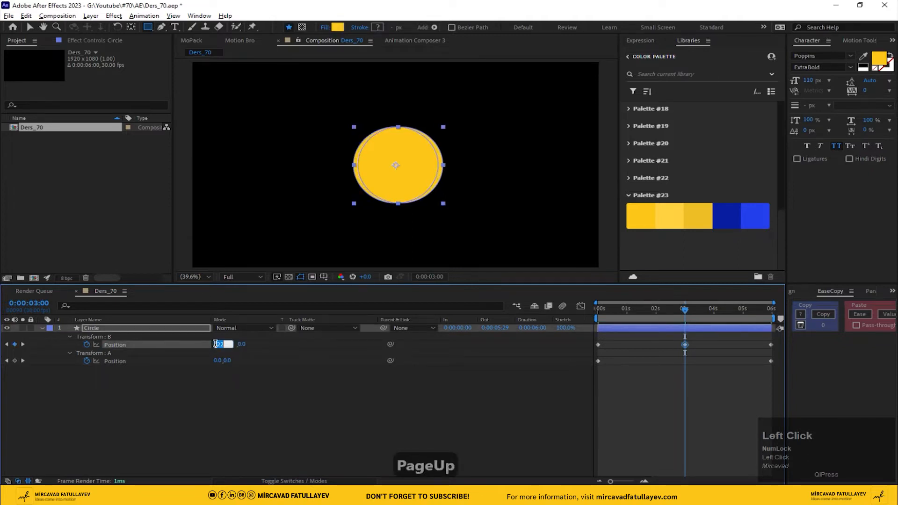
pyautogui.write('250')
pyautogui.press('Return')
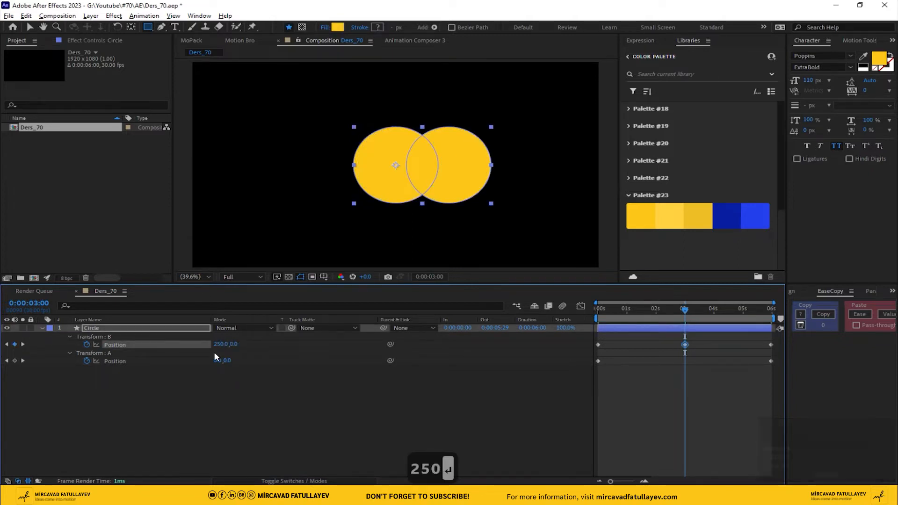
# Set the X position of group A to -250 at 0:00:03:00.
pyautogui.click(216, 360)
pyautogui.write('-25')
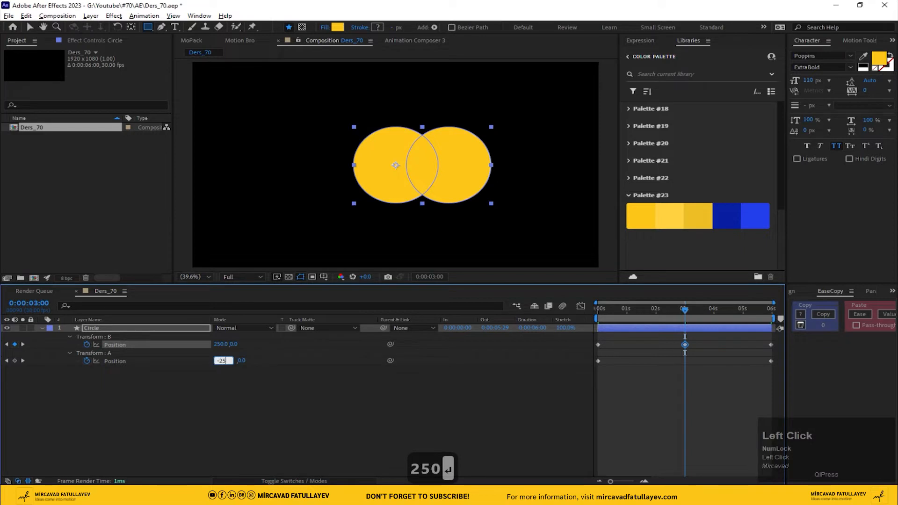
pyautogui.write('0')
pyautogui.press('Return')
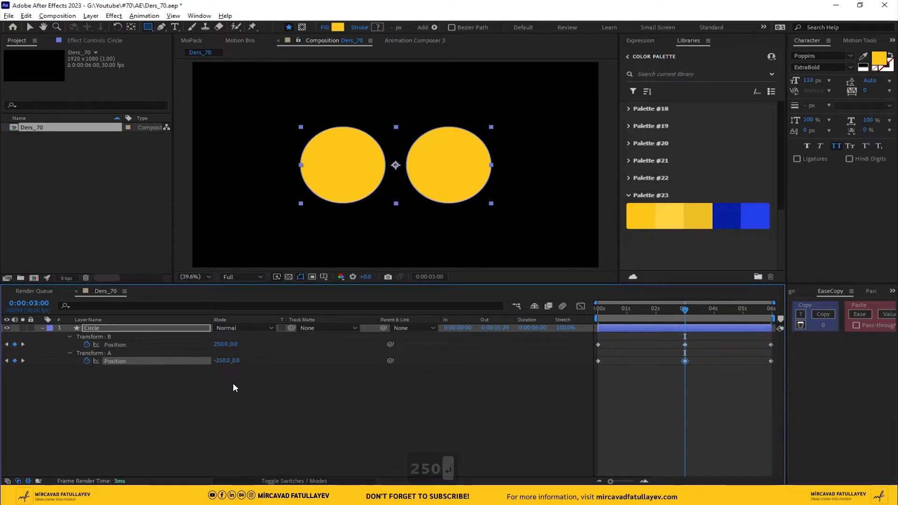
# At 0:00:03:00, set the X position of group A to -300 and of group B to 300.
pyautogui.click(217, 361)
pyautogui.write('-3')
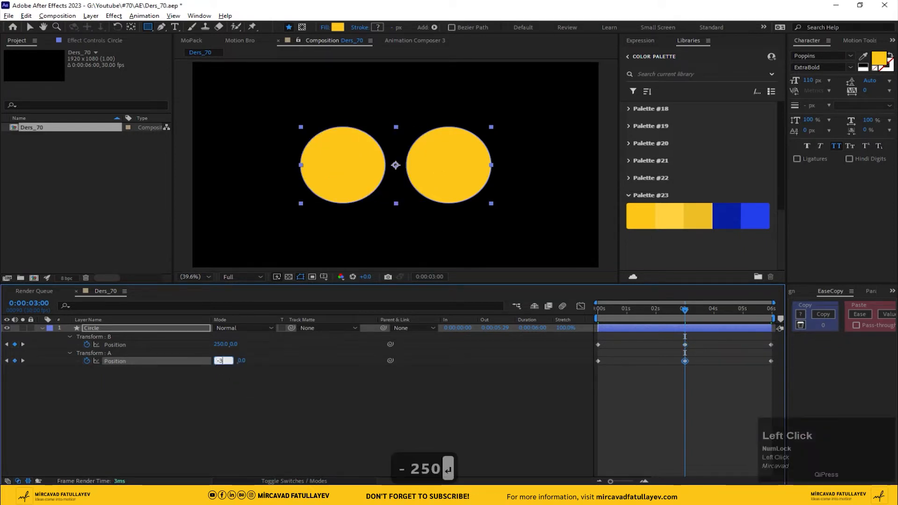
pyautogui.write('00')
pyautogui.press('Return')
pyautogui.click(219, 344)
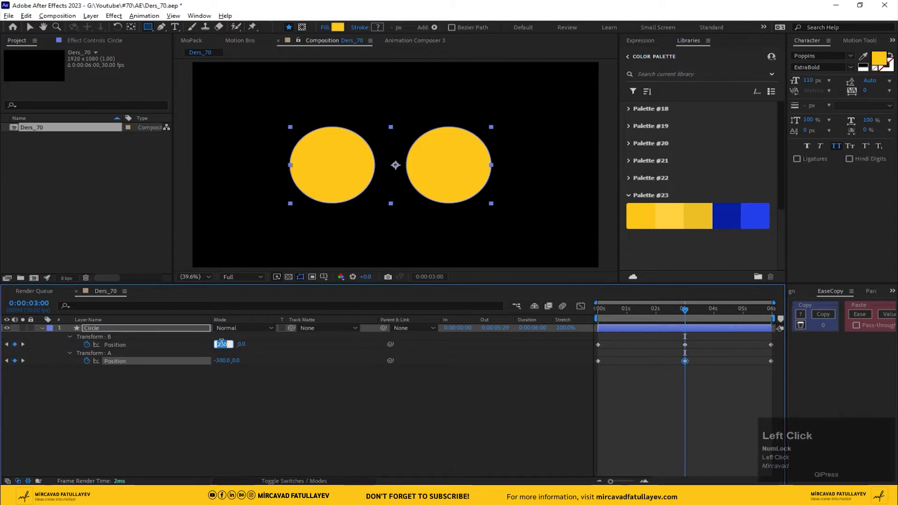
pyautogui.write('300')
pyautogui.press('Return')
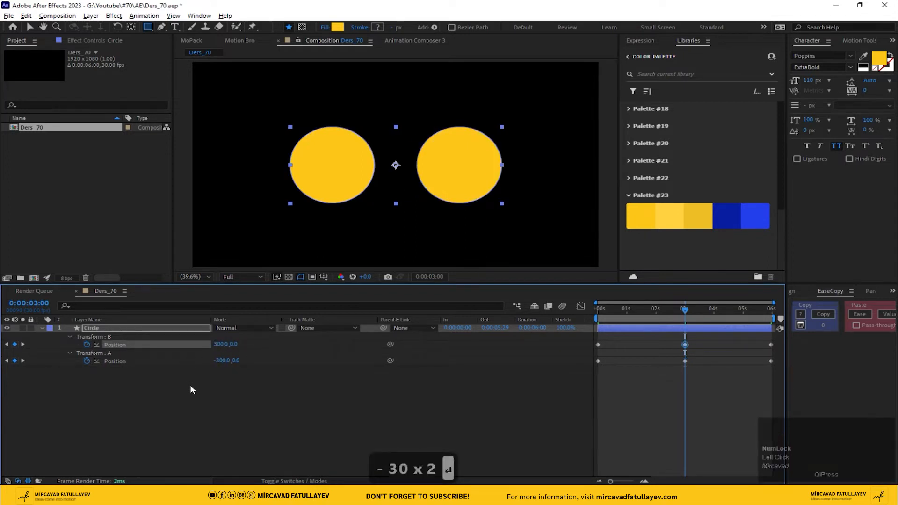
pyautogui.click(190, 388)
# Apply Easy Ease to all Position keyframes of groups B and A.
pyautogui.click(108, 345)
pyautogui.keyDown('shift'); pyautogui.click(115, 361); pyautogui.keyUp('shift')
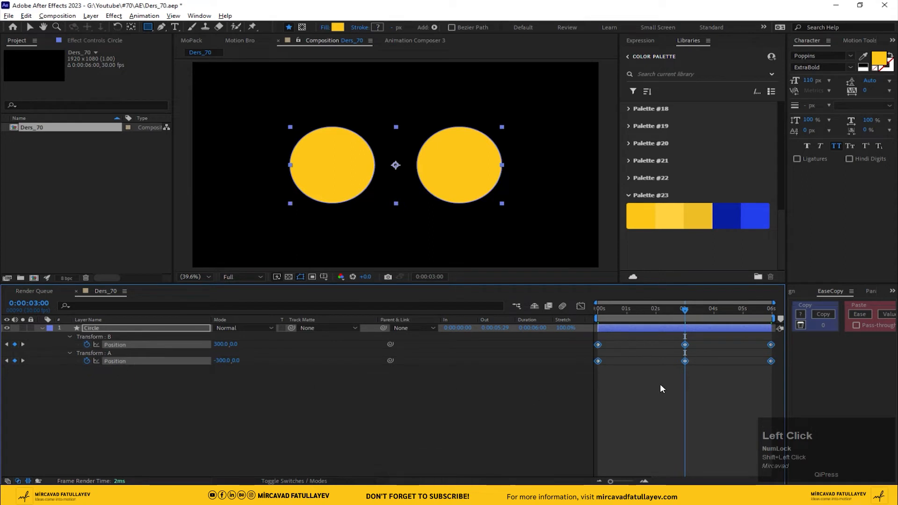
pyautogui.rightClick(685, 344)
pyautogui.click(730, 338)
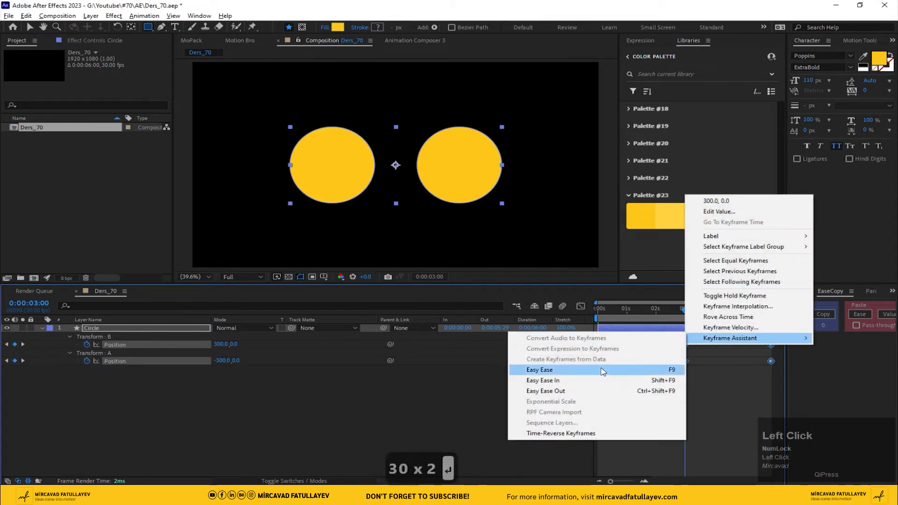
pyautogui.click(604, 371)
# Preview the eased circle animation from the first frame.
pyautogui.moveTo(609, 310); pyautogui.dragTo(594, 310)
pyautogui.press('KP_0')
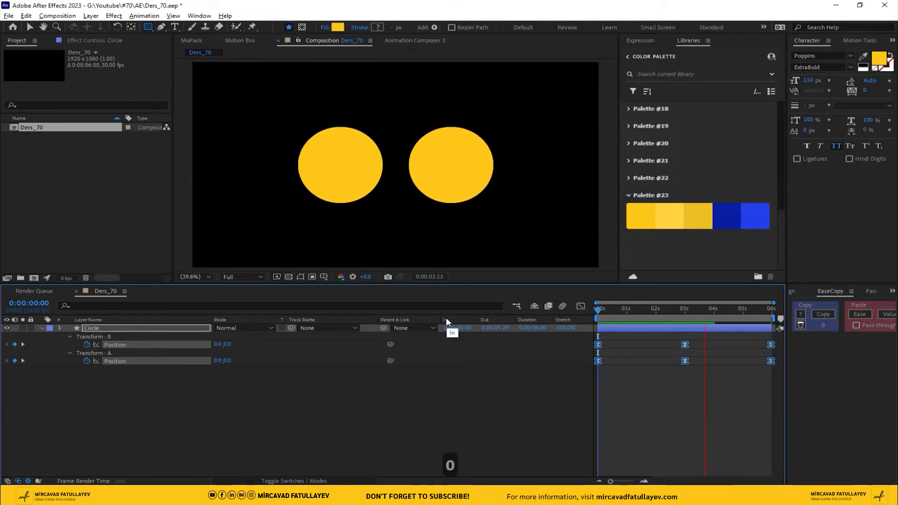
pyautogui.press('space')
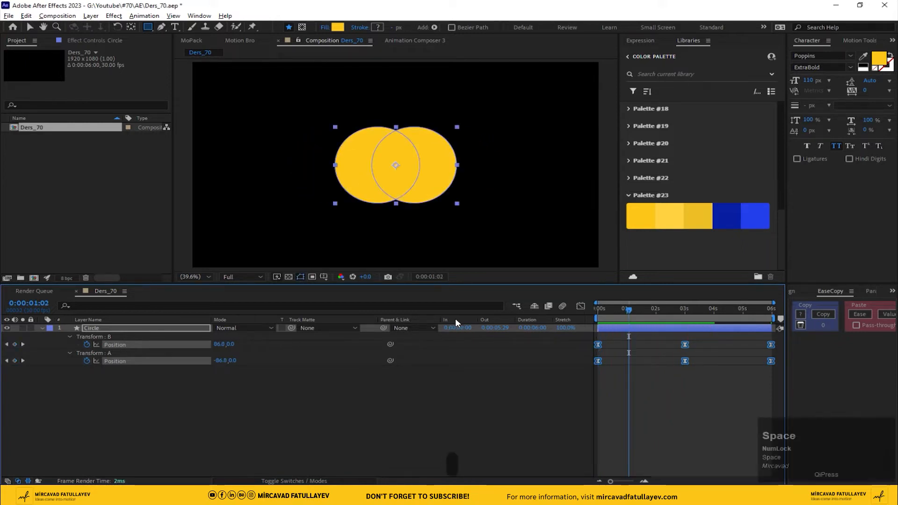
pyautogui.press('space')
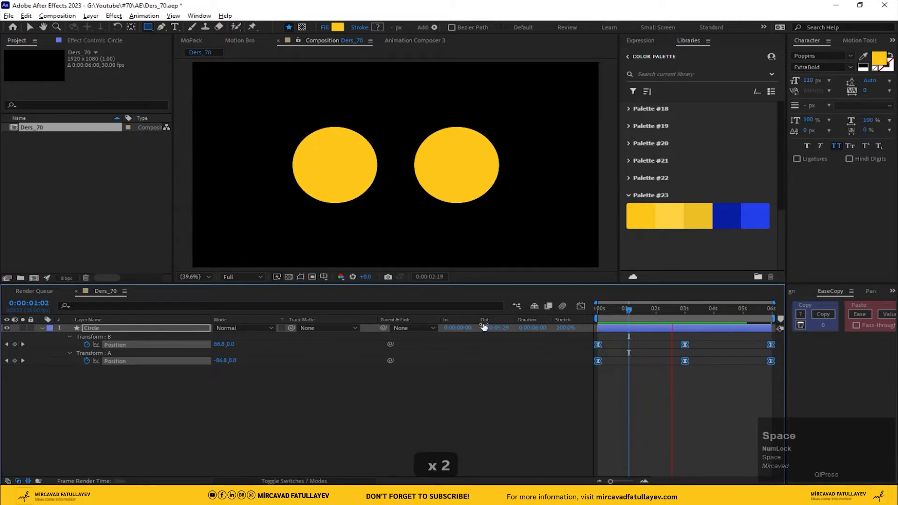
pyautogui.press('space')
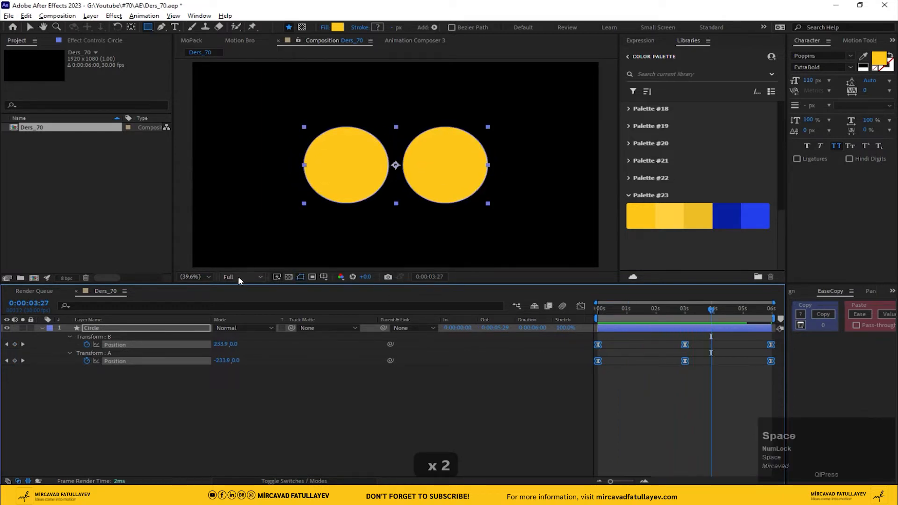
# Set the composition preview resolution to Third and replay the animation.
pyautogui.click(237, 277)
pyautogui.click(242, 321)
pyautogui.press('space')
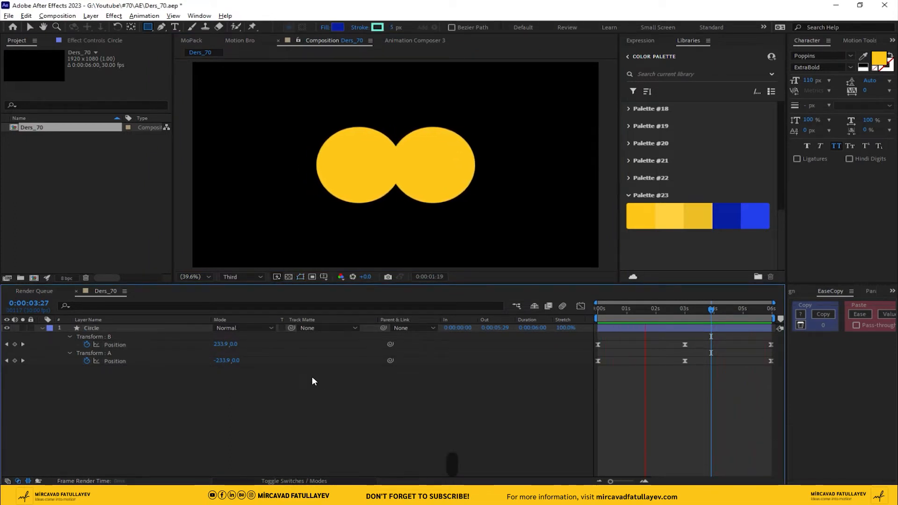
# Add an adjustment layer above the Circle layer and rename it FX.
pyautogui.moveTo(692, 311); pyautogui.dragTo(687, 314)
pyautogui.rightClick(137, 405)
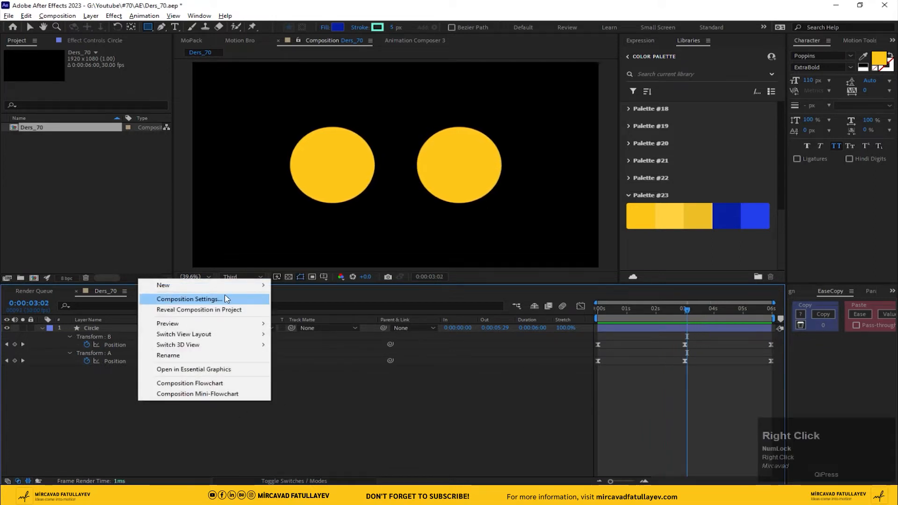
pyautogui.click(196, 285)
pyautogui.click(336, 363)
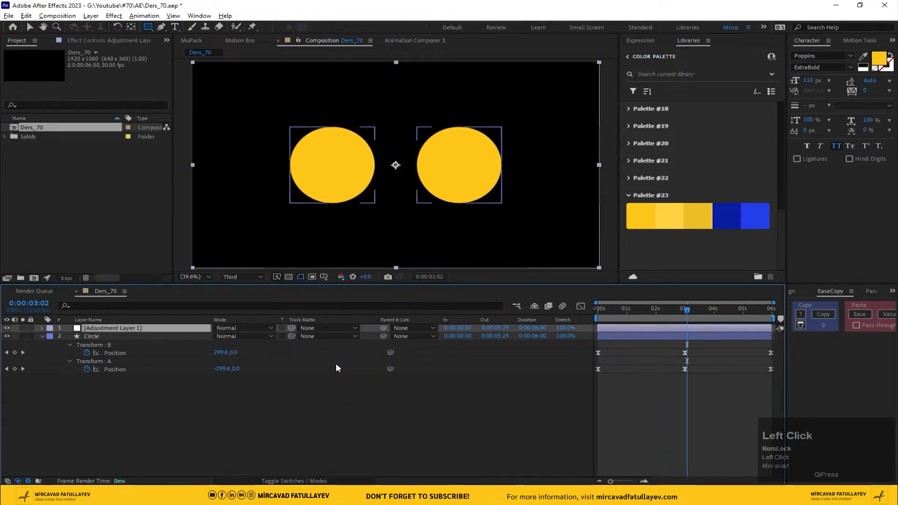
pyautogui.press('Return')
pyautogui.write('FX')
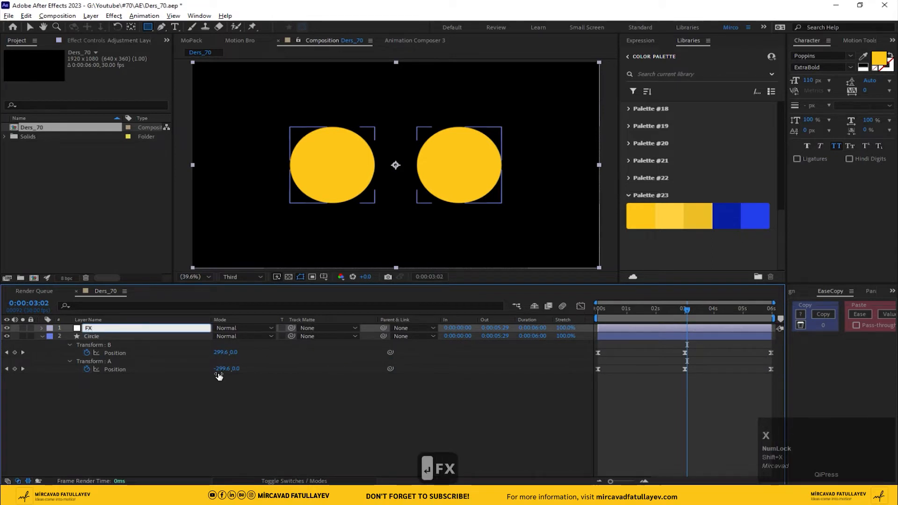
pyautogui.click(236, 408)
# Apply Gaussian Blur (Legacy) to the FX layer and set its Blurriness to 30.
pyautogui.moveTo(688, 310); pyautogui.dragTo(685, 310)
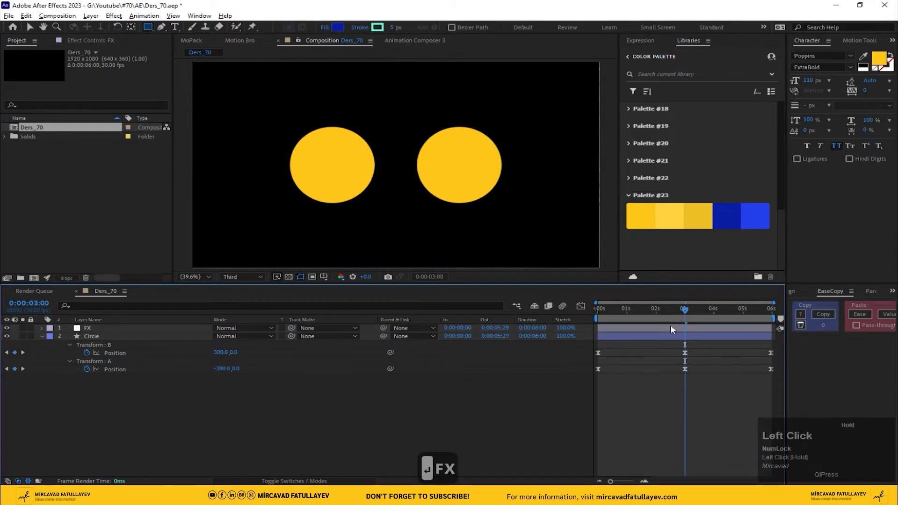
pyautogui.click(669, 329)
pyautogui.hotkey('ctrl', 'space')
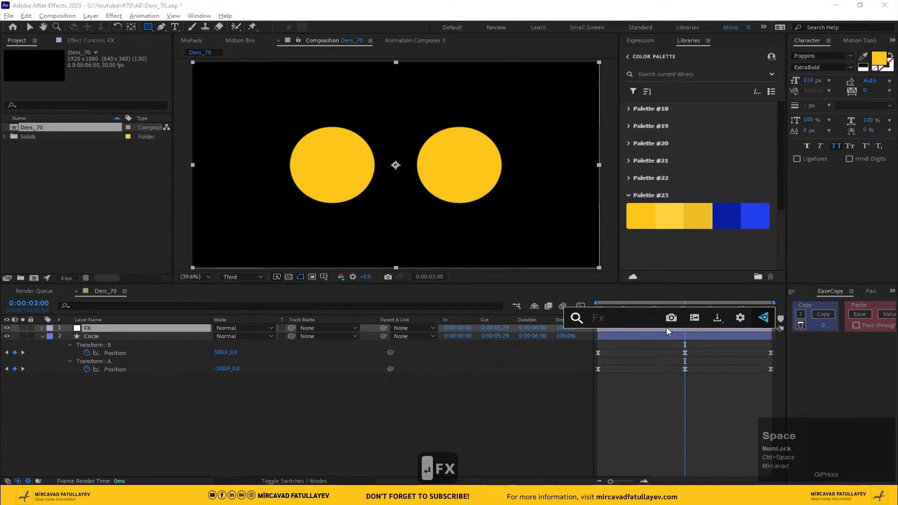
pyautogui.write('ga')
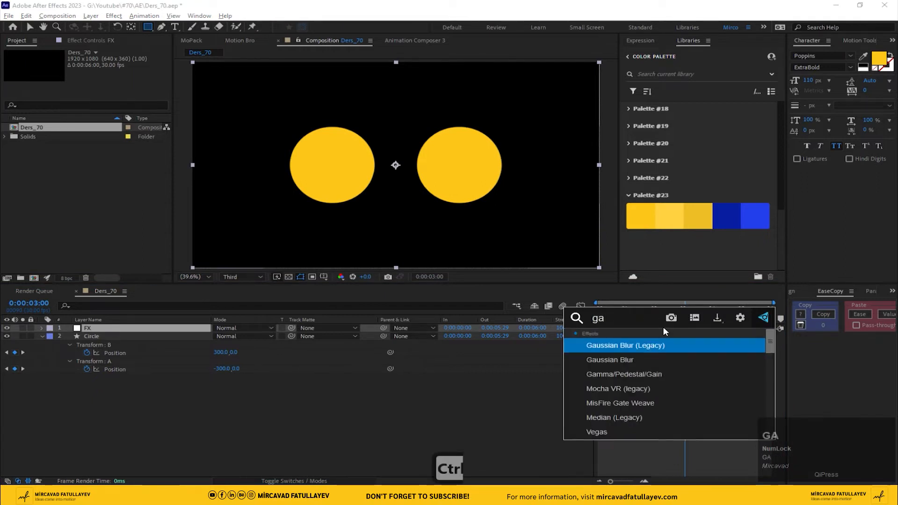
pyautogui.click(652, 346)
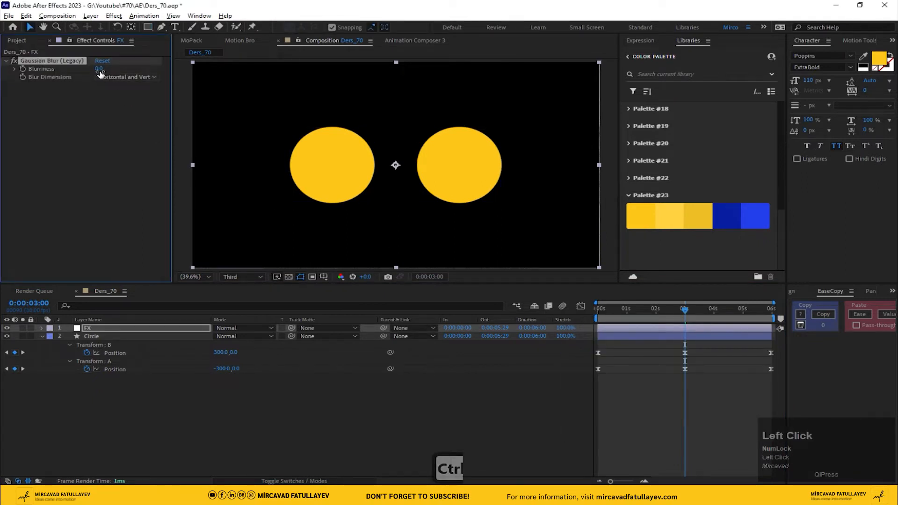
pyautogui.click(99, 68)
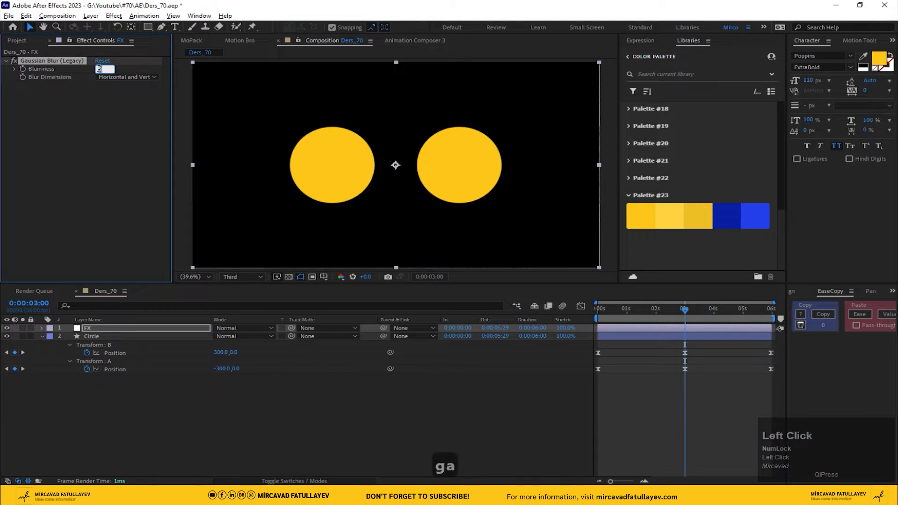
pyautogui.write('30')
pyautogui.press('Return')
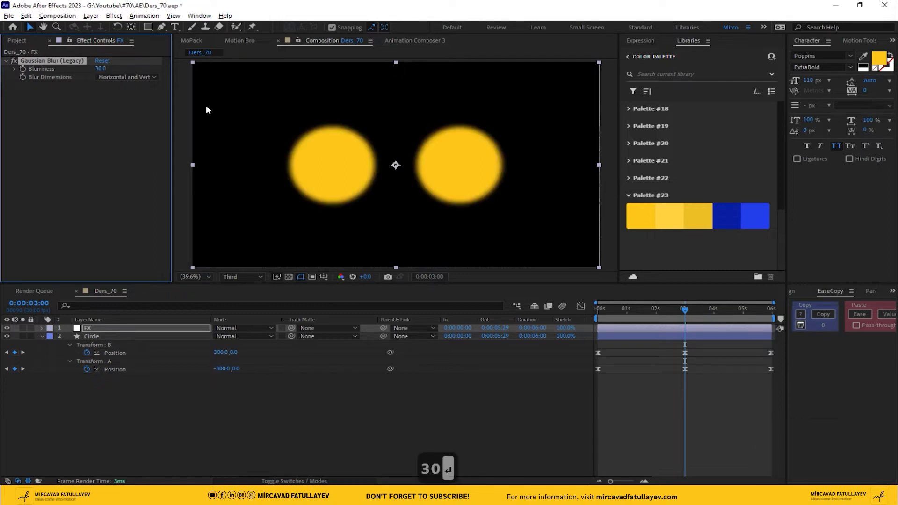
# Add Simple Choker to the FX layer and set its Choke Matte to 40, checking at 0:00:01:25.
pyautogui.moveTo(675, 311); pyautogui.dragTo(650, 317)
pyautogui.hotkey('ctrl', 'space')
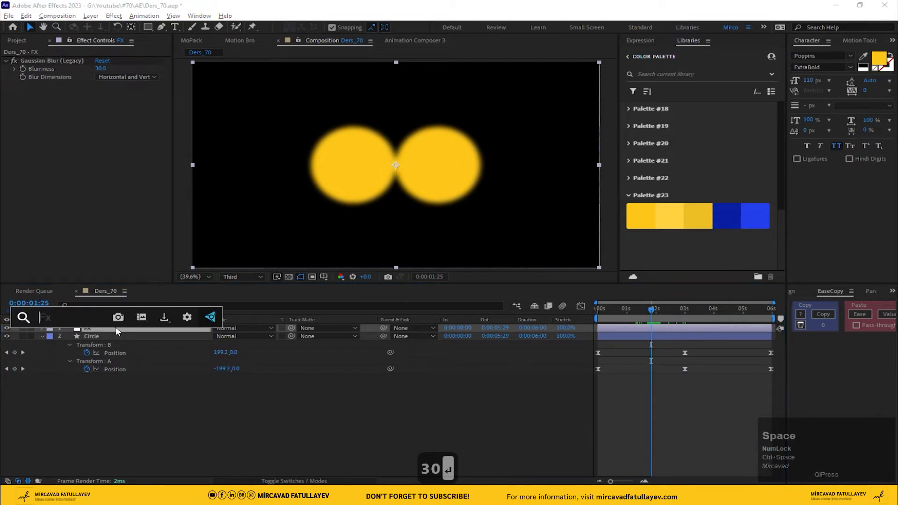
pyautogui.write('simpl')
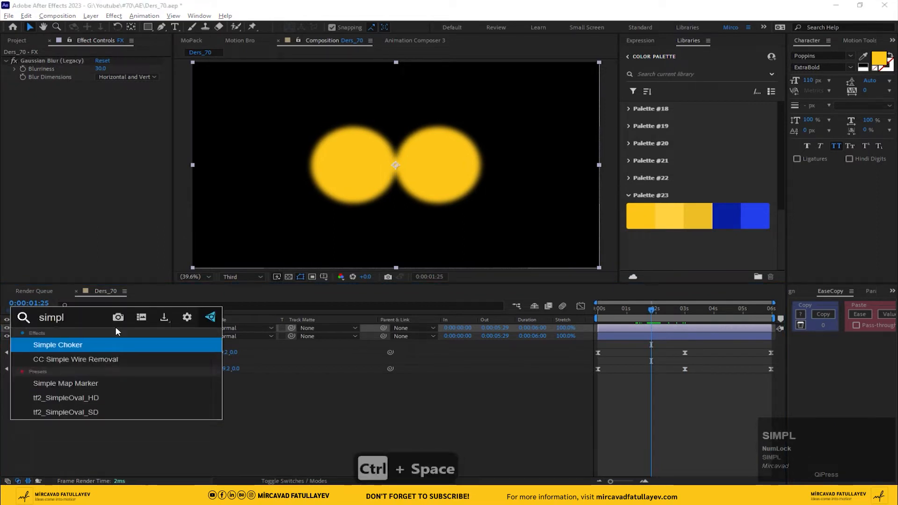
pyautogui.click(94, 345)
pyautogui.click(100, 102)
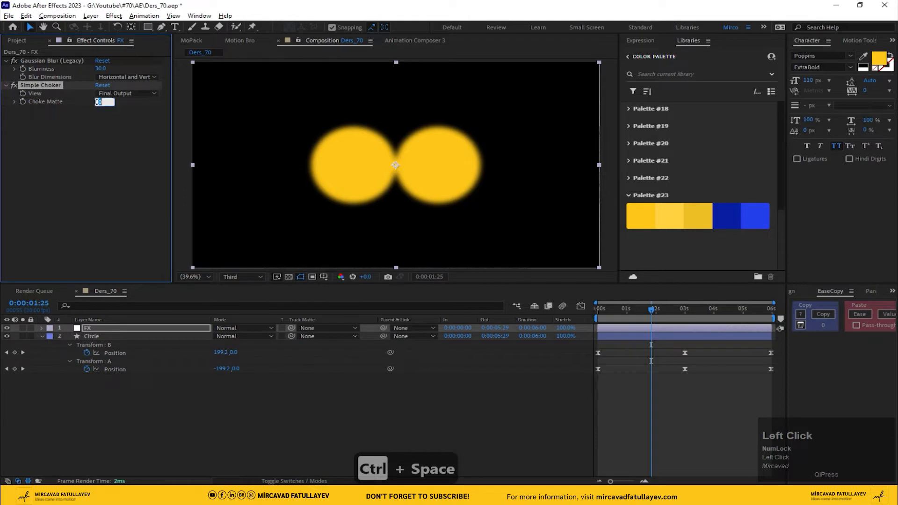
pyautogui.write('40')
pyautogui.press('Return')
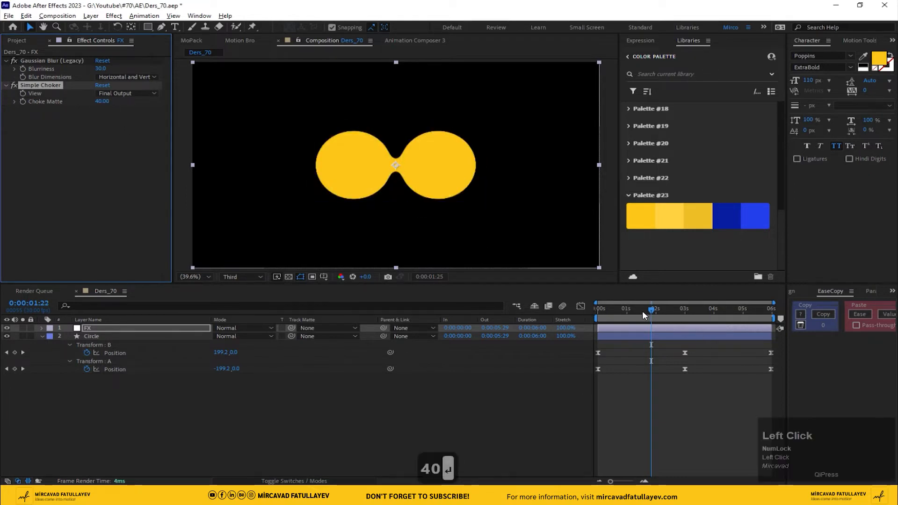
# Scrub back to the first frame and preview how the circles merge and separate.
pyautogui.moveTo(642, 311)
pyautogui.mouseDown()
pyautogui.moveTo(621, 314)
pyautogui.moveTo(656, 313)
pyautogui.moveTo(632, 312)
pyautogui.mouseUp()
pyautogui.press('space')
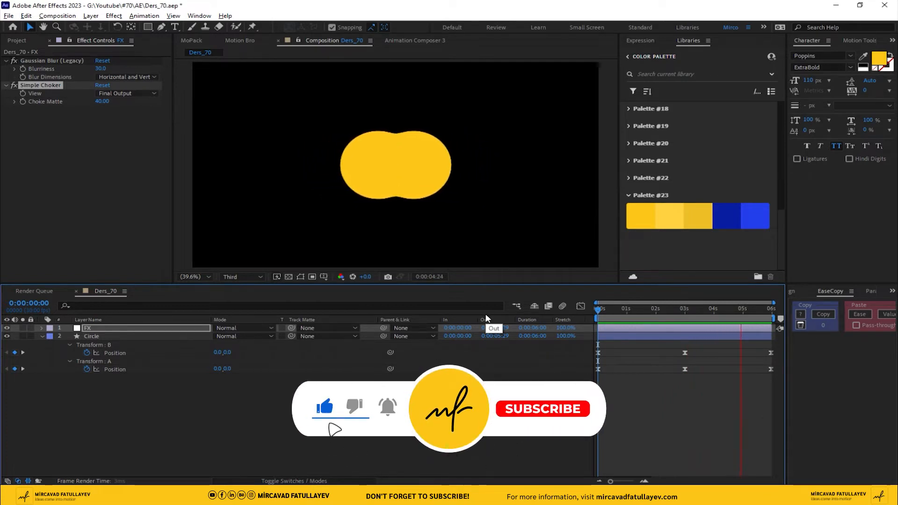
pyautogui.press('space')
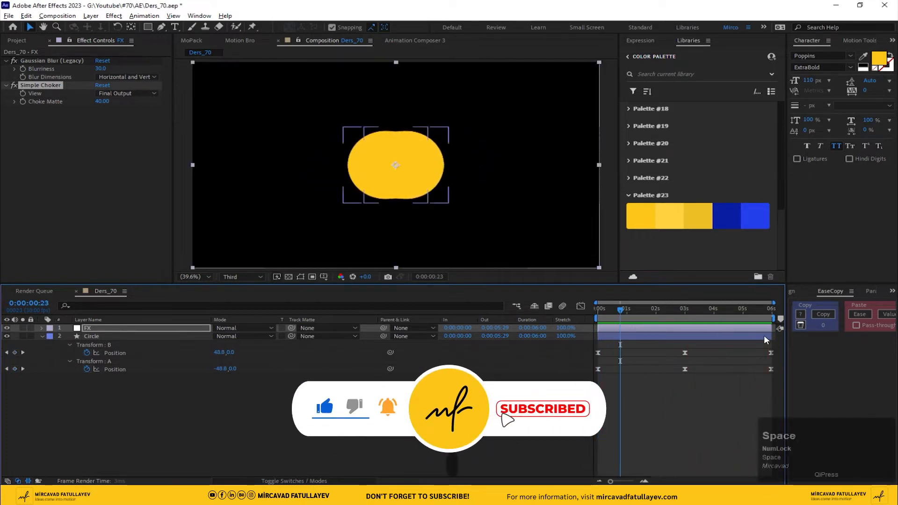
# At 0:00:03:00, add the Noise effect to the FX layer with an Amount of Noise of 10%.
pyautogui.click(688, 313)
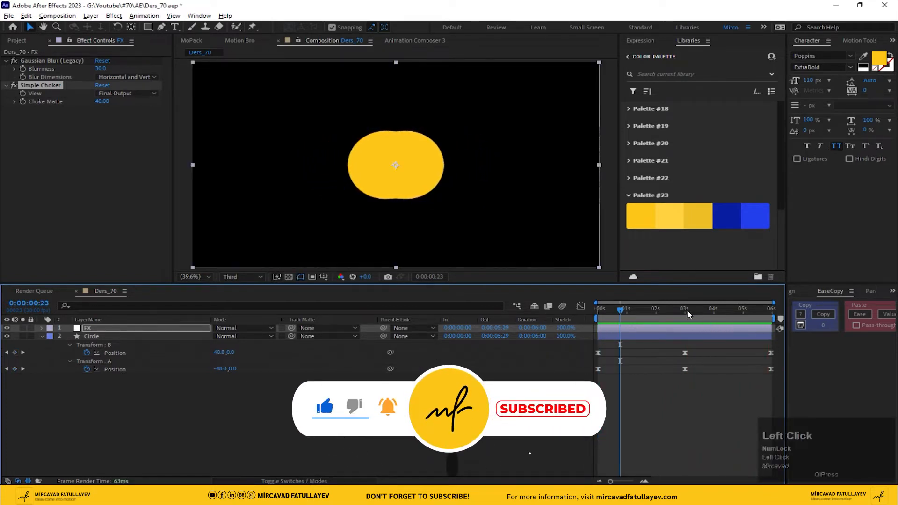
pyautogui.click(117, 328)
pyautogui.hotkey('ctrl', 'space')
pyautogui.write('noi')
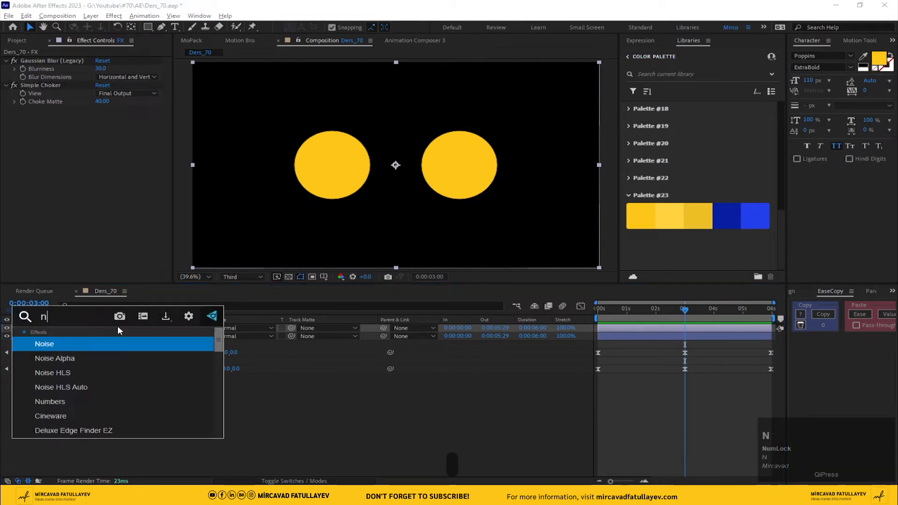
pyautogui.click(113, 344)
pyautogui.click(102, 118)
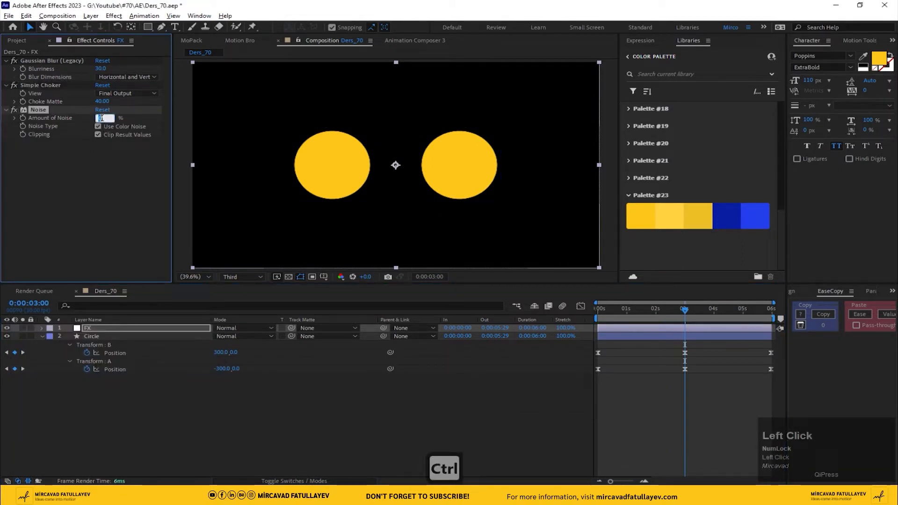
pyautogui.hotkey('ctrl', 'space')
# Play the animation and inspect the noise grain on the circles at 100% magnification.
pyautogui.press('space')
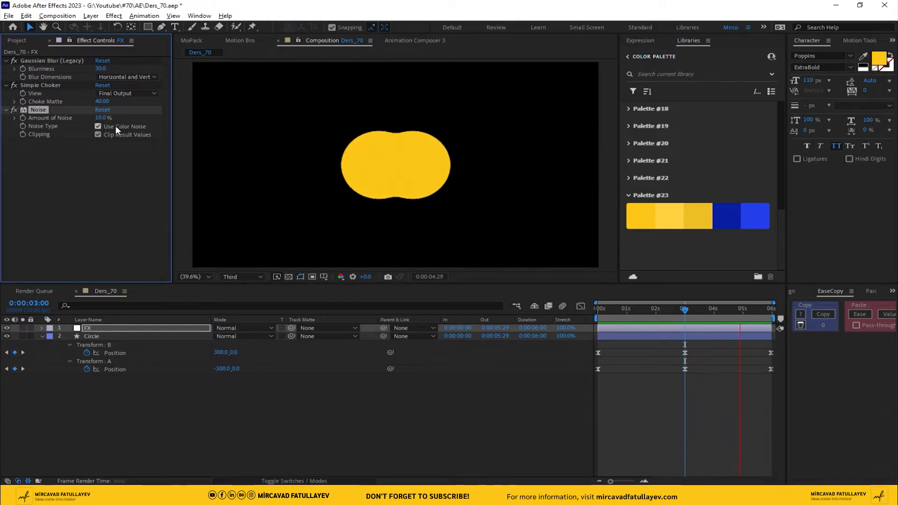
pyautogui.press('space')
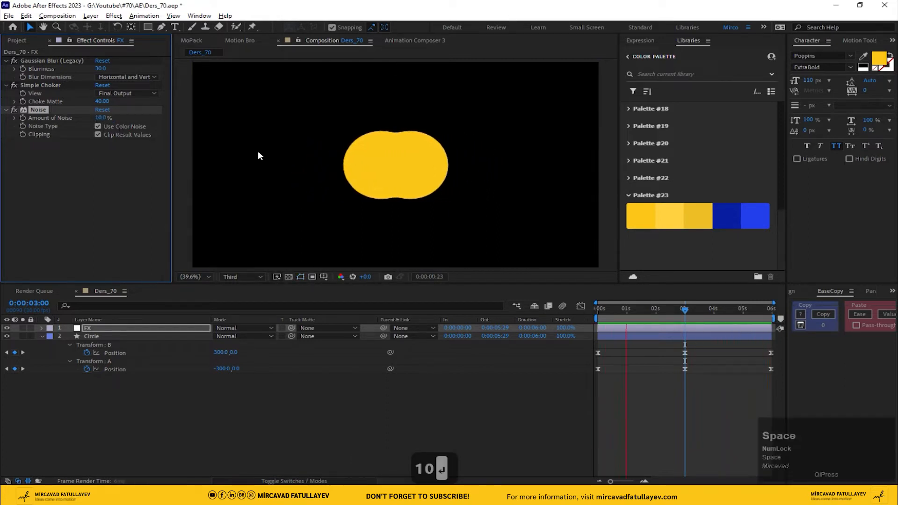
pyautogui.scroll(3, 376, 145)
pyautogui.scroll(-2, 376, 145)
pyautogui.scroll(2, 378, 149)
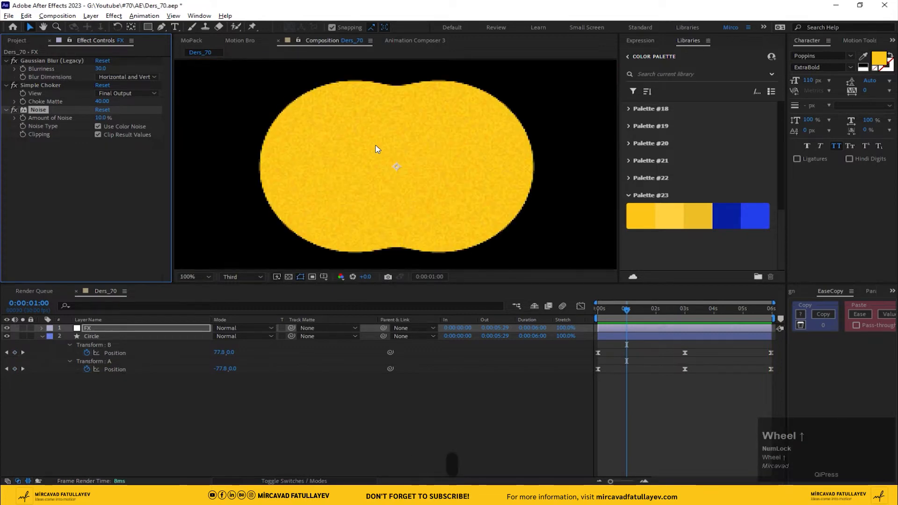
pyautogui.press('space')
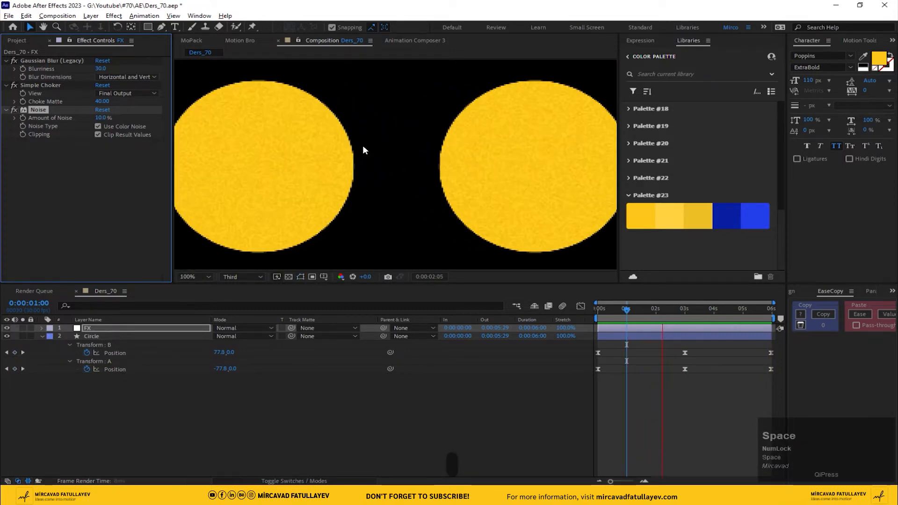
# Set the FX layer's Amount of Noise to 5% and replay the animation.
pyautogui.click(96, 117)
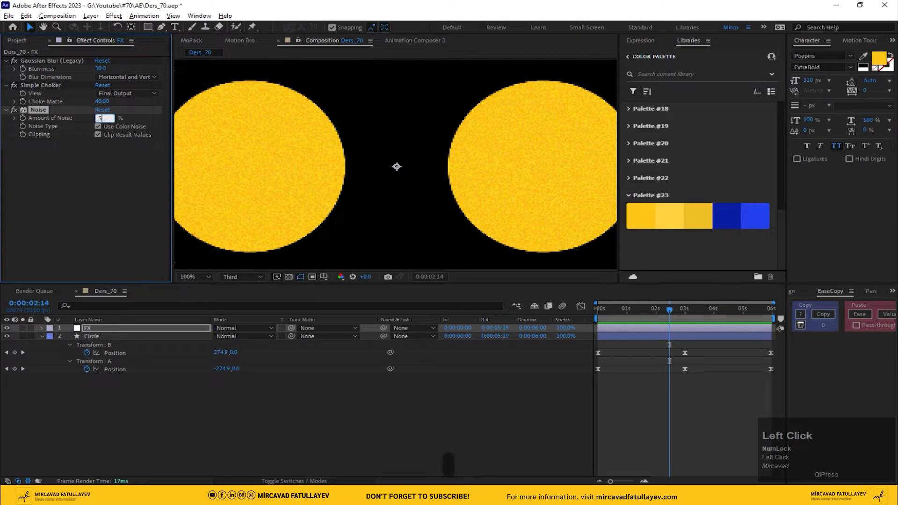
pyautogui.write('0')
pyautogui.press('space')
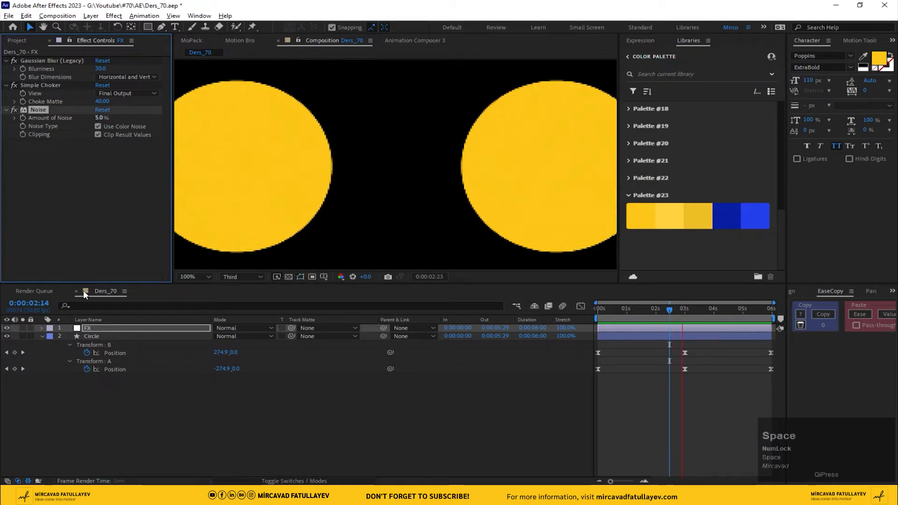
# Add an Inner Shadow layer style to the Circle layer.
pyautogui.click(91, 336)
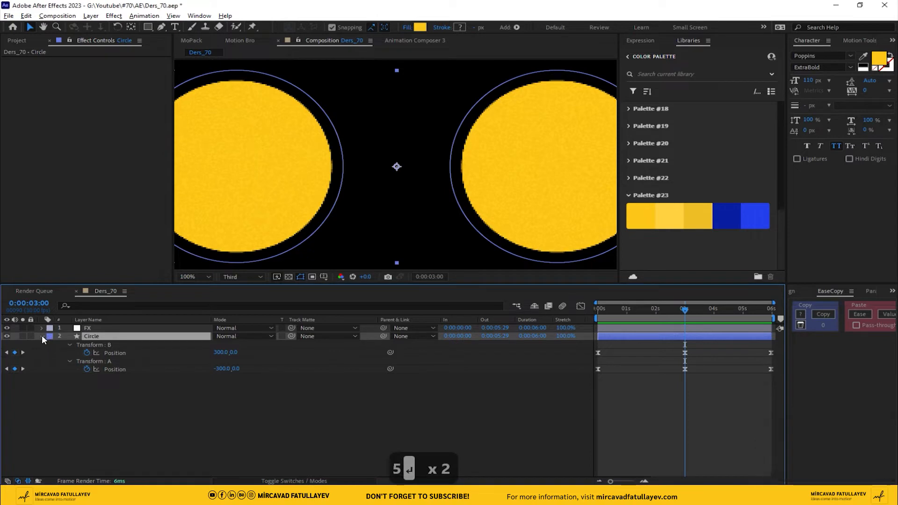
pyautogui.rightClick(91, 335)
pyautogui.moveTo(188, 179)
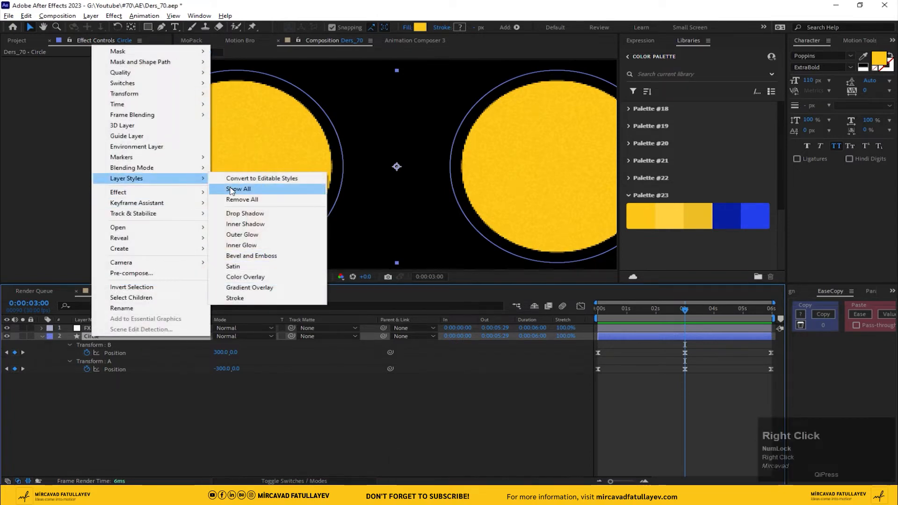
pyautogui.click(241, 225)
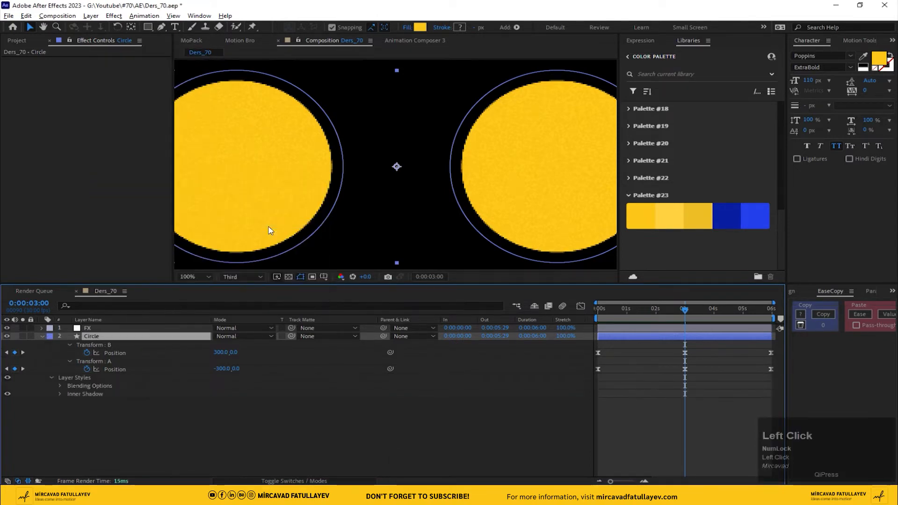
pyautogui.click(74, 378)
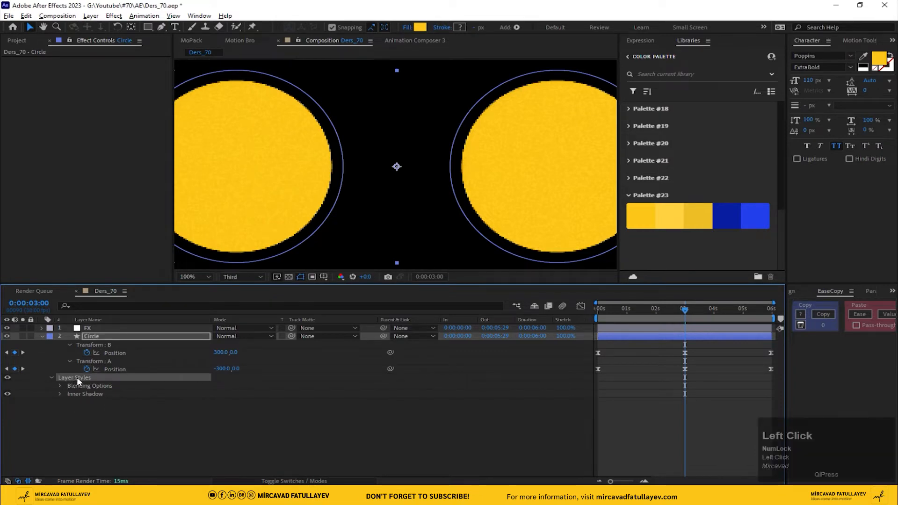
# Collapse shape groups B and A of the Circle layer and delete its layer styles.
pyautogui.click(41, 336)
pyautogui.click(41, 336)
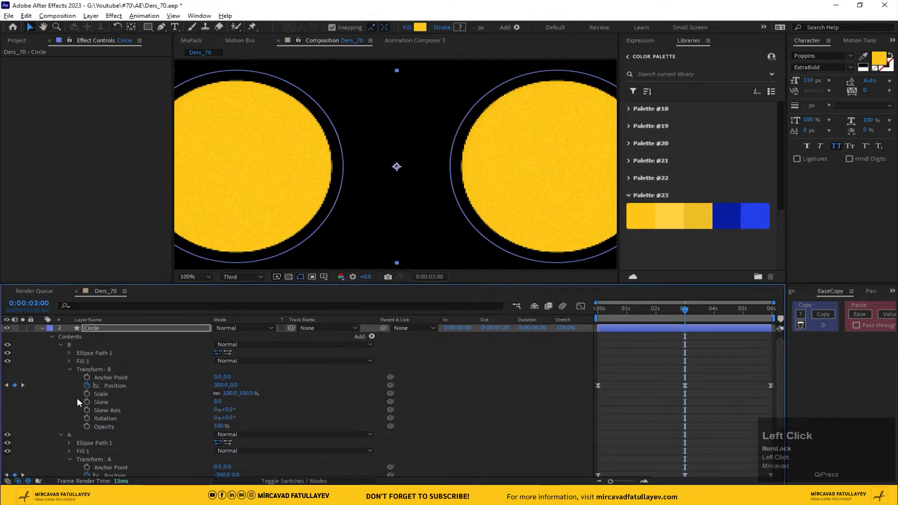
pyautogui.click(60, 345)
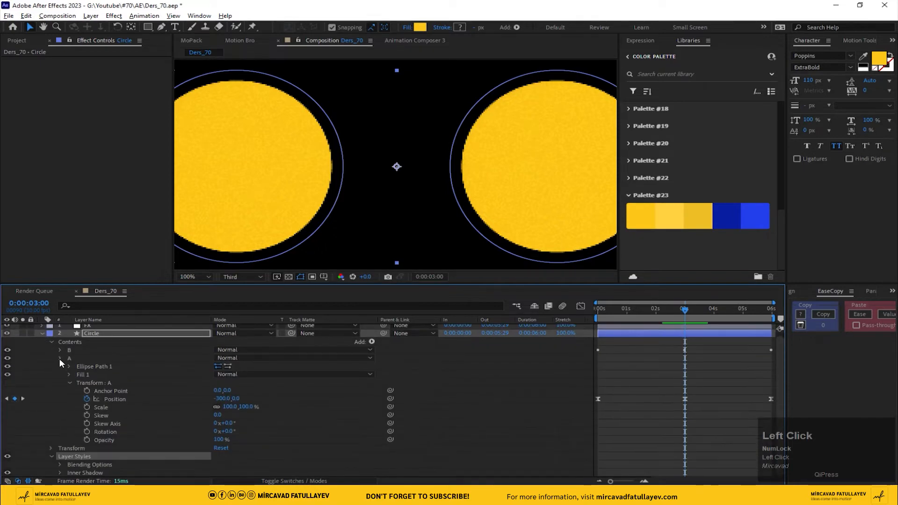
pyautogui.click(59, 360)
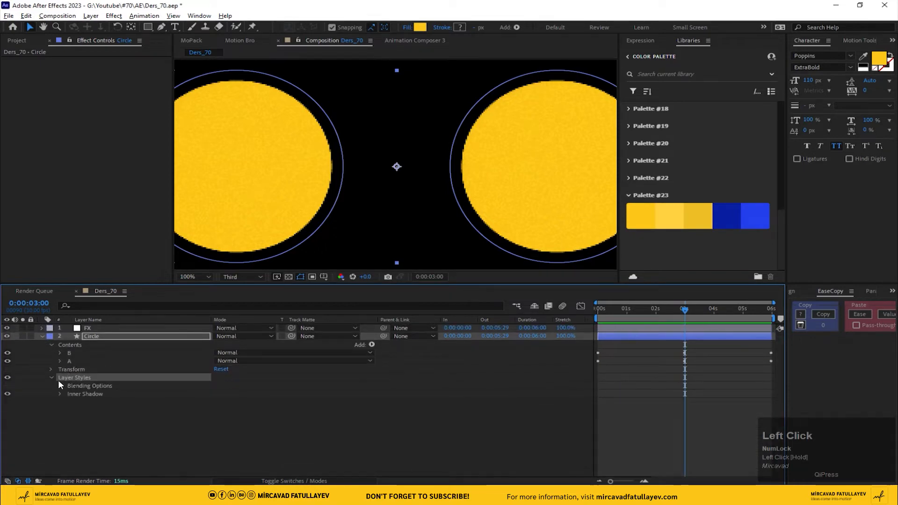
pyautogui.press('Delete')
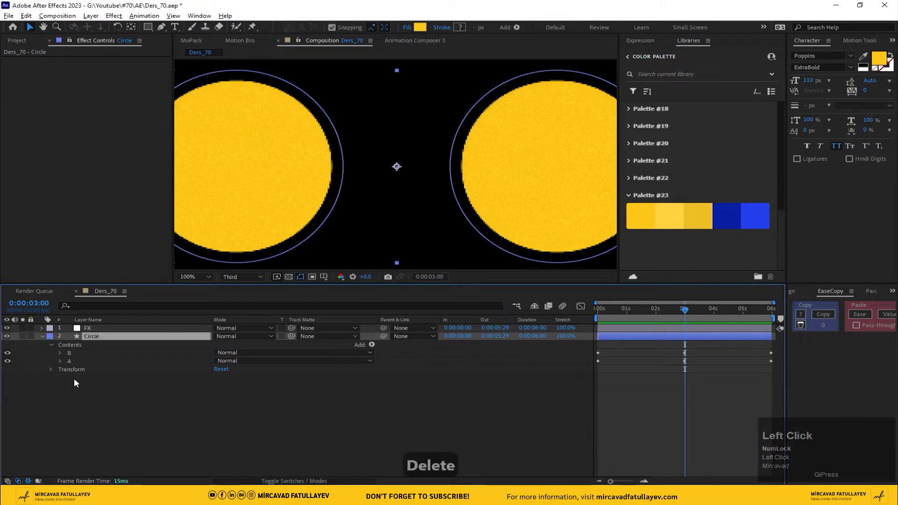
# Apply an Inner Shadow layer style to the whole Circle layer and set its Distance to 52.
pyautogui.click(72, 360)
pyautogui.rightClick(73, 363)
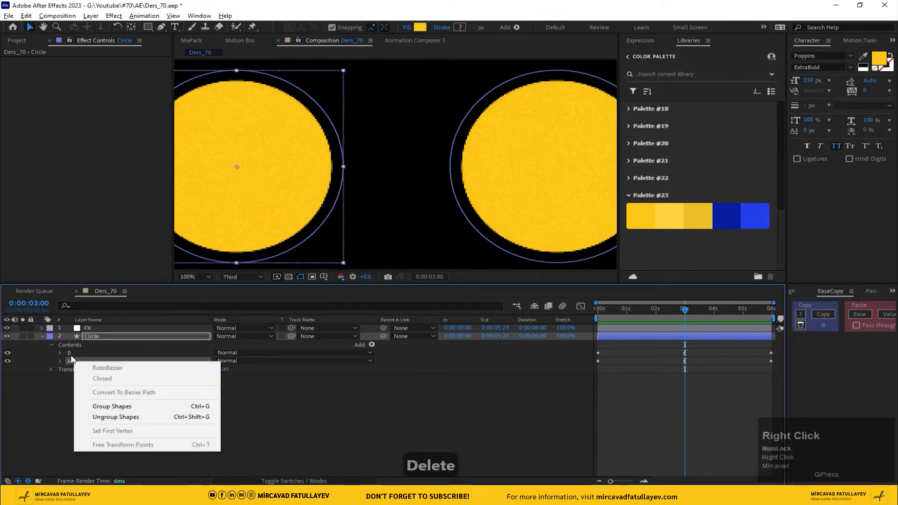
pyautogui.rightClick(100, 335)
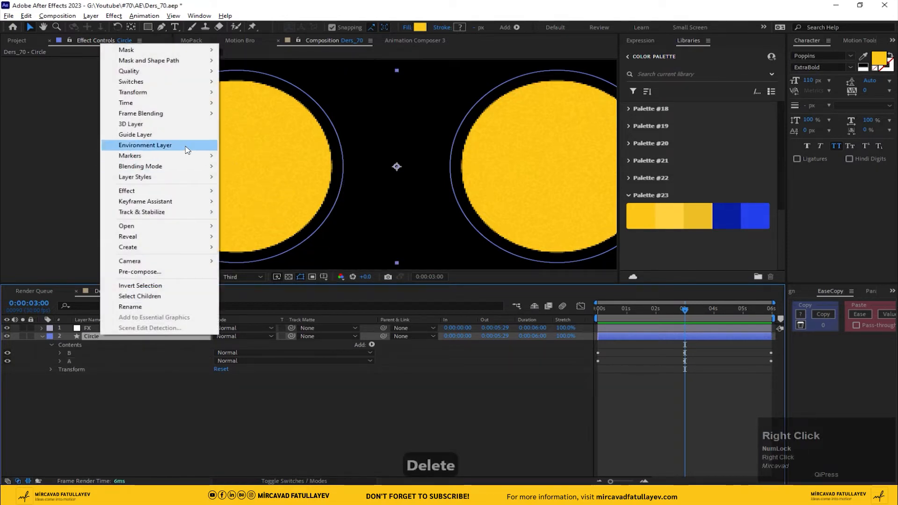
pyautogui.click(187, 177)
pyautogui.click(254, 222)
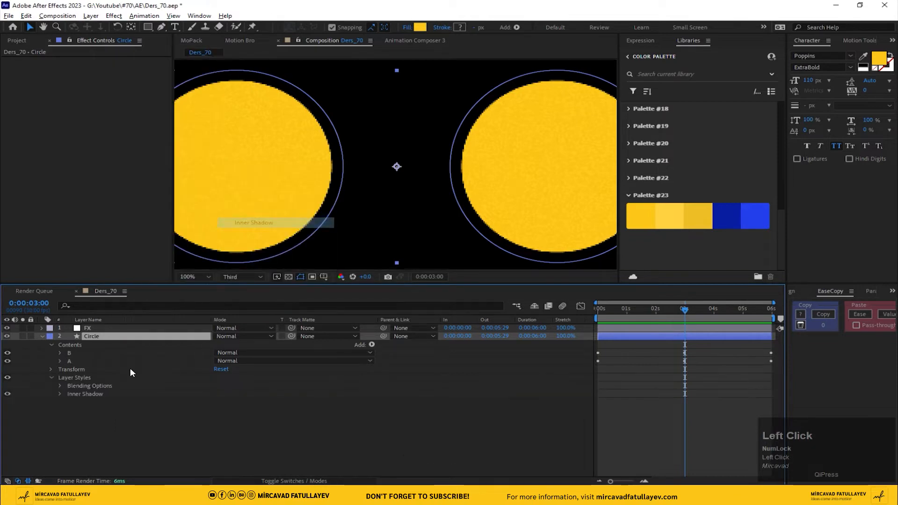
pyautogui.click(60, 394)
pyautogui.scroll(-1, 255, 435)
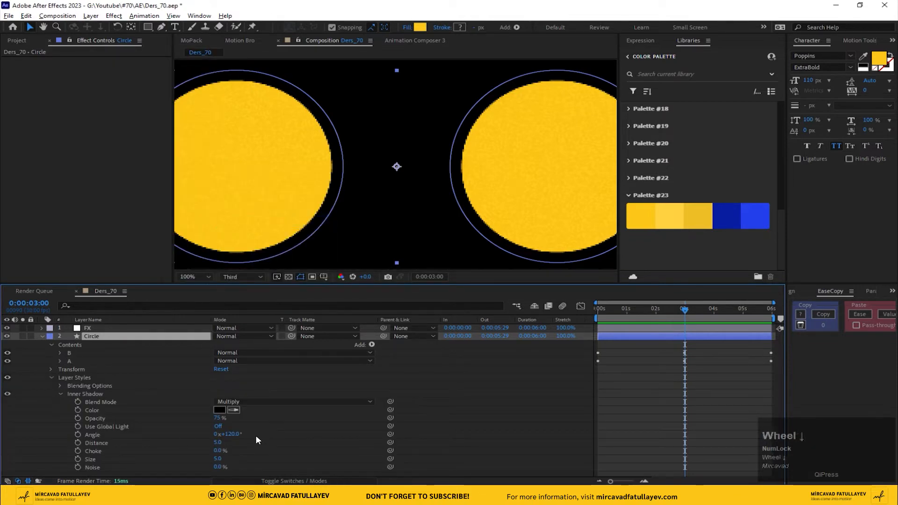
pyautogui.moveTo(216, 444)
pyautogui.mouseDown()
pyautogui.moveTo(243, 447)
pyautogui.moveTo(231, 442)
pyautogui.mouseUp()
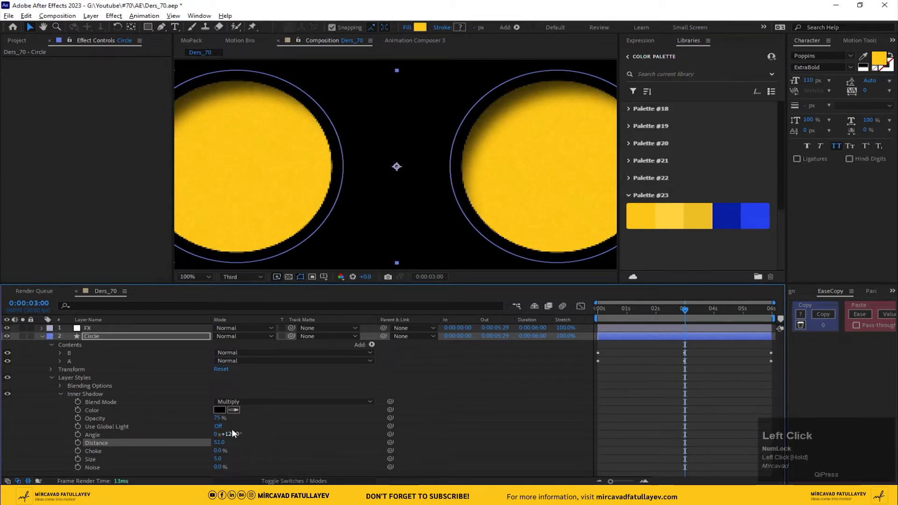
# Change the Inner Shadow color to orange, about FD8E17.
pyautogui.click(644, 217)
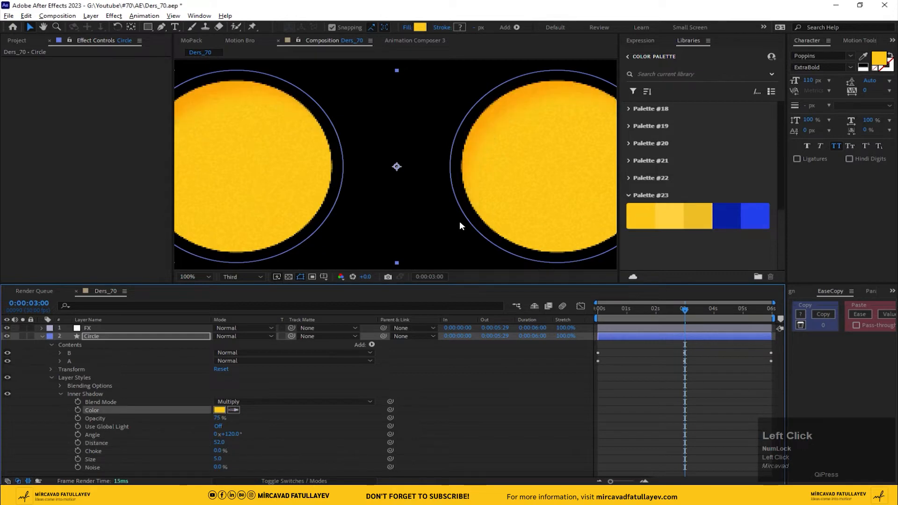
pyautogui.click(220, 410)
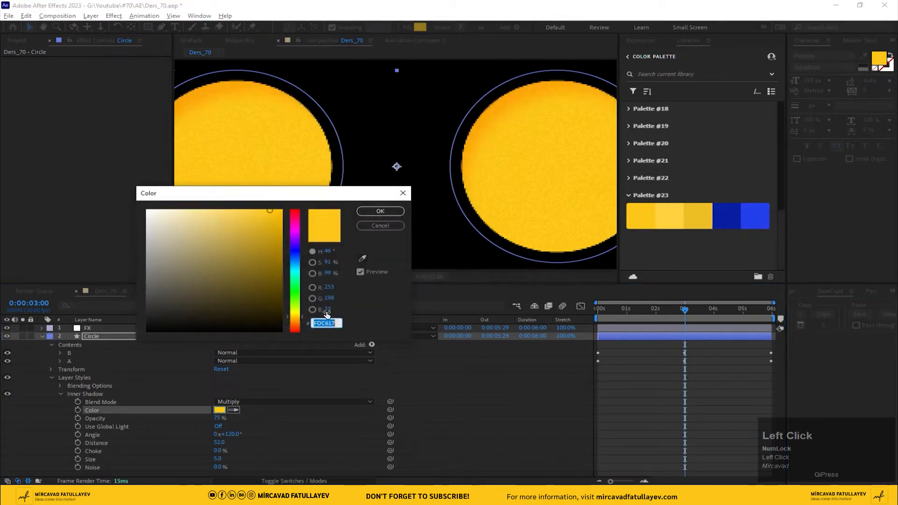
pyautogui.moveTo(305, 320); pyautogui.dragTo(299, 320)
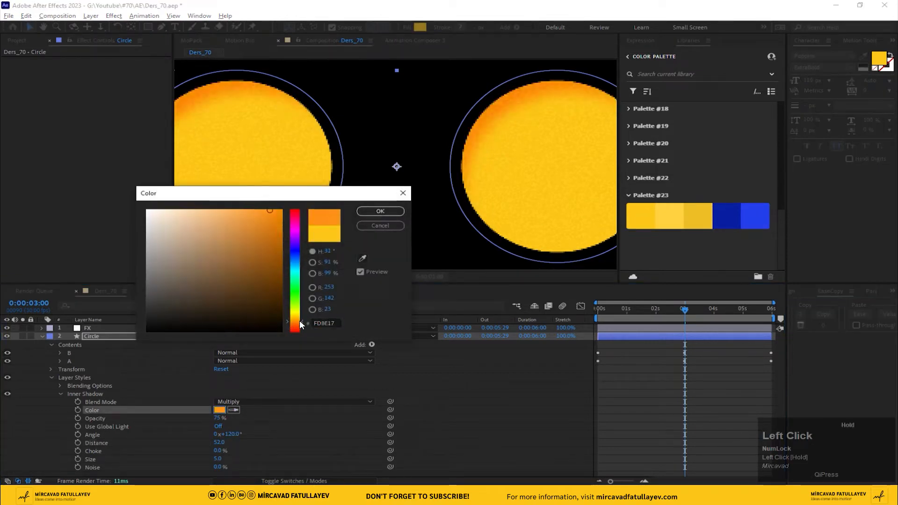
pyautogui.click(380, 211)
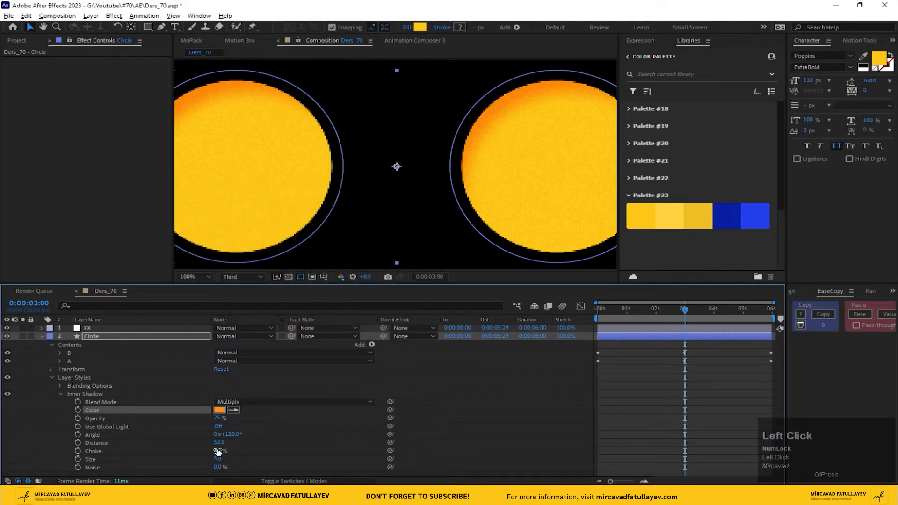
# Set the Inner Shadow's Choke to 36% and Noise to 100%, and preview the animation.
pyautogui.moveTo(218, 450); pyautogui.dragTo(290, 466)
pyautogui.press('space')
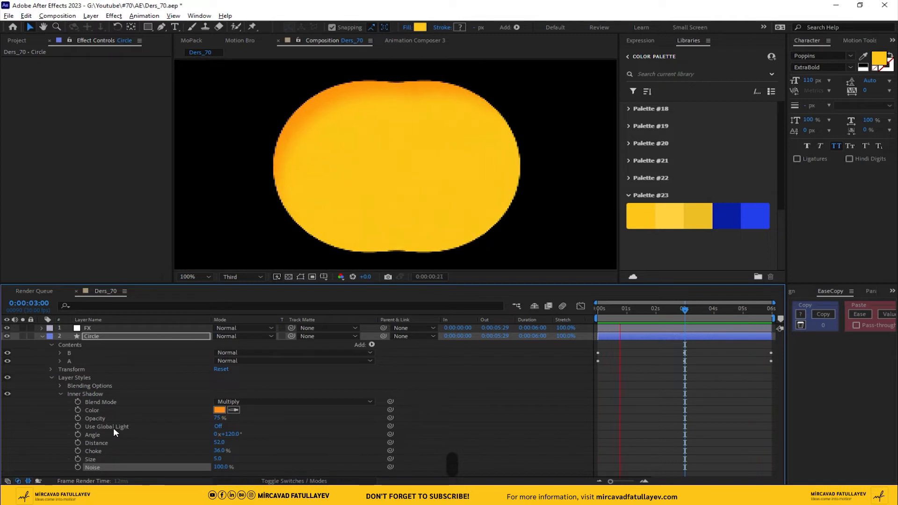
pyautogui.press('space')
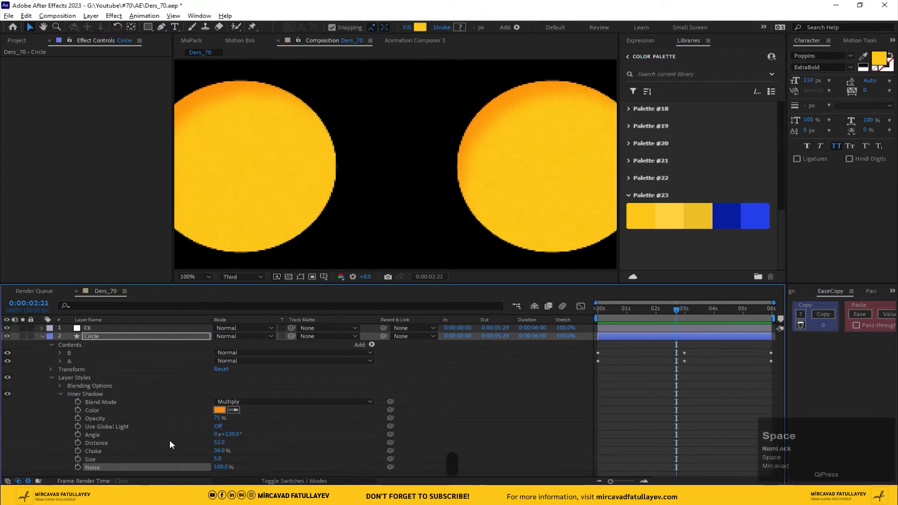
# Keyframe the Inner Shadow Angle at 120° on the first frame and 80° at 0:00:03:00.
pyautogui.moveTo(622, 310); pyautogui.dragTo(531, 338)
pyautogui.click(121, 432)
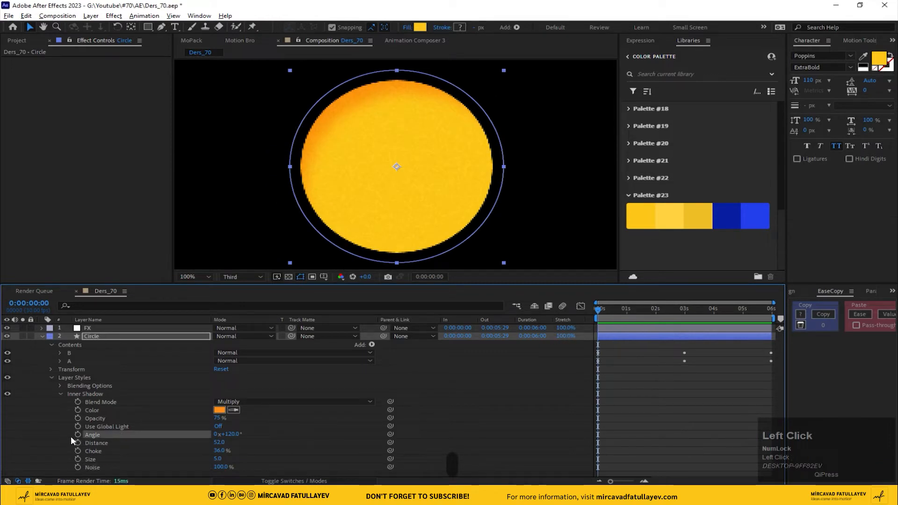
pyautogui.moveTo(680, 318); pyautogui.dragTo(684, 318)
pyautogui.press('u')
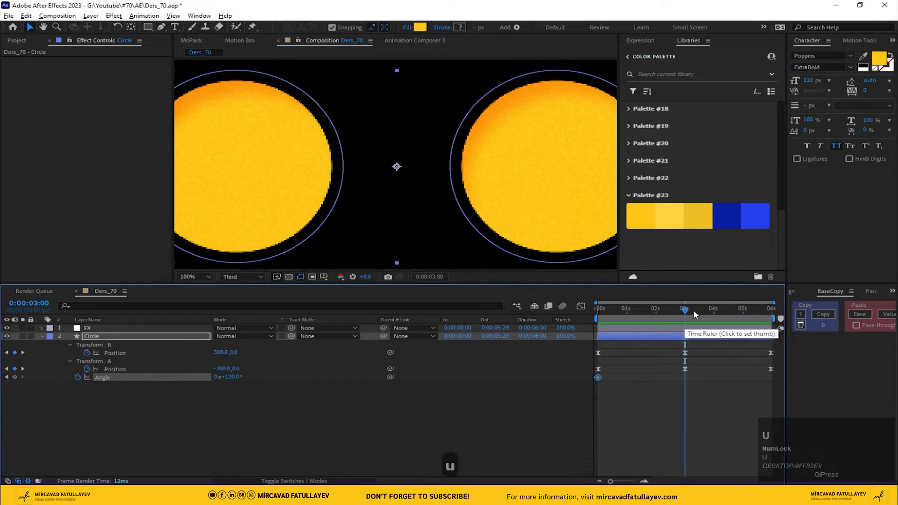
pyautogui.moveTo(238, 378); pyautogui.dragTo(208, 372)
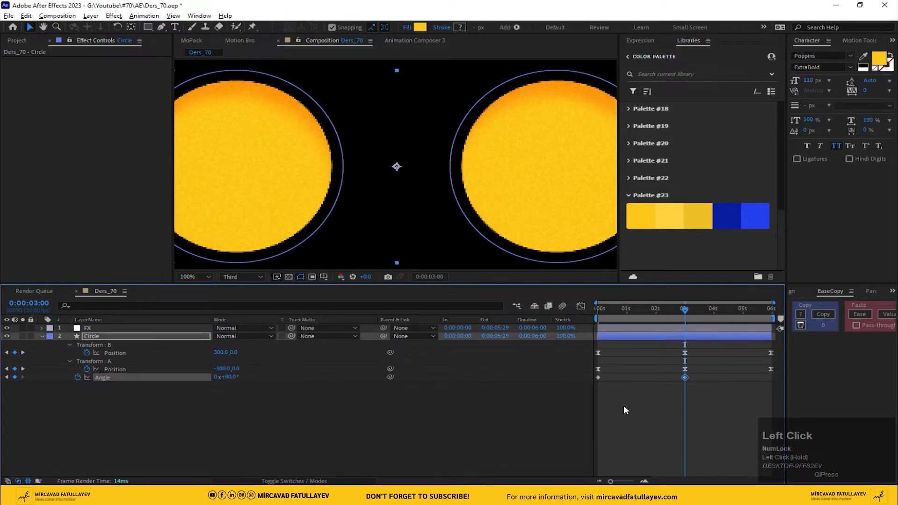
# Copy the first Angle keyframe to the last frame, 0:00:05:29.
pyautogui.moveTo(768, 318); pyautogui.dragTo(792, 322)
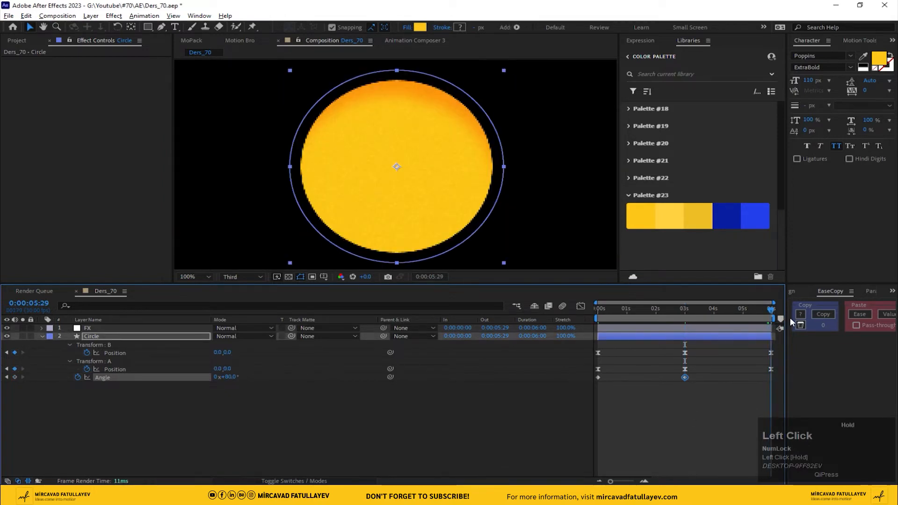
pyautogui.click(597, 378)
pyautogui.hotkey('ctrl', 'c')
pyautogui.hotkey('ctrl', 'v')
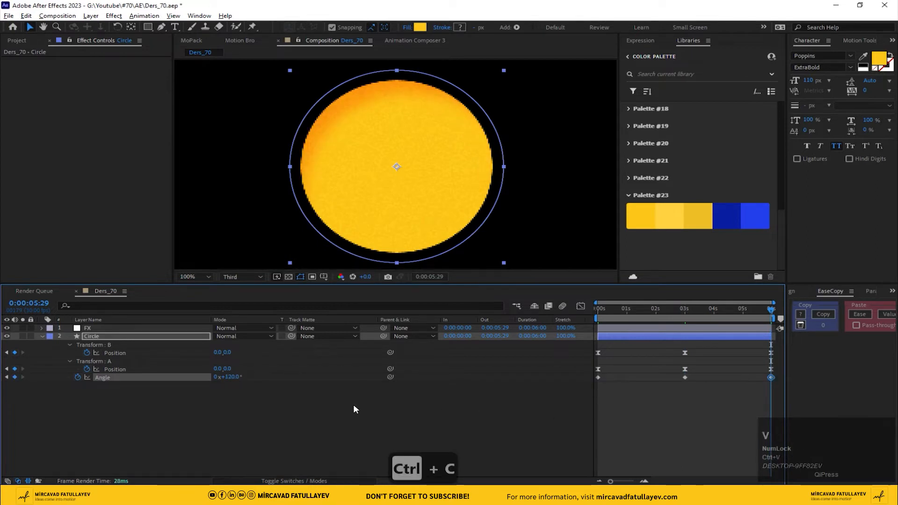
# Apply Easy Ease to all Inner Shadow Angle keyframes and play the animation.
pyautogui.click(168, 377)
pyautogui.rightClick(167, 377)
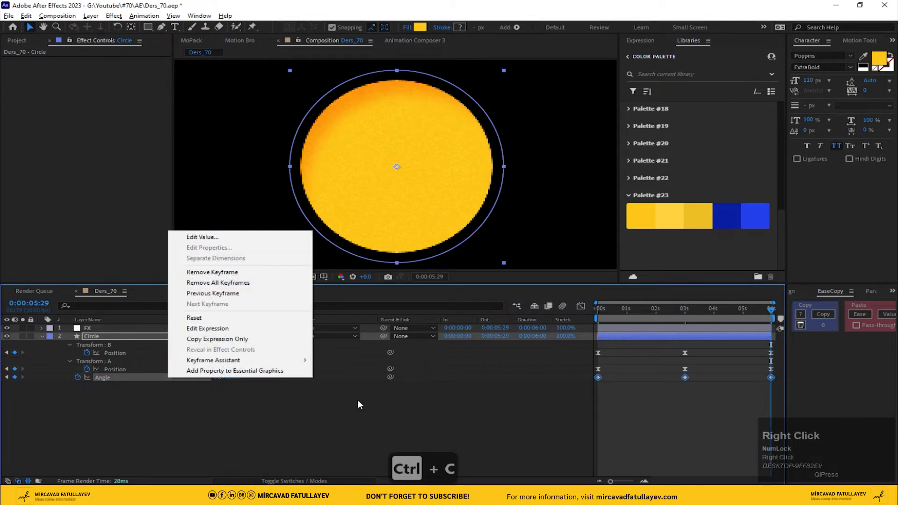
pyautogui.rightClick(598, 377)
pyautogui.moveTo(655, 372)
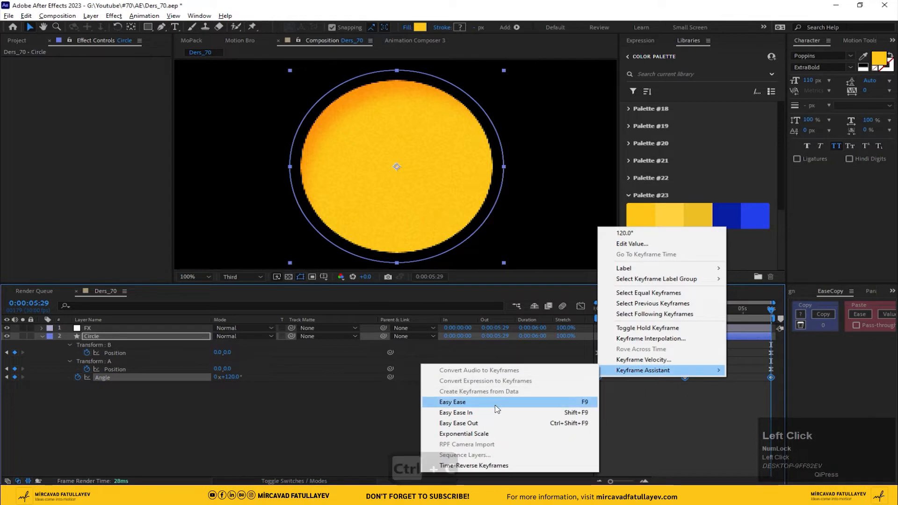
pyautogui.click(421, 399)
pyautogui.click(437, 411)
pyautogui.press('space')
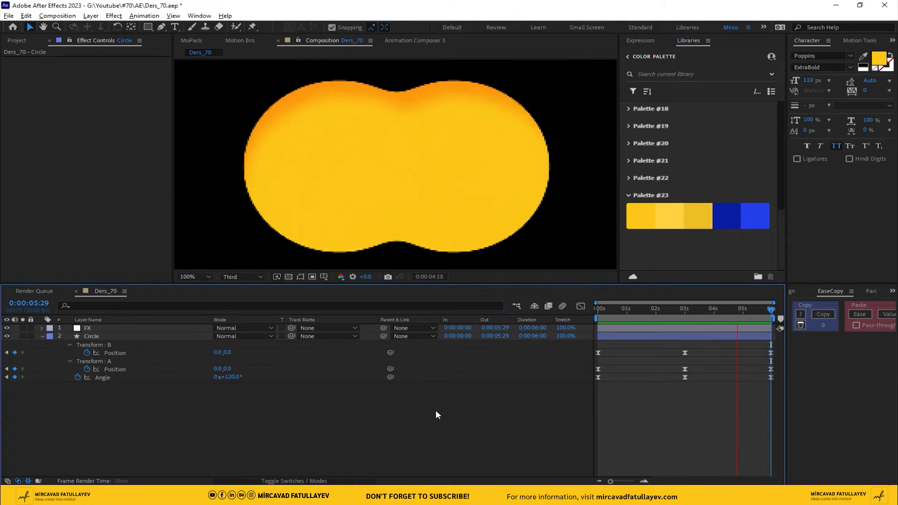
pyautogui.press('space')
# Fit the composition in the viewer, duplicate the Circle layer and rename the copy Circle_Line.
pyautogui.click(197, 276)
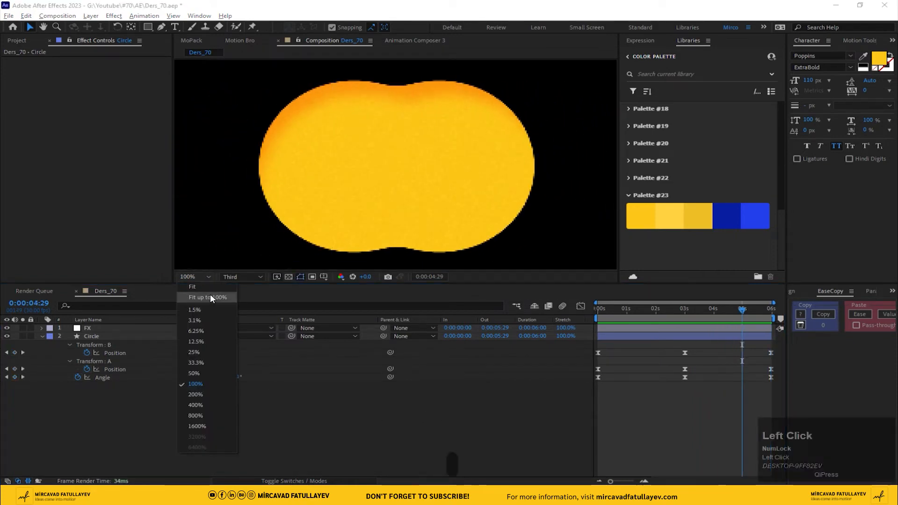
pyautogui.click(210, 294)
pyautogui.click(84, 336)
pyautogui.hotkey('ctrl', 'd')
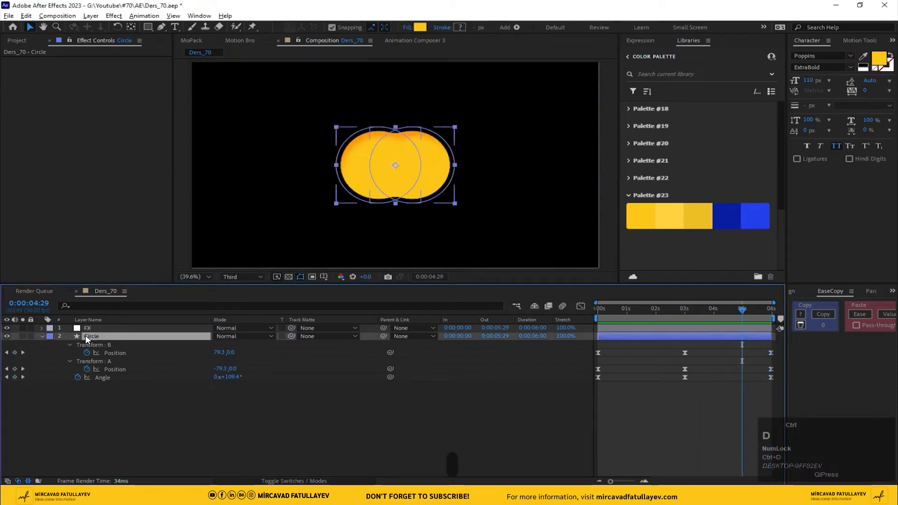
pyautogui.press('Return')
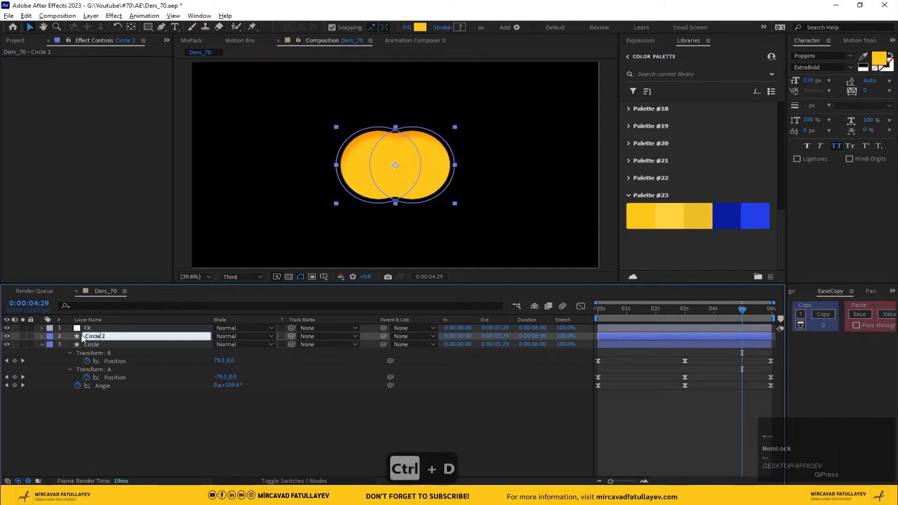
pyautogui.hotkey('shift', 'Right')
pyautogui.hotkey('shift', 'Right')
pyautogui.write('_')
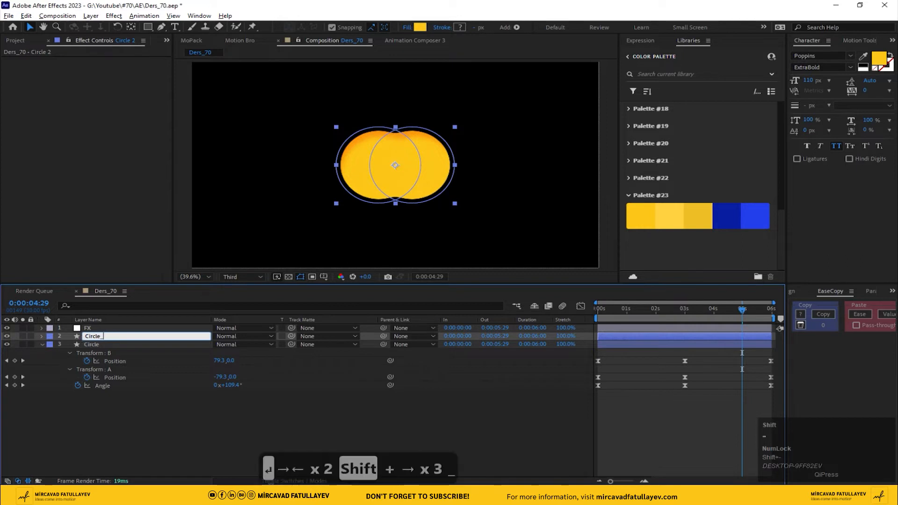
pyautogui.write('Line')
pyautogui.press('Return')
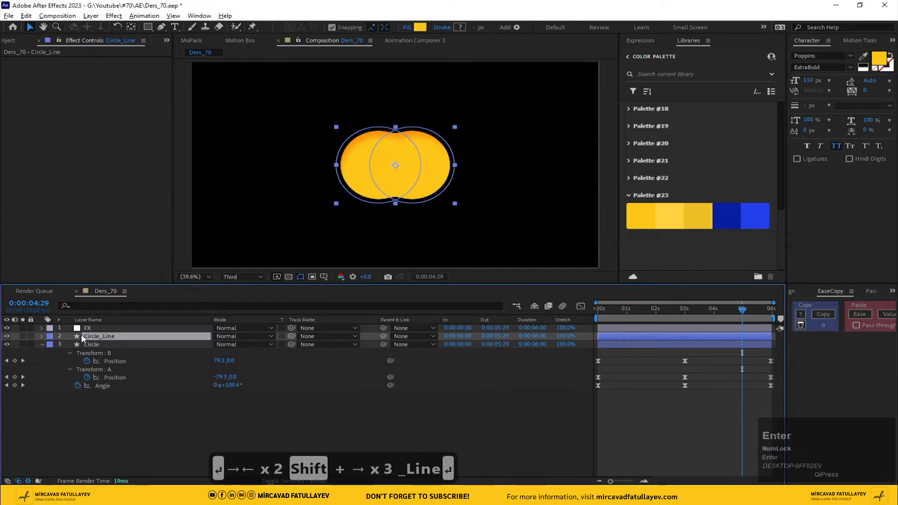
# Move the Circle_Line layer above FX and delete its Layer Styles.
pyautogui.moveTo(81, 334); pyautogui.dragTo(40, 327)
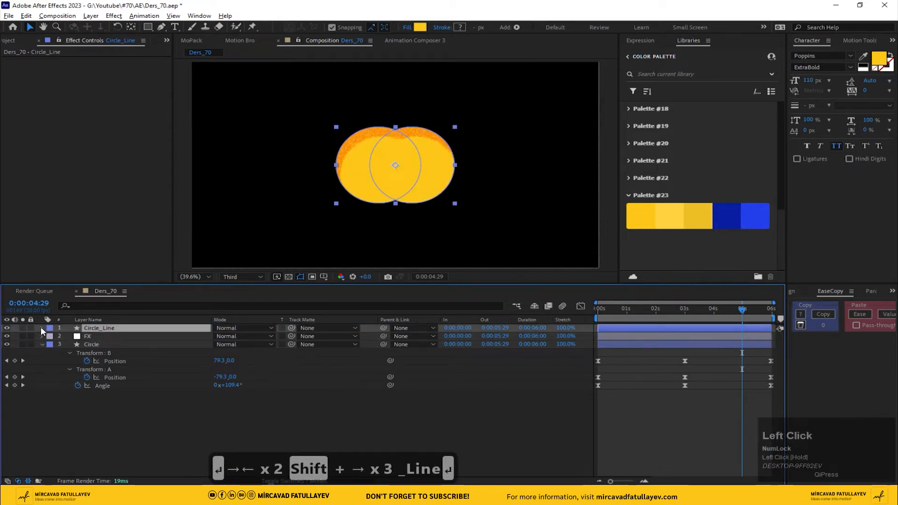
pyautogui.click(43, 328)
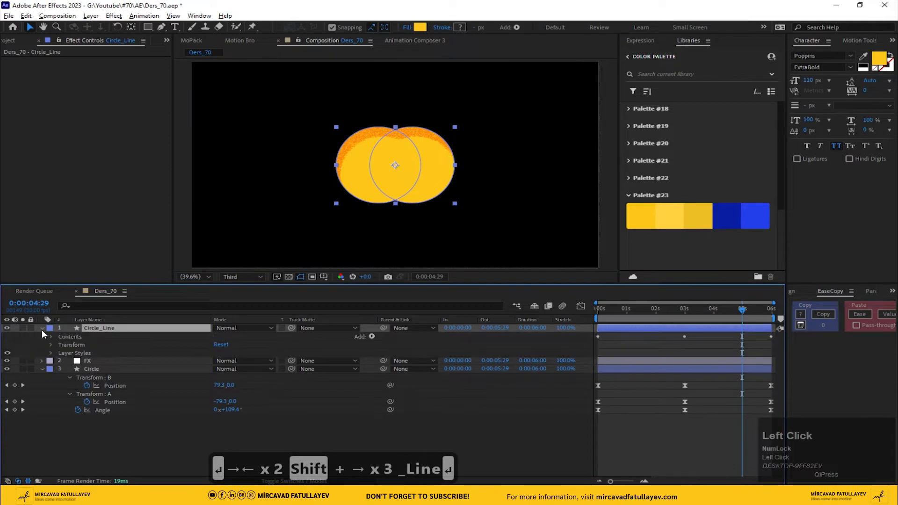
pyautogui.click(50, 336)
pyautogui.click(60, 345)
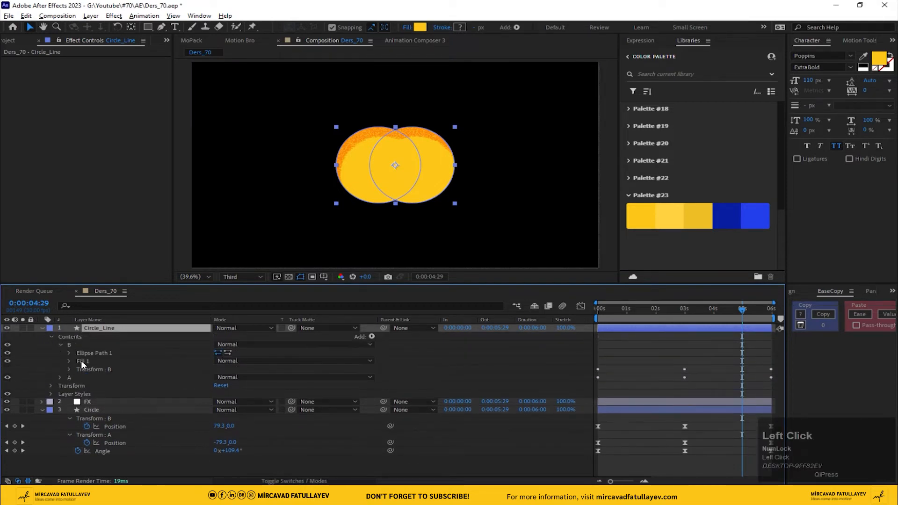
pyautogui.click(74, 394)
pyautogui.press('Delete')
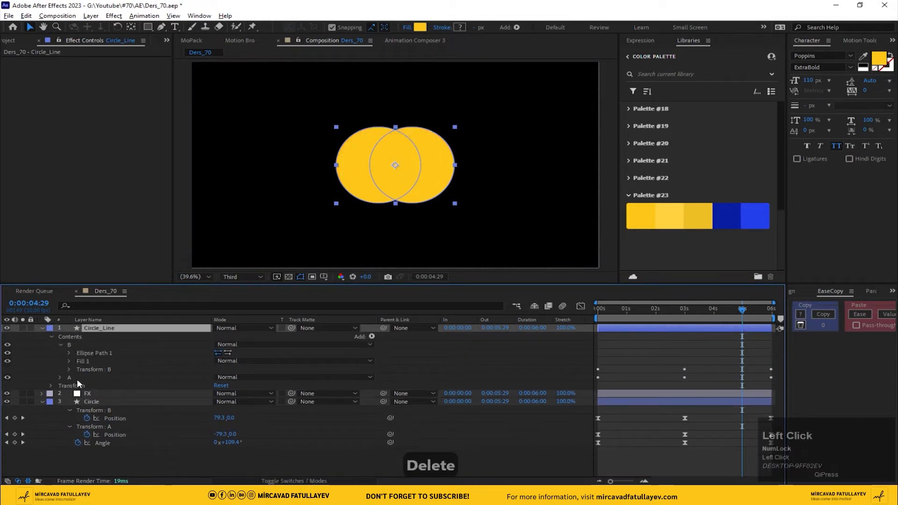
# Hide Fill 1 in group B of Circle_Line and add a 5 px stroke to the group's ellipse.
pyautogui.click(68, 354)
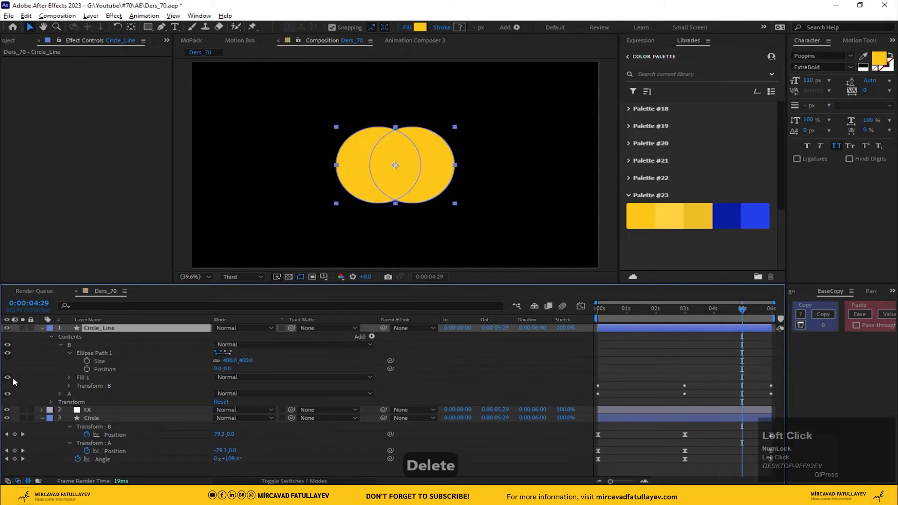
pyautogui.click(100, 354)
pyautogui.click(372, 337)
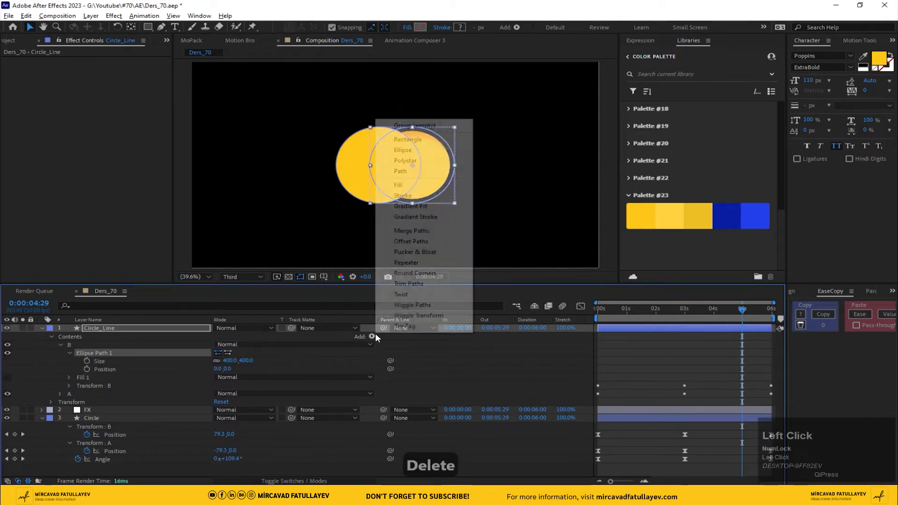
pyautogui.click(401, 194)
pyautogui.scroll(3, 448, 200)
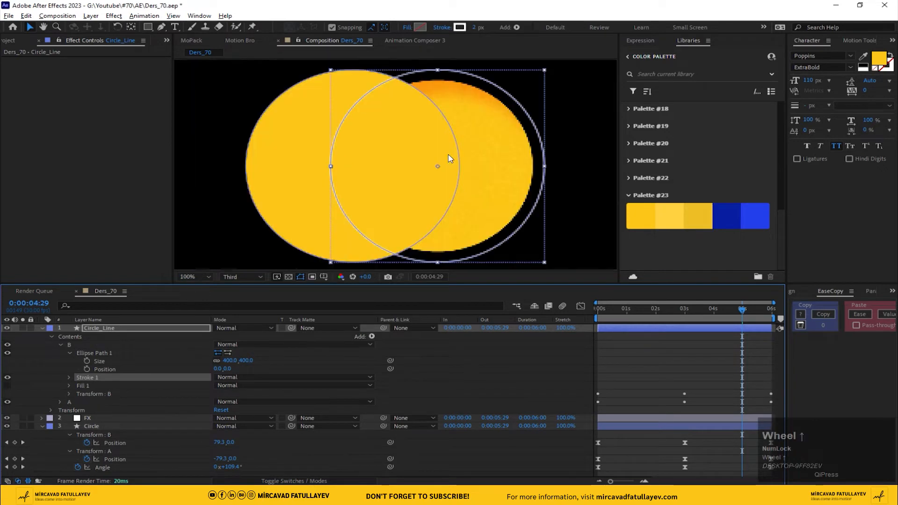
pyautogui.click(478, 27)
pyautogui.write('5')
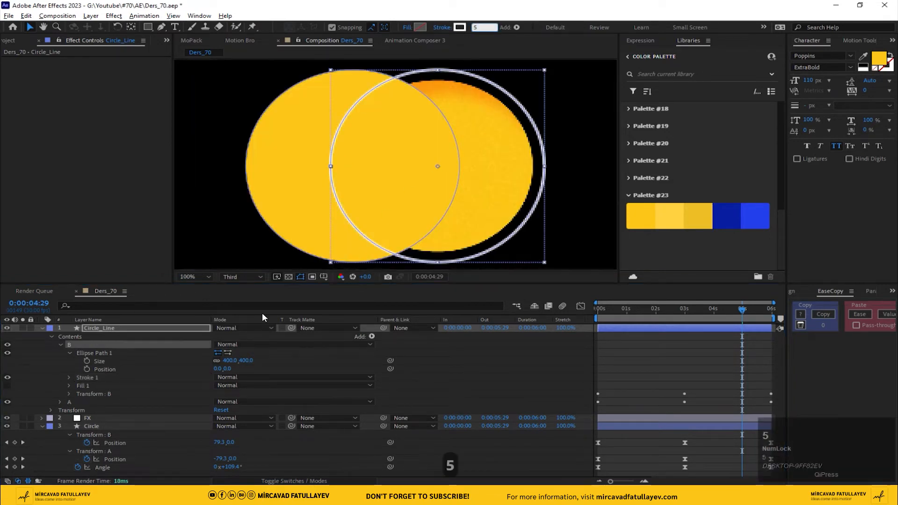
pyautogui.click(178, 386)
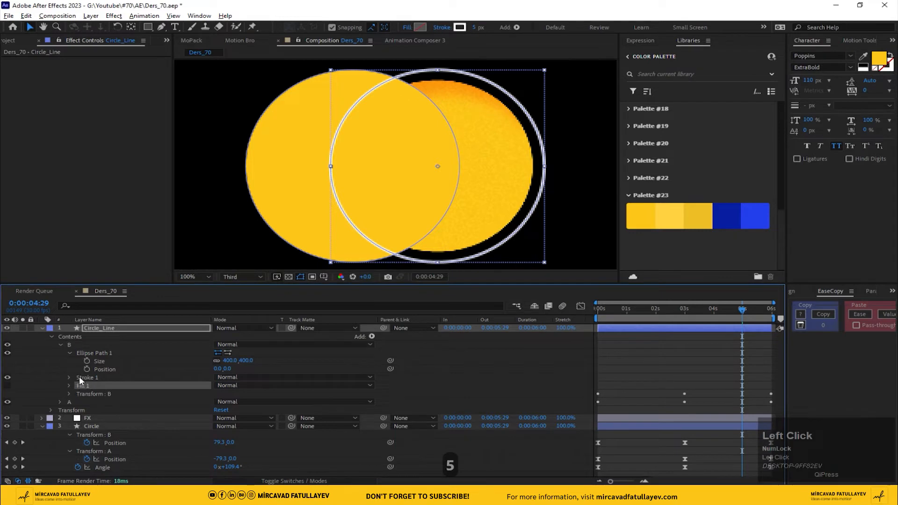
# Set the Scale of group B in Circle_Line to 80%.
pyautogui.click(69, 394)
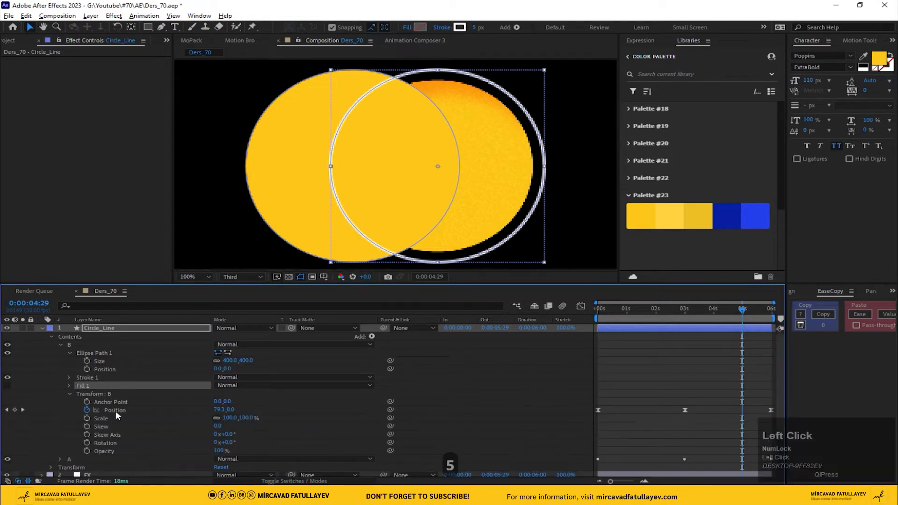
pyautogui.moveTo(252, 420); pyautogui.dragTo(241, 418)
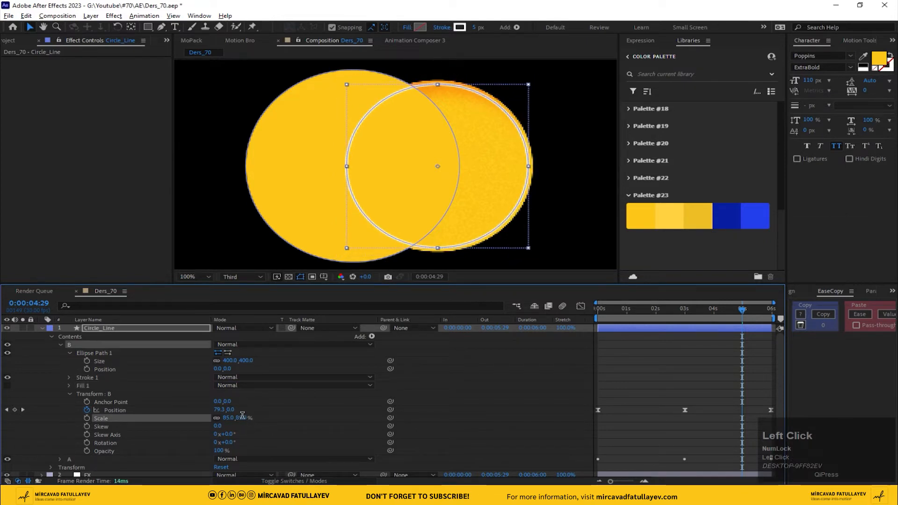
pyautogui.click(242, 416)
pyautogui.write('80')
pyautogui.click(313, 424)
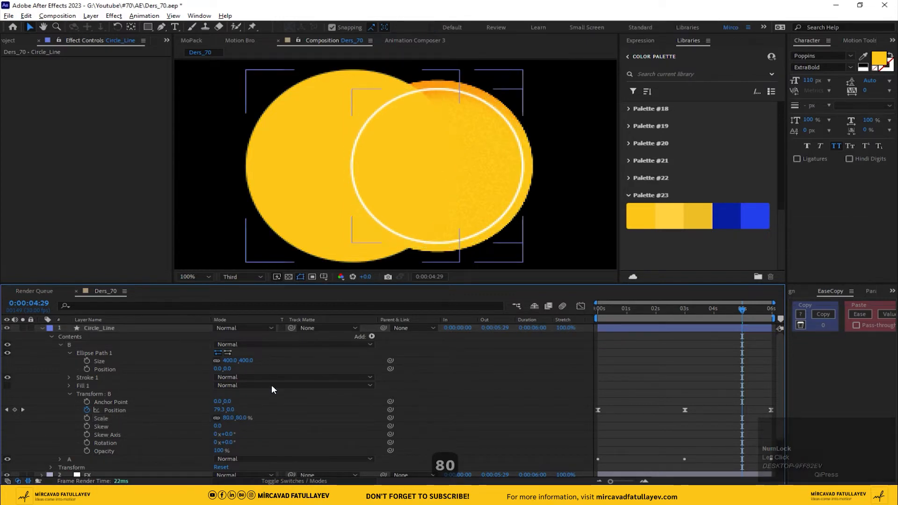
# Add Trim Paths to group B and set its End to 20%.
pyautogui.click(75, 345)
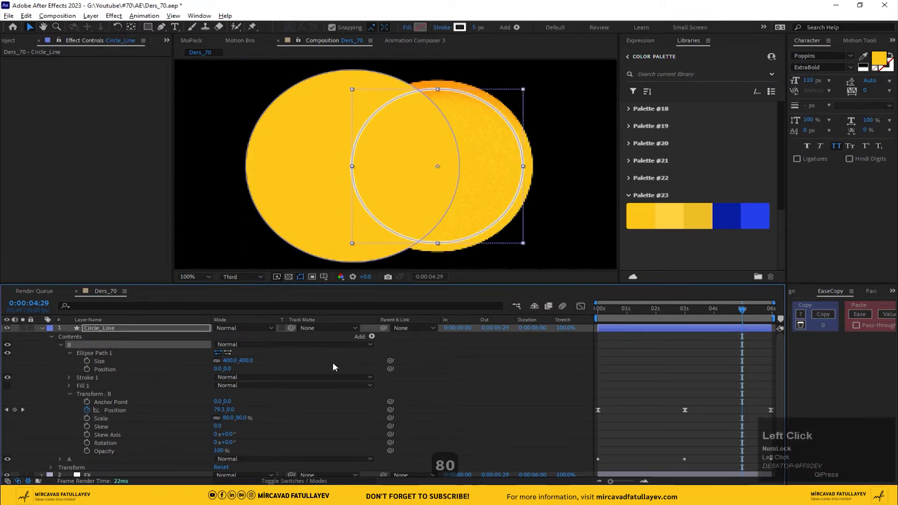
pyautogui.click(372, 337)
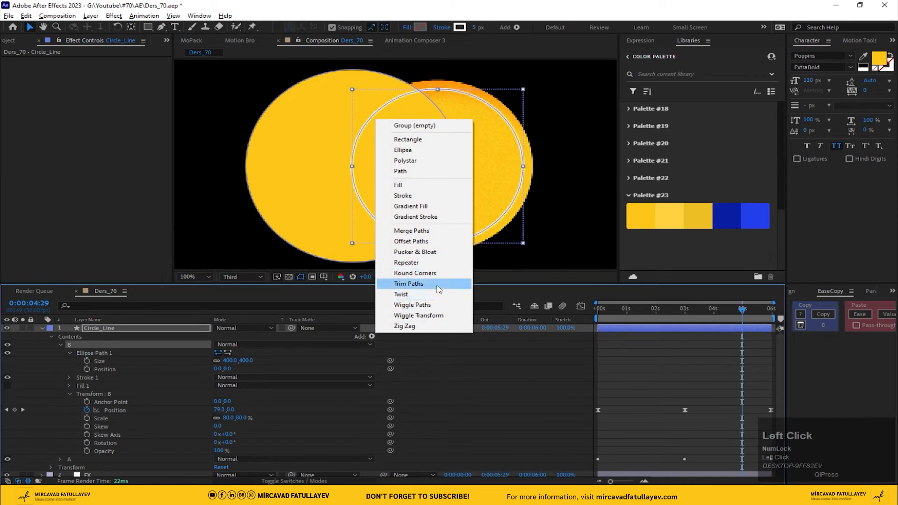
pyautogui.click(439, 284)
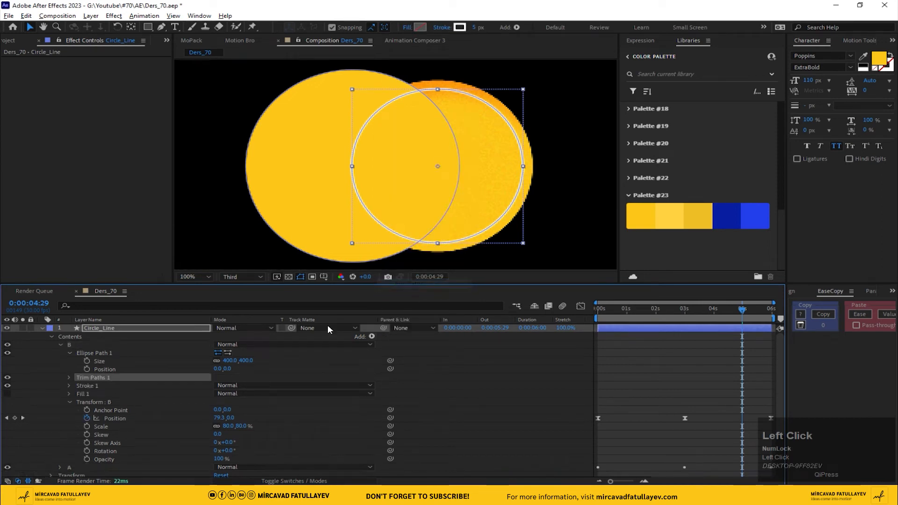
pyautogui.click(69, 378)
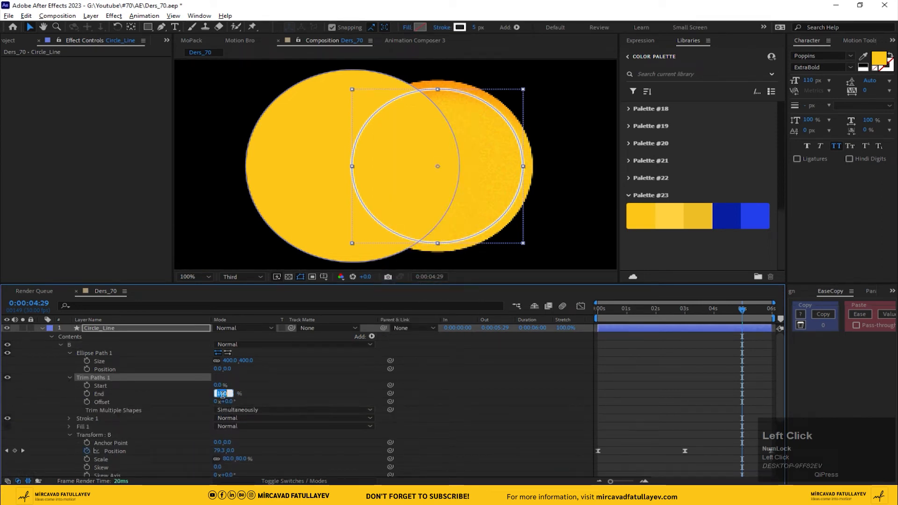
pyautogui.write('20')
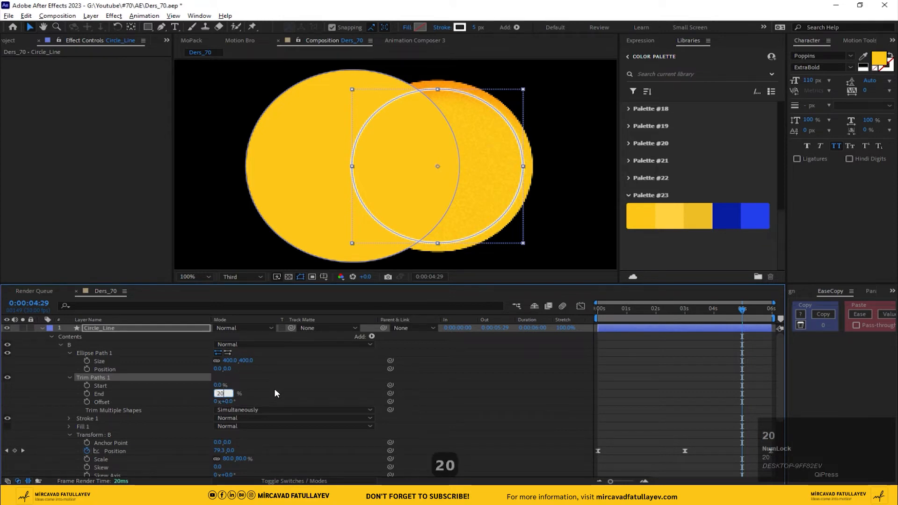
pyautogui.click(275, 393)
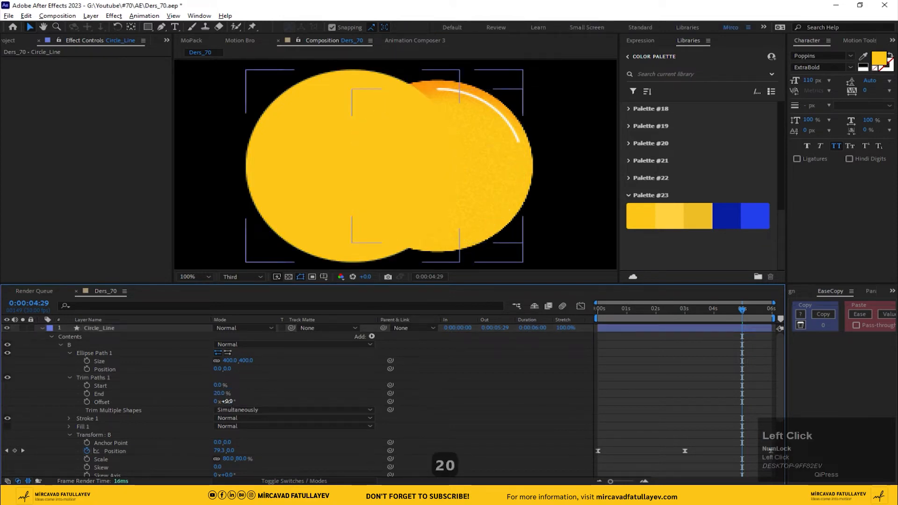
# Set the Trim Paths Offset of group B to 43°.
pyautogui.moveTo(227, 402); pyautogui.dragTo(232, 401)
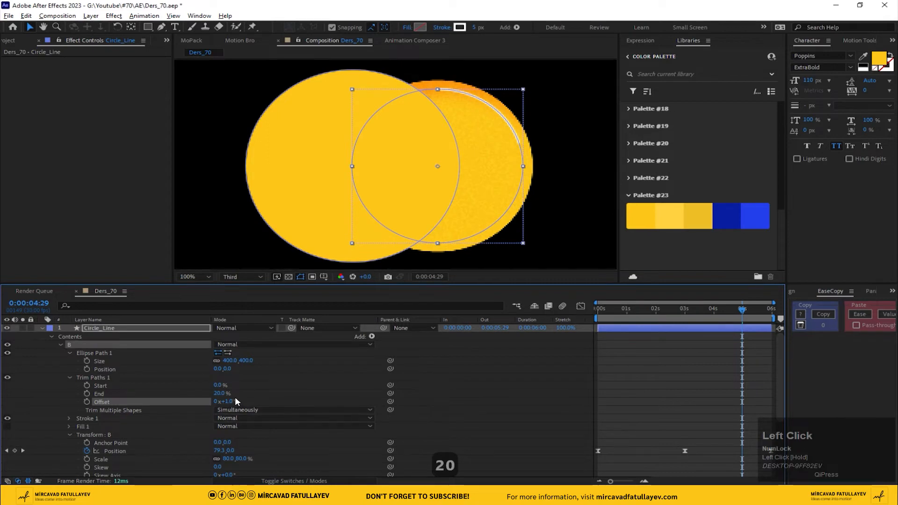
pyautogui.click(230, 402)
pyautogui.click(271, 399)
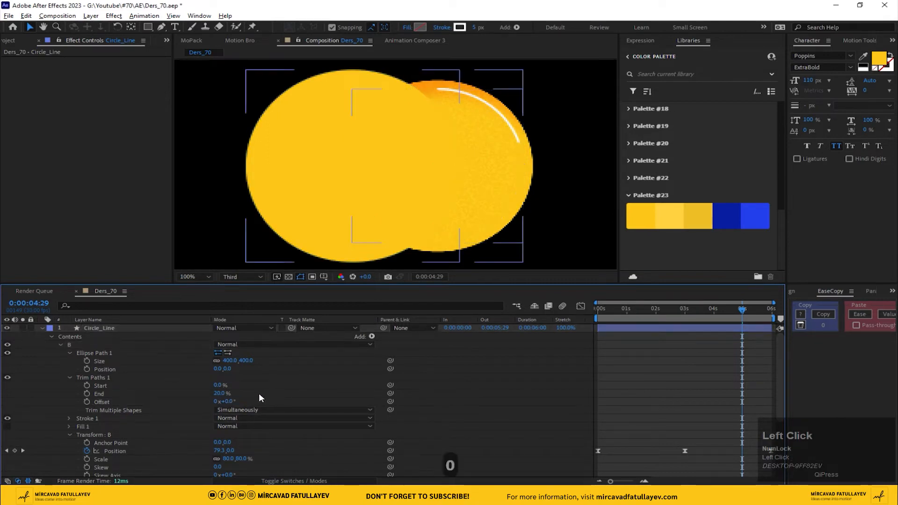
pyautogui.moveTo(227, 401); pyautogui.dragTo(255, 401)
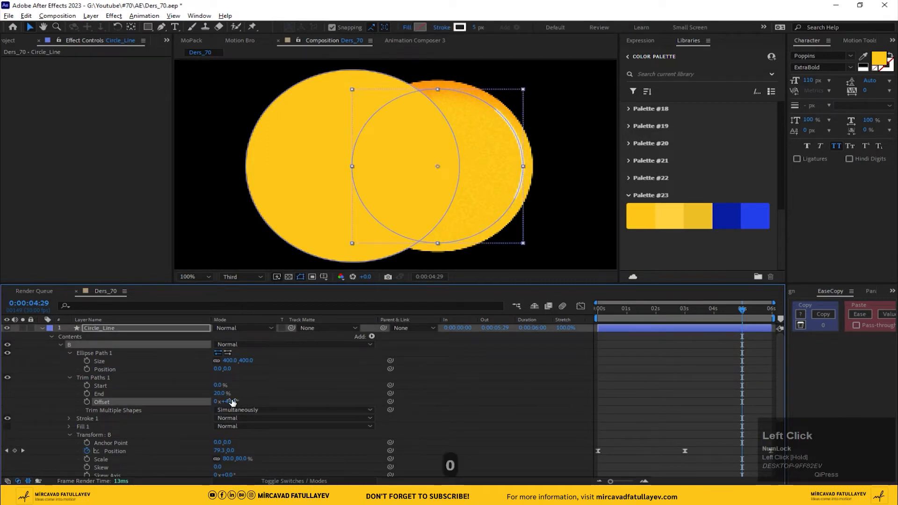
pyautogui.click(130, 378)
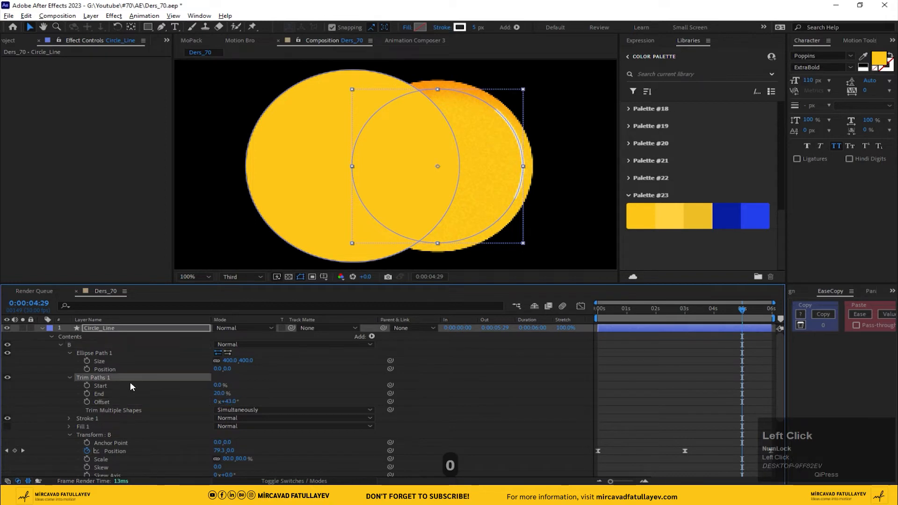
# Set the Line Cap of group B's stroke to Round Cap and its Line Join to Round Join.
pyautogui.click(69, 418)
pyautogui.scroll(-2, 164, 428)
pyautogui.click(226, 436)
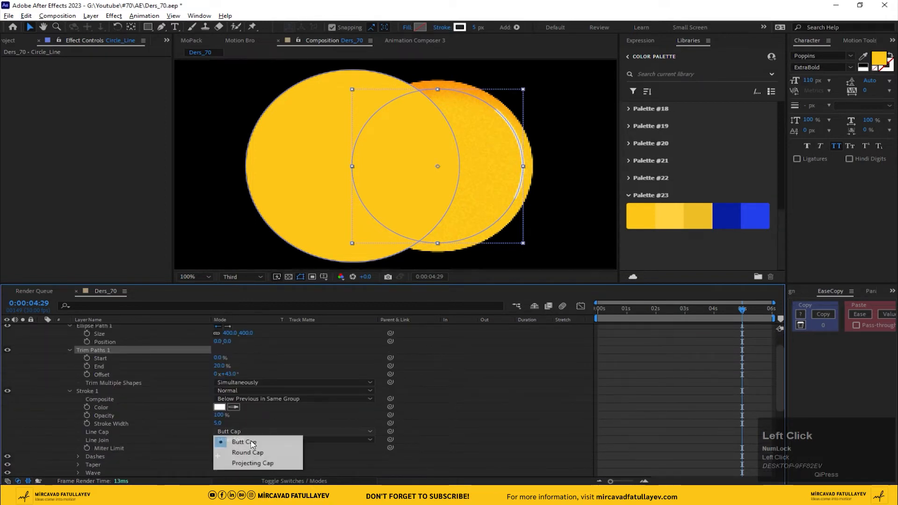
pyautogui.click(253, 450)
pyautogui.click(251, 433)
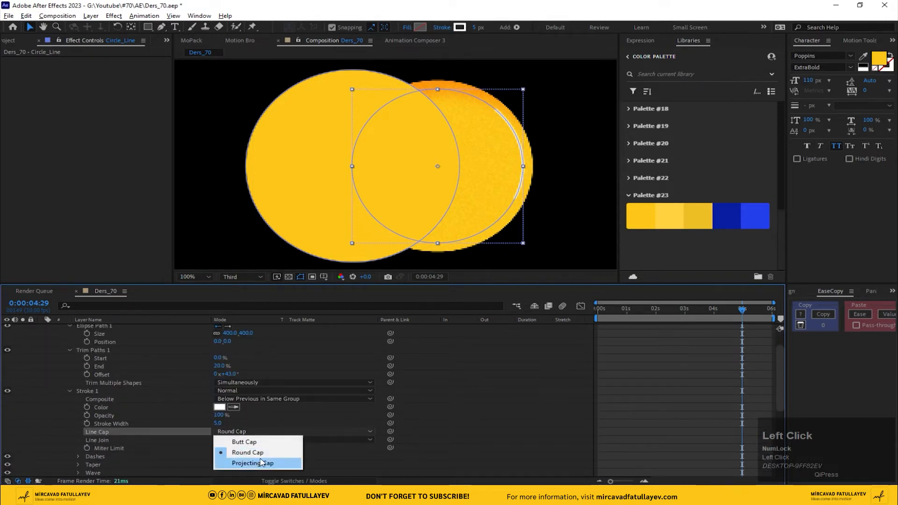
pyautogui.click(253, 463)
pyautogui.click(251, 432)
pyautogui.click(251, 453)
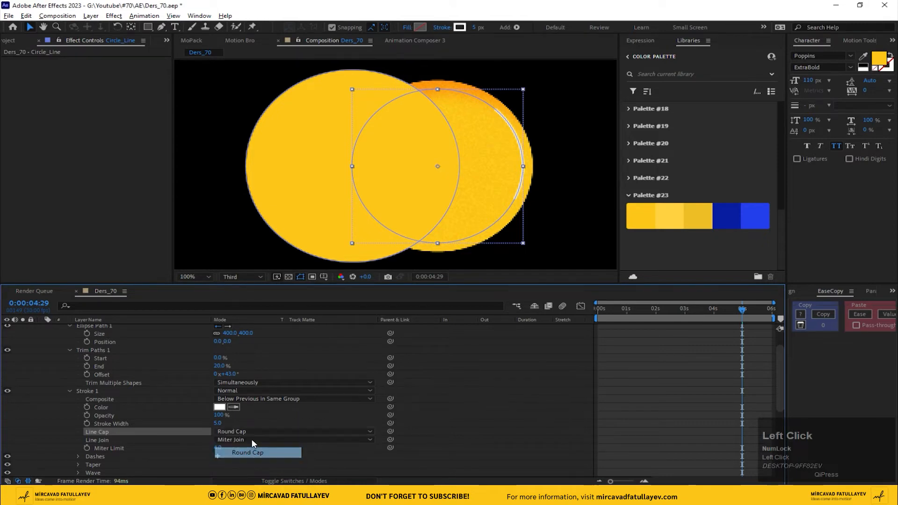
pyautogui.click(252, 440)
pyautogui.click(255, 461)
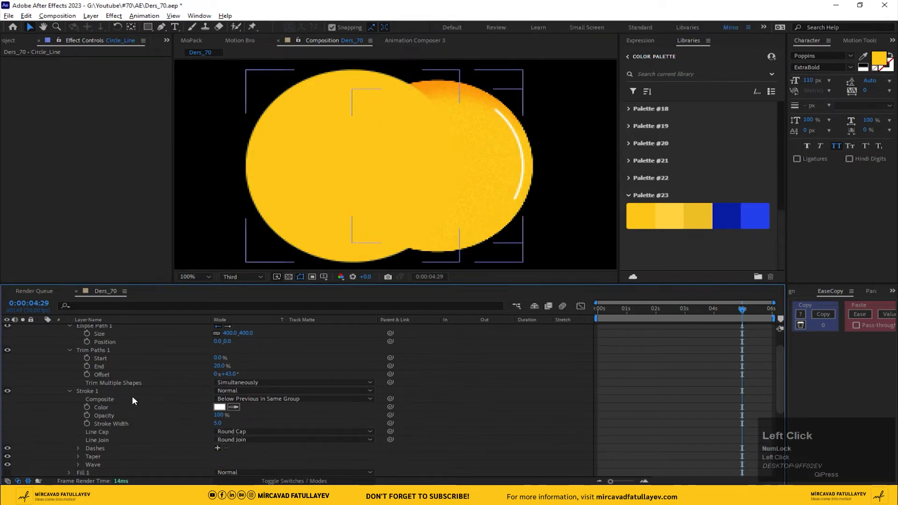
# Duplicate Trim Paths 1 and Stroke 1 of group B and move the copies into group A.
pyautogui.scroll(3, 63, 376)
pyautogui.click(59, 346)
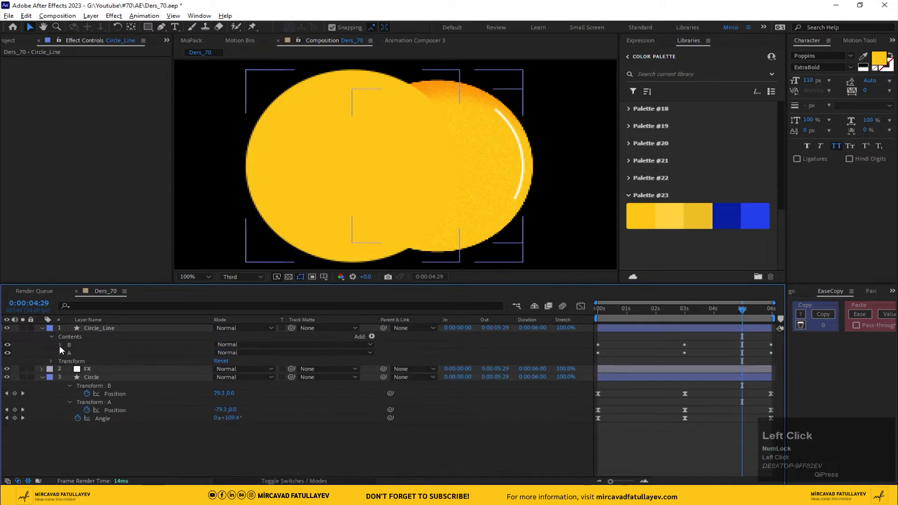
pyautogui.click(61, 345)
pyautogui.click(70, 337)
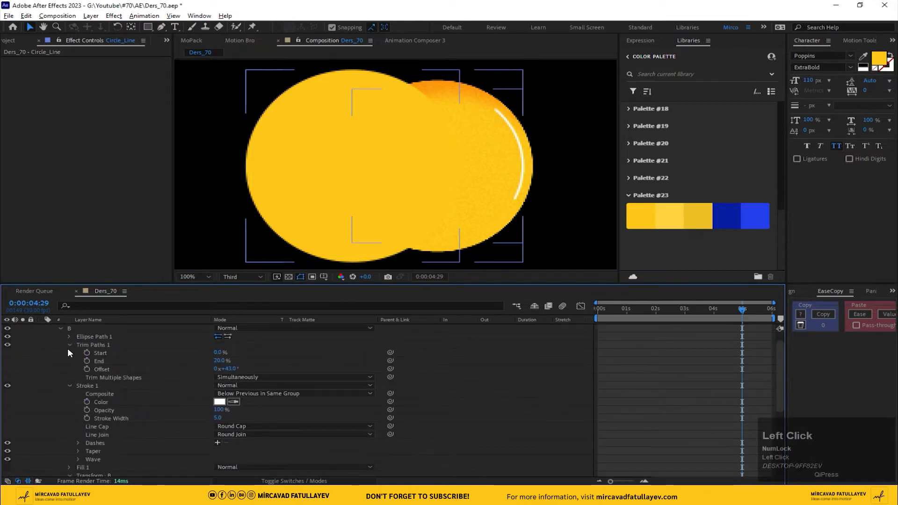
pyautogui.click(70, 345)
pyautogui.click(71, 353)
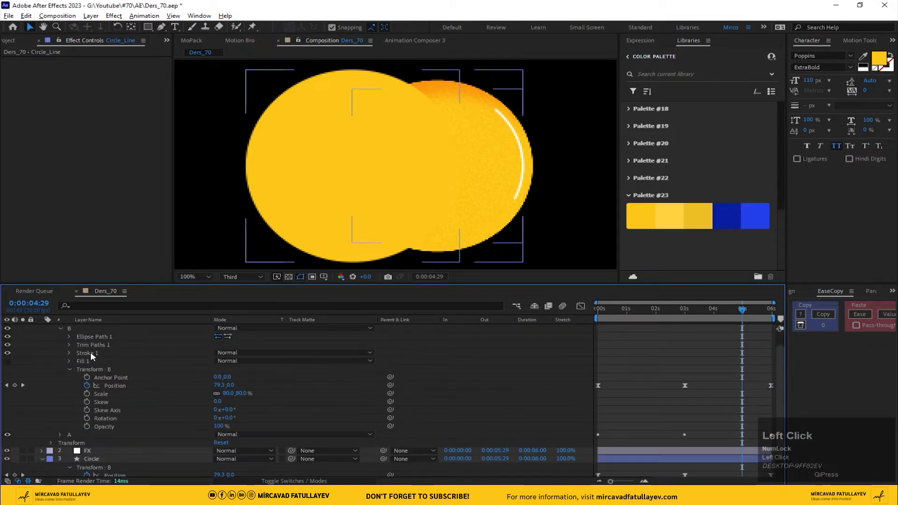
pyautogui.click(91, 353)
pyautogui.keyDown('ctrl'); pyautogui.click(92, 345); pyautogui.keyUp('ctrl')
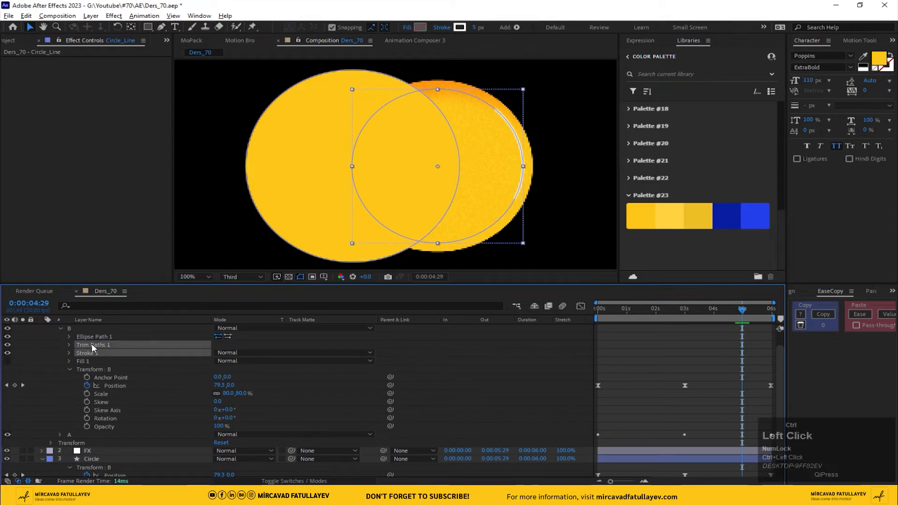
pyautogui.hotkey('ctrl', 'd')
pyautogui.moveTo(91, 370)
pyautogui.mouseDown()
pyautogui.moveTo(103, 381)
pyautogui.moveTo(78, 452)
pyautogui.mouseUp()
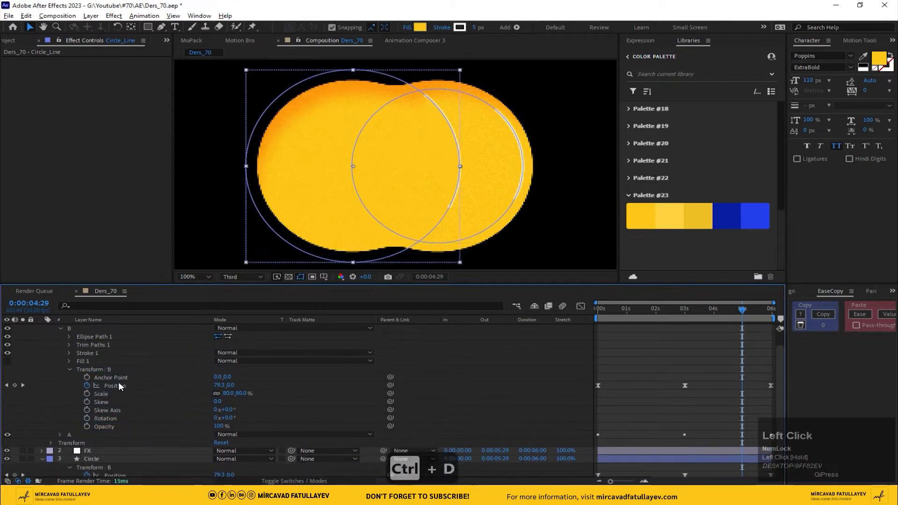
# Hide Fill 1 in group A of Circle_Line and expand the settings of Trim Paths 2.
pyautogui.click(59, 434)
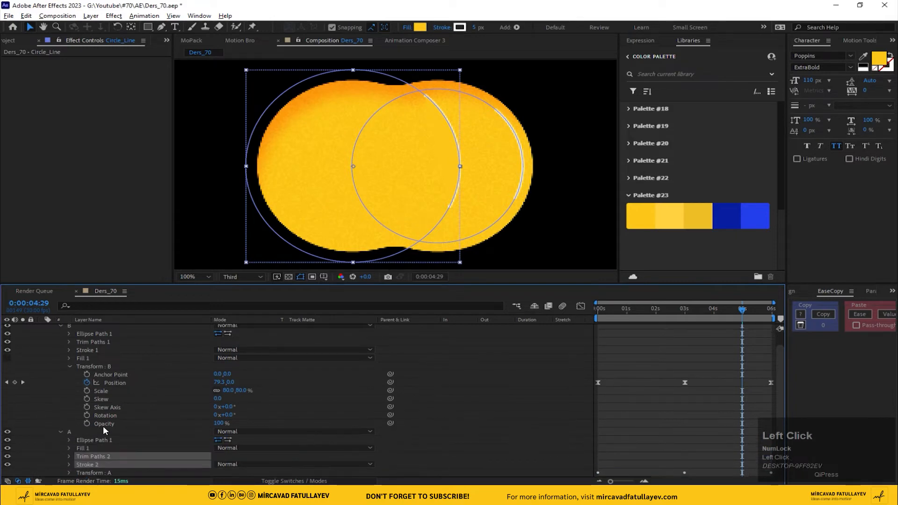
pyautogui.scroll(-4, 86, 423)
pyautogui.click(89, 382)
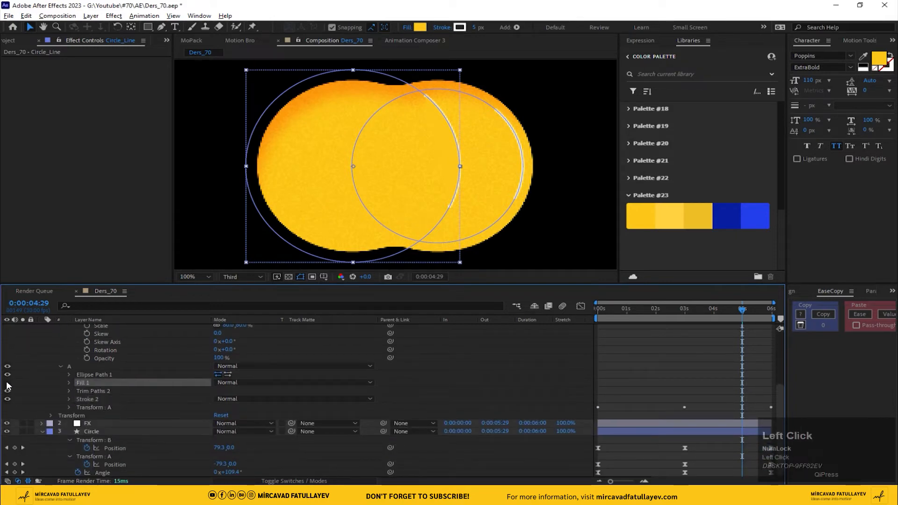
pyautogui.click(7, 382)
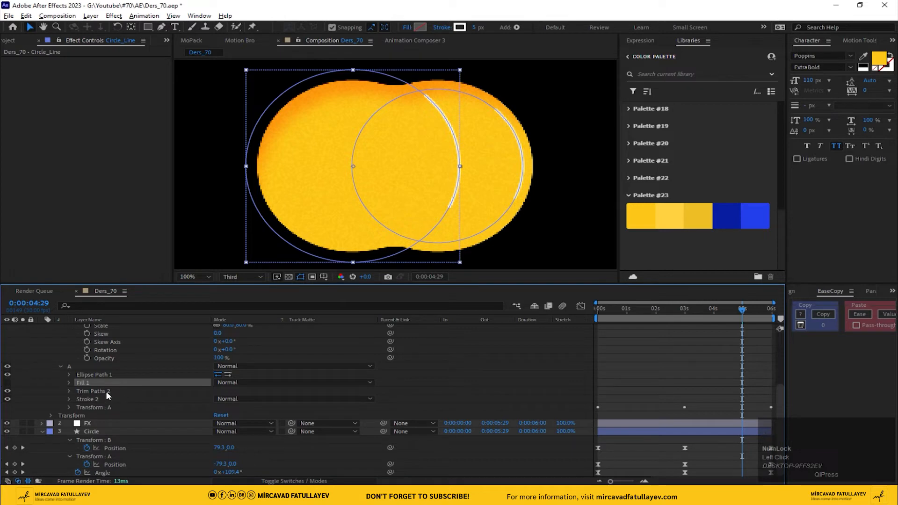
pyautogui.click(92, 392)
pyautogui.click(69, 391)
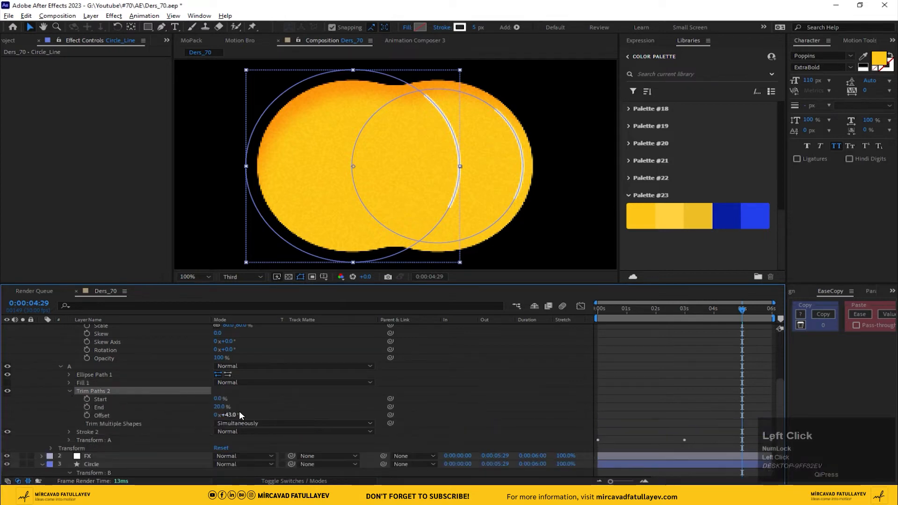
# Set the Offset of Trim Paths 2 in group A to -106°.
pyautogui.moveTo(226, 414); pyautogui.dragTo(146, 412)
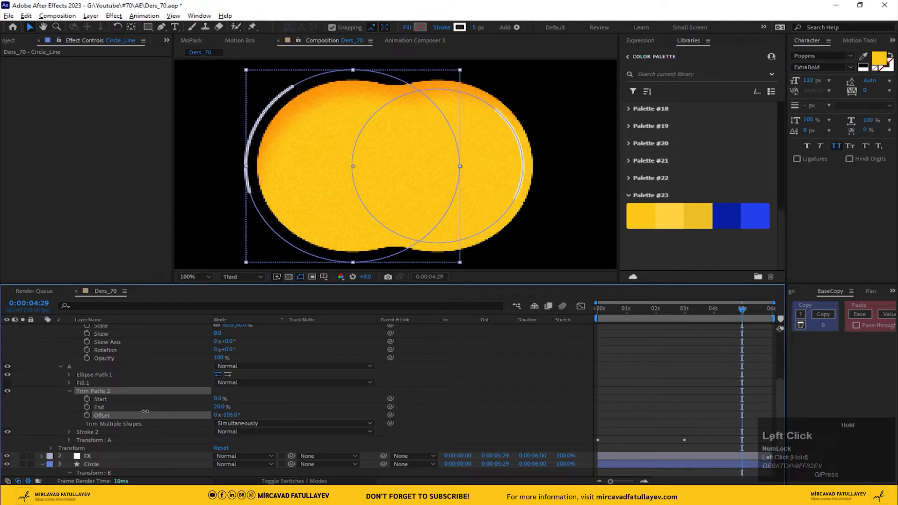
pyautogui.click(69, 376)
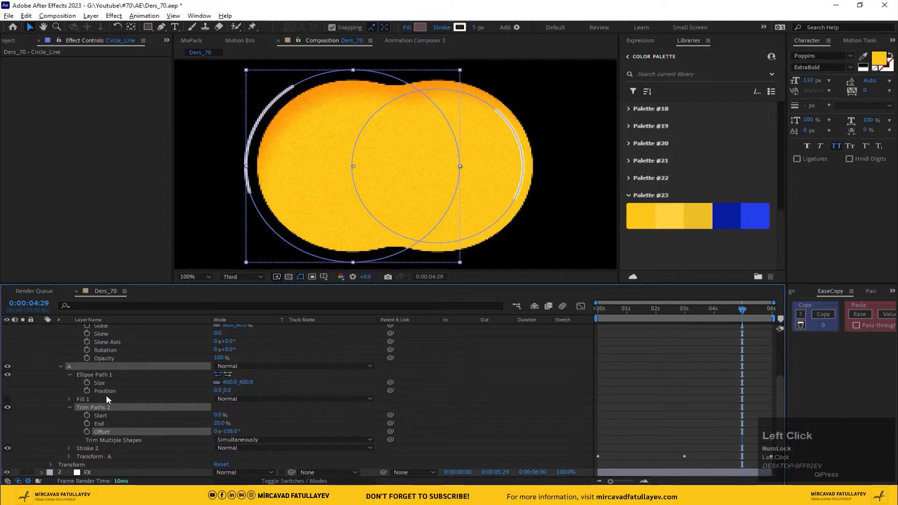
pyautogui.click(69, 376)
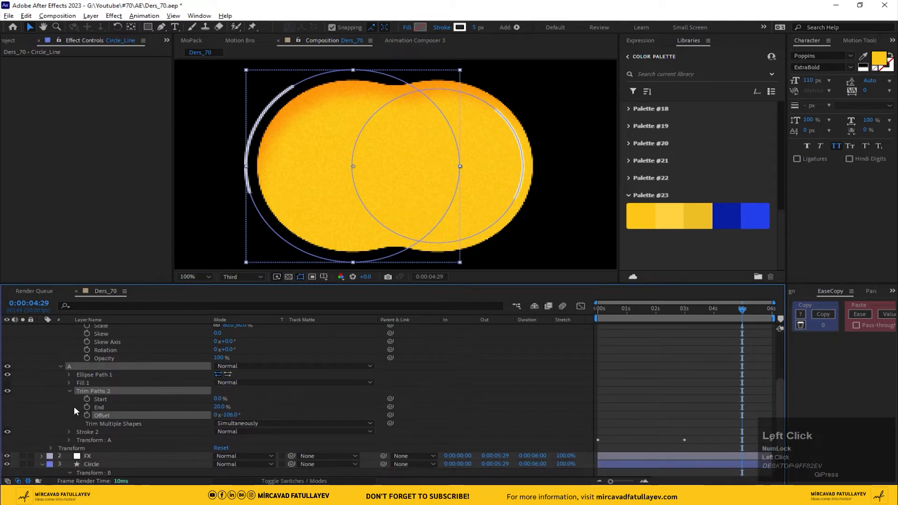
# Set the Scale of group A in Circle_Line to 80%.
pyautogui.click(70, 439)
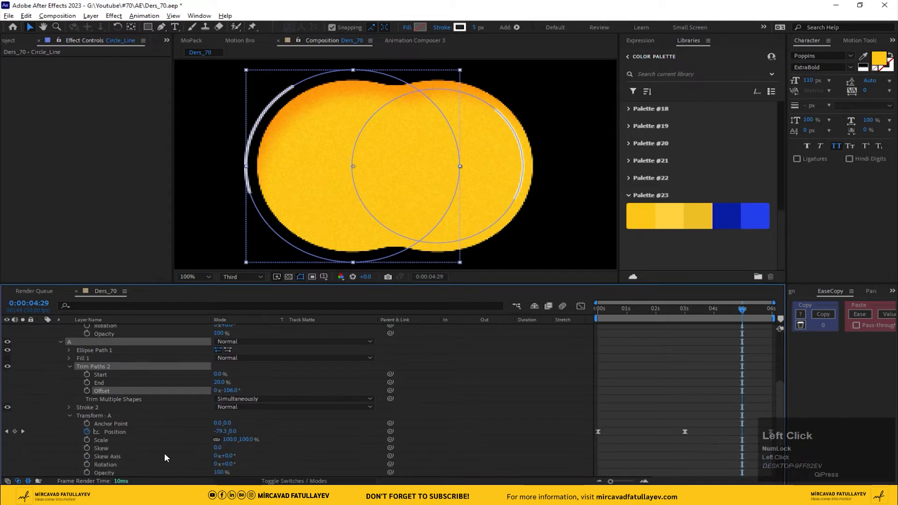
pyautogui.click(121, 442)
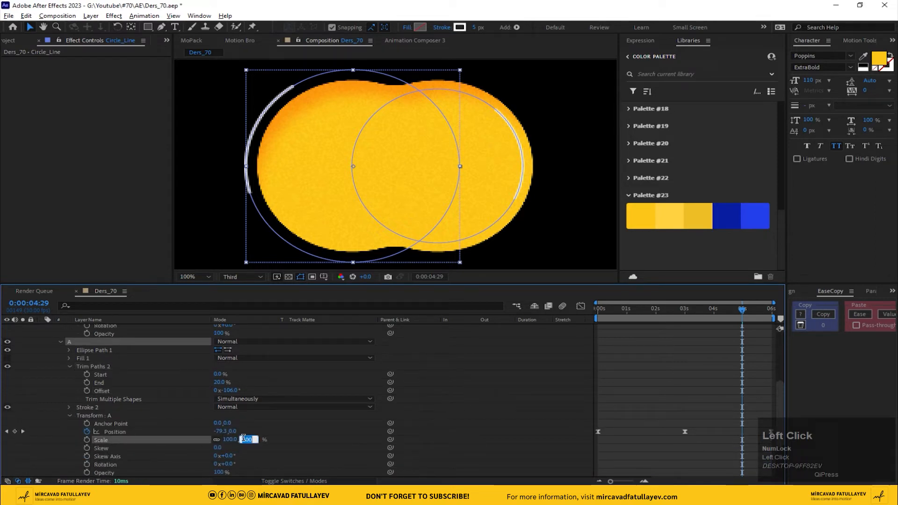
pyautogui.write('80')
pyautogui.click(333, 430)
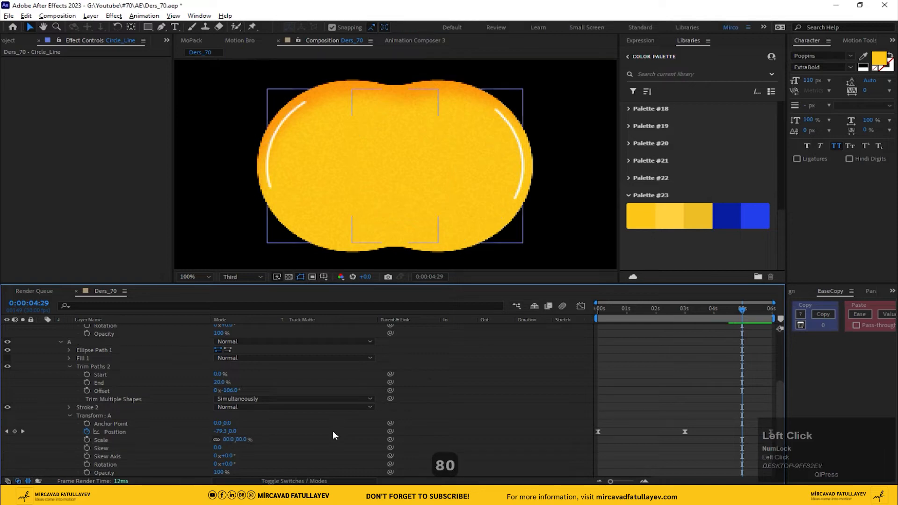
pyautogui.scroll(5, 142, 376)
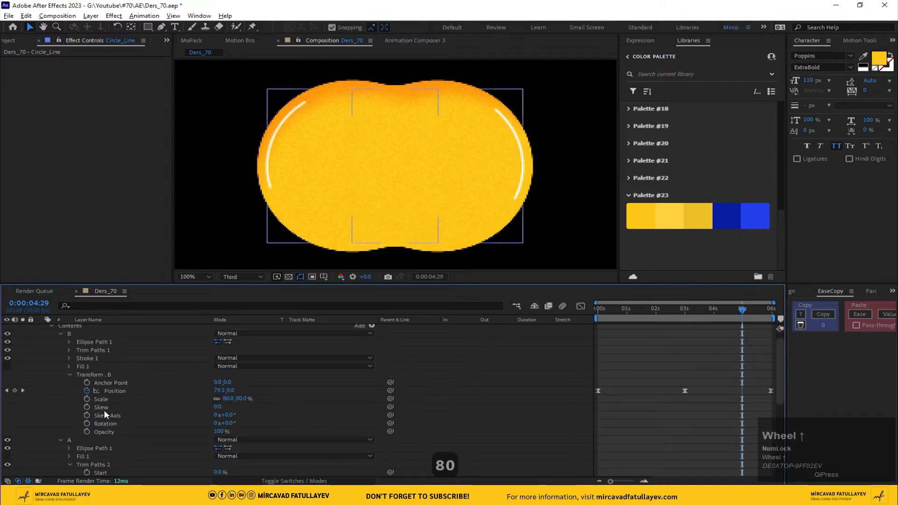
pyautogui.scroll(-5, 124, 435)
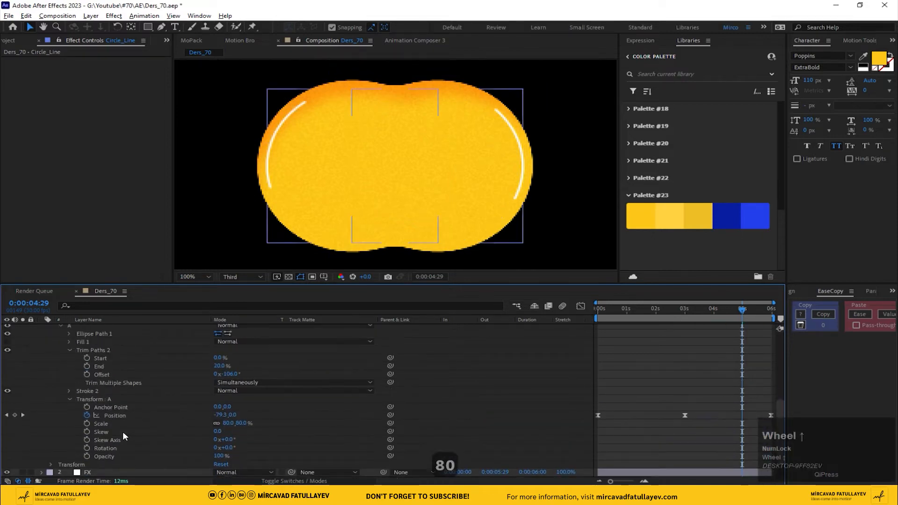
# Add a dash to Stroke 2 of group A and set its Dash length to 101.
pyautogui.click(89, 391)
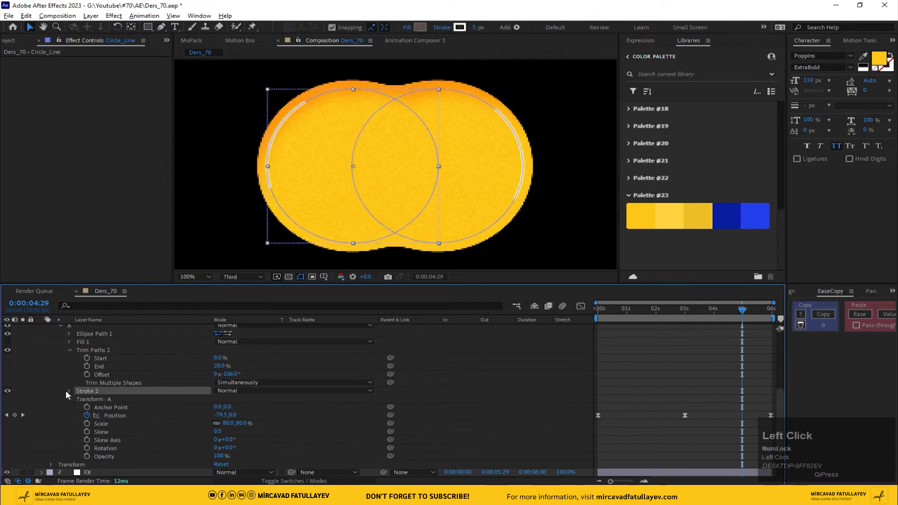
pyautogui.click(69, 391)
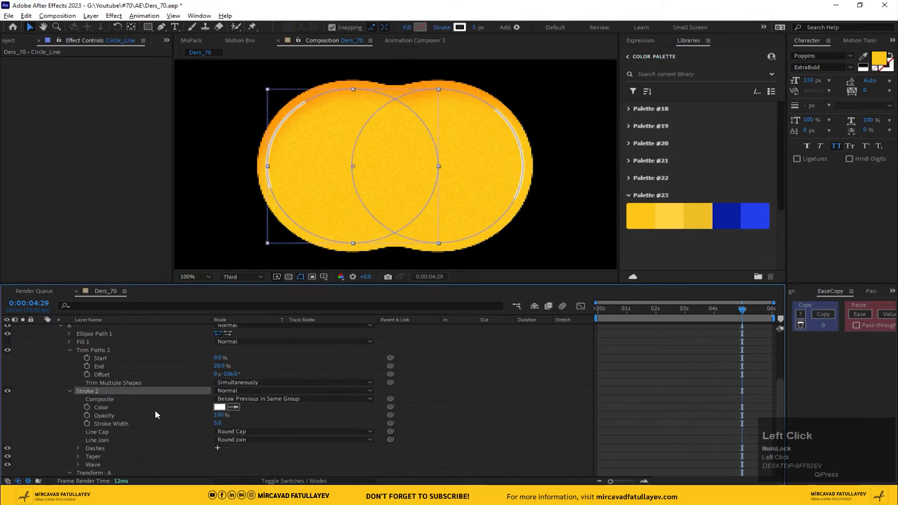
pyautogui.click(216, 448)
pyautogui.scroll(-3, 141, 447)
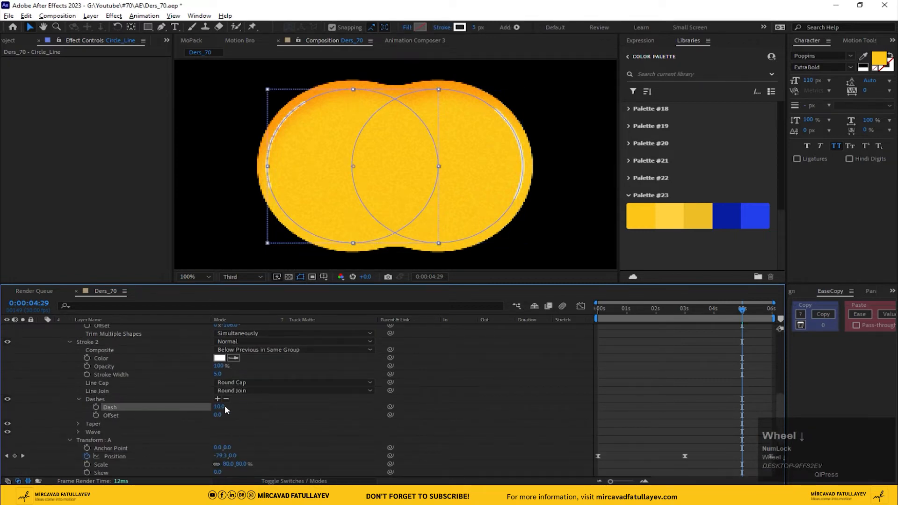
pyautogui.moveTo(221, 407); pyautogui.dragTo(272, 406)
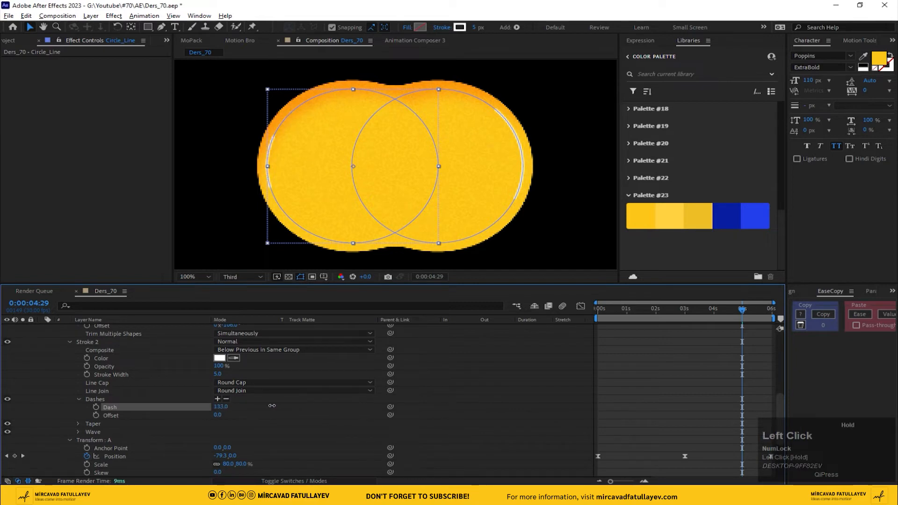
pyautogui.click(310, 424)
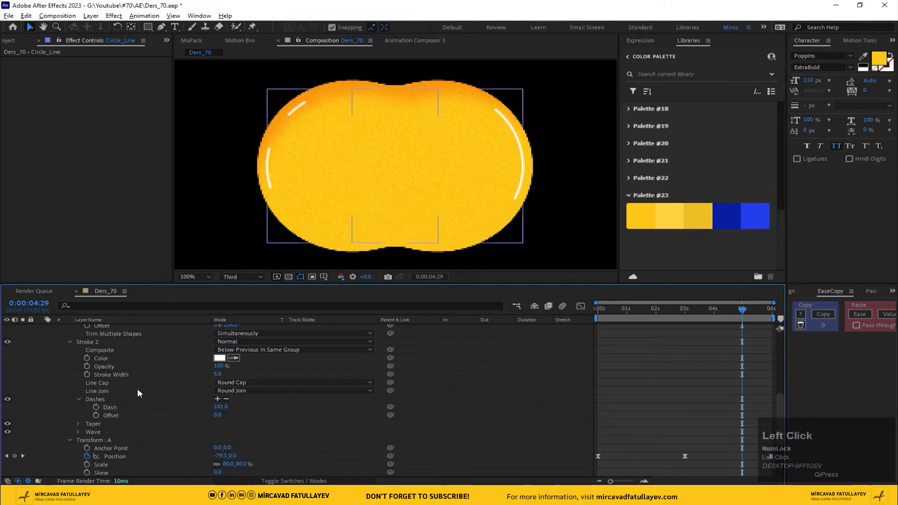
pyautogui.scroll(5, 97, 390)
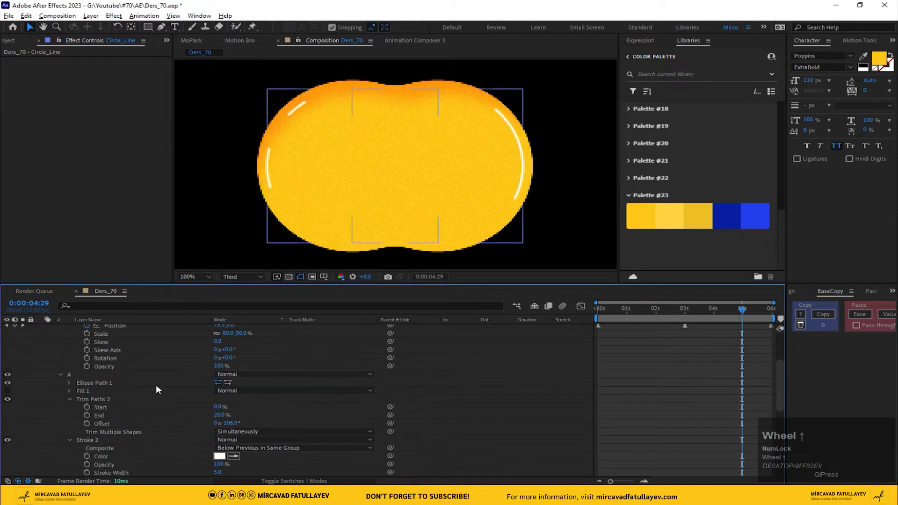
# Go to the start of the timeline and set the End of Trim Paths 1 in group B to 8%.
pyautogui.moveTo(680, 311); pyautogui.dragTo(601, 310)
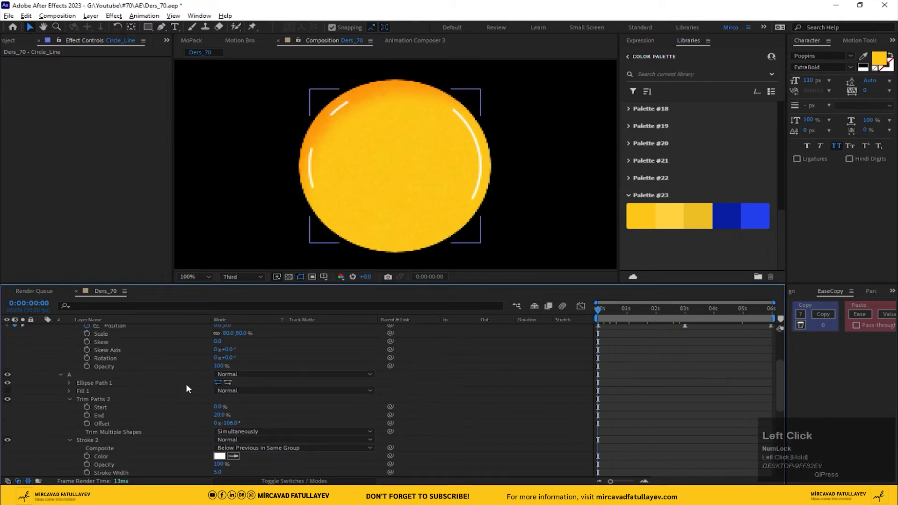
pyautogui.scroll(3, 112, 377)
pyautogui.scroll(-2, 112, 377)
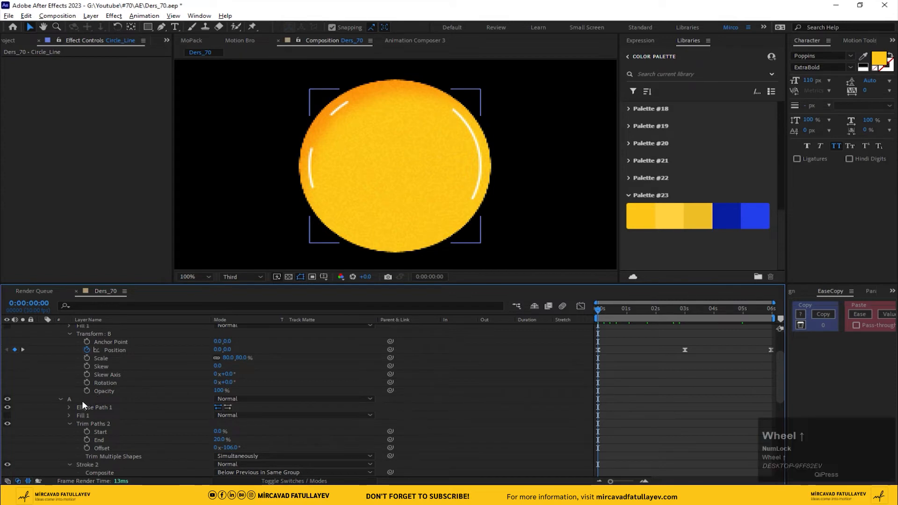
pyautogui.scroll(1, 82, 401)
pyautogui.scroll(1, 71, 385)
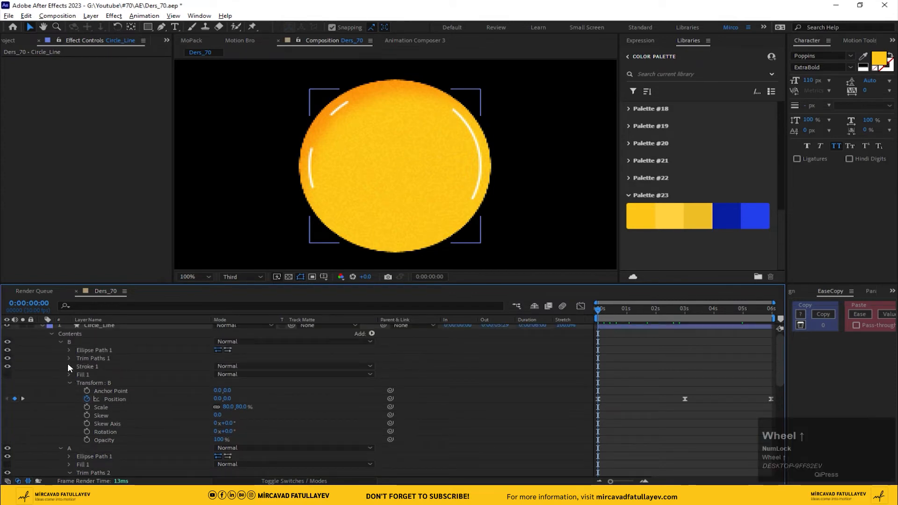
pyautogui.click(69, 358)
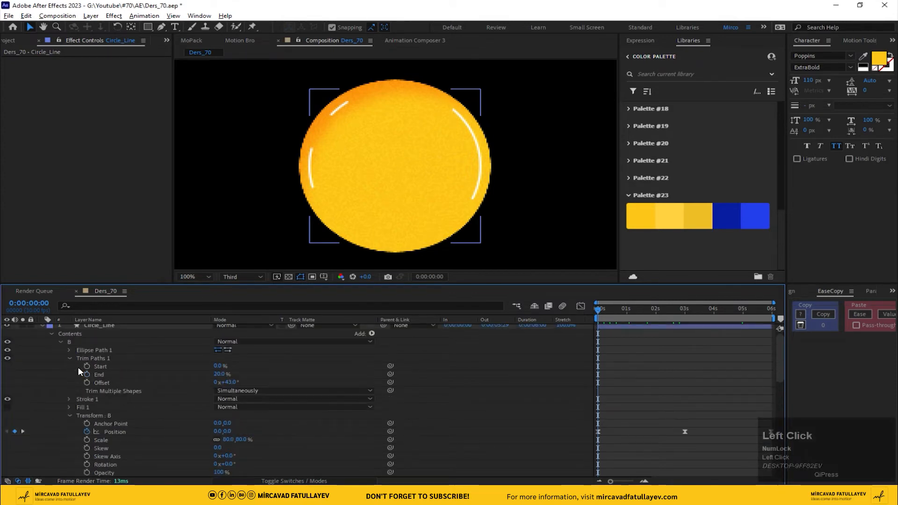
pyautogui.click(223, 373)
pyautogui.write('10')
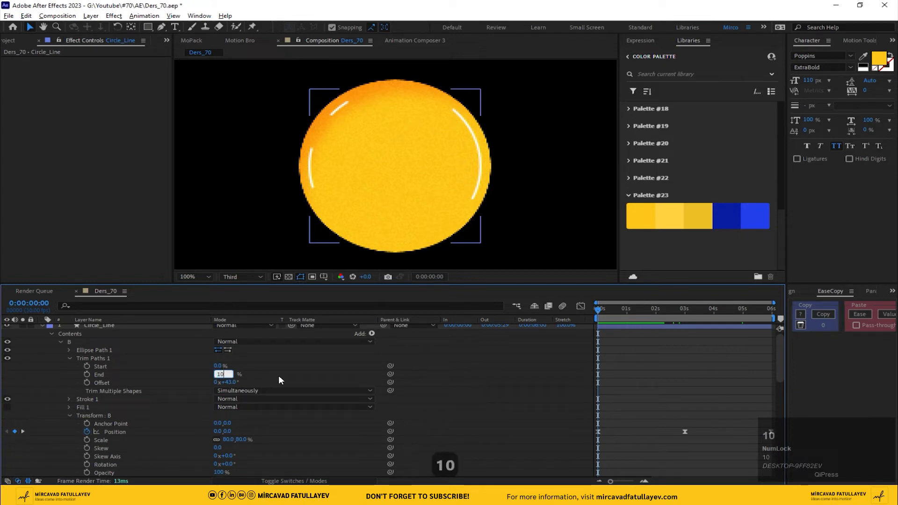
pyautogui.click(283, 373)
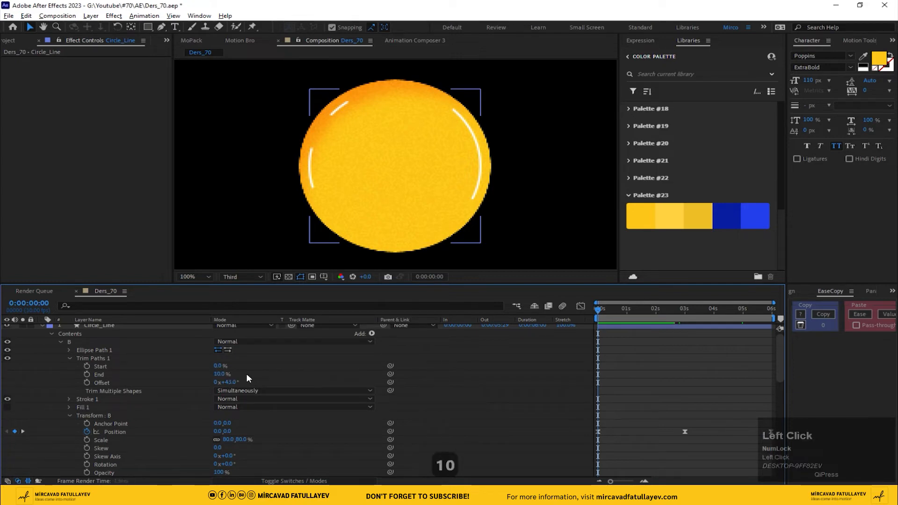
pyautogui.click(223, 375)
pyautogui.moveTo(221, 375); pyautogui.dragTo(221, 375)
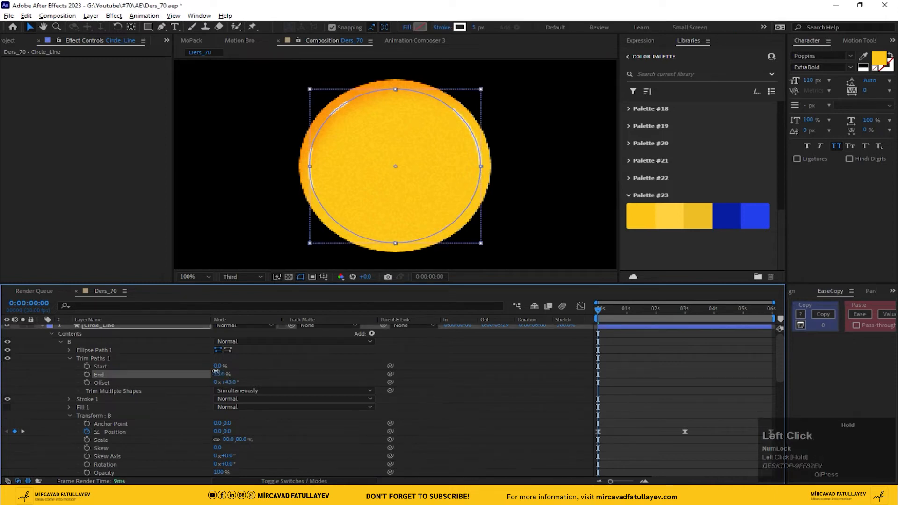
pyautogui.click(311, 368)
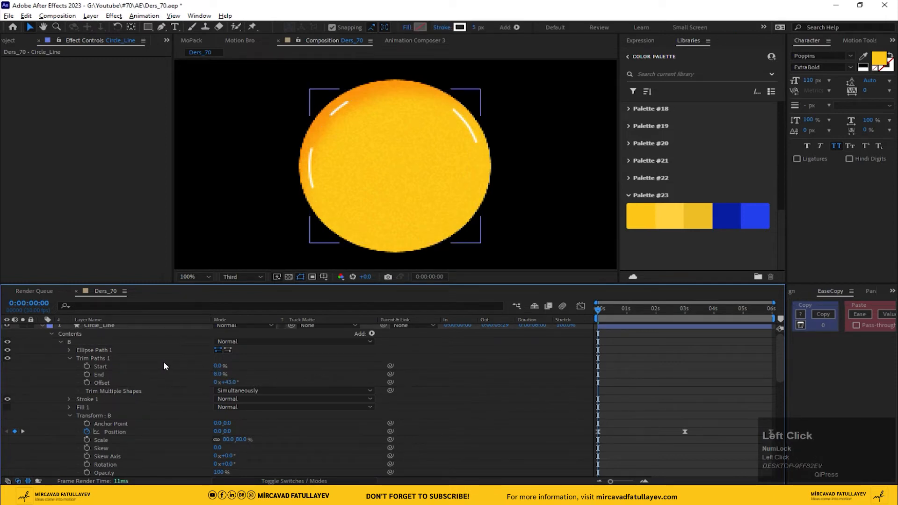
pyautogui.scroll(1, 86, 388)
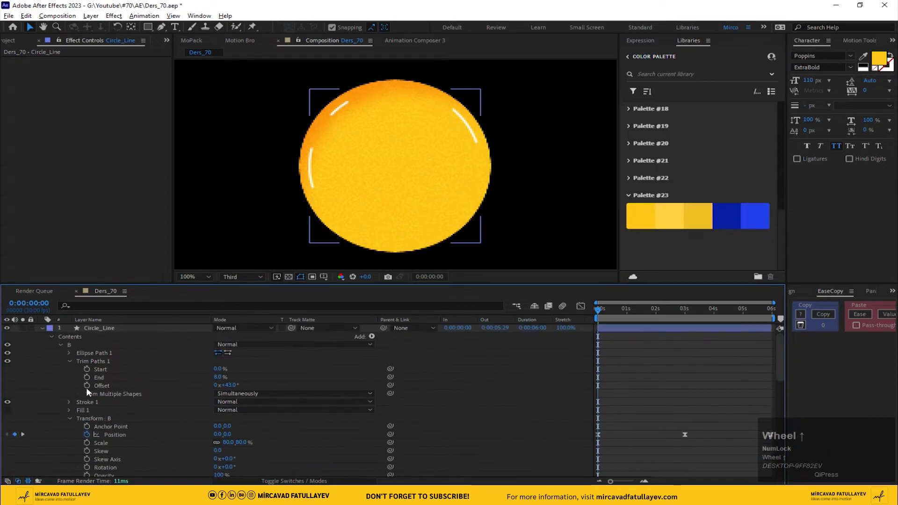
pyautogui.scroll(-5, 88, 391)
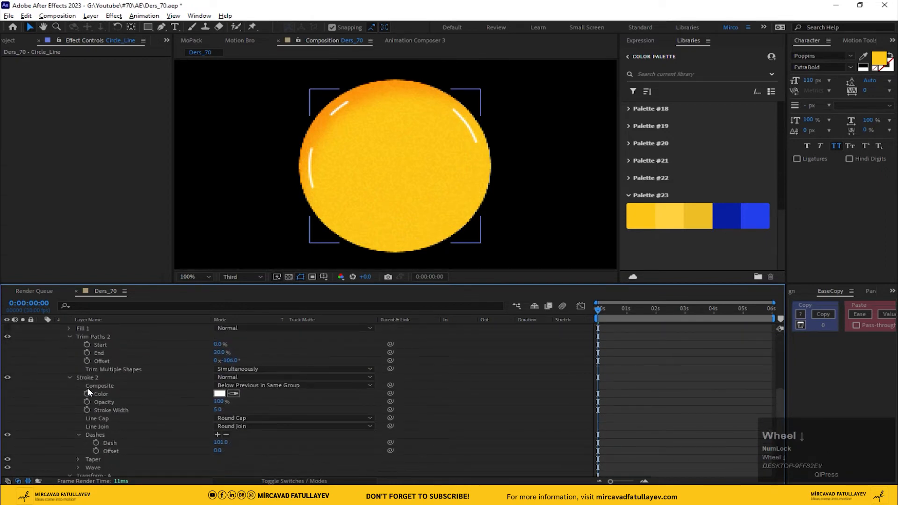
pyautogui.scroll(-2, 92, 378)
pyautogui.click(99, 353)
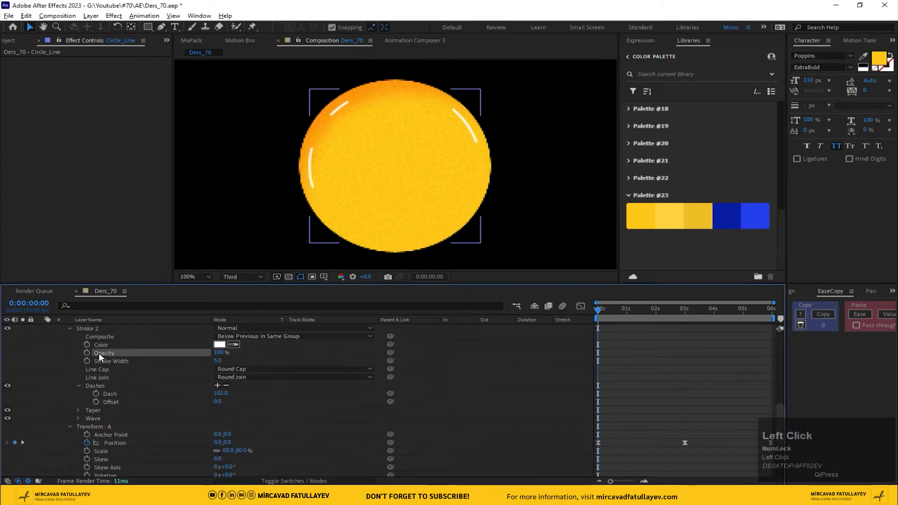
pyautogui.scroll(1, 110, 378)
pyautogui.scroll(3, 108, 378)
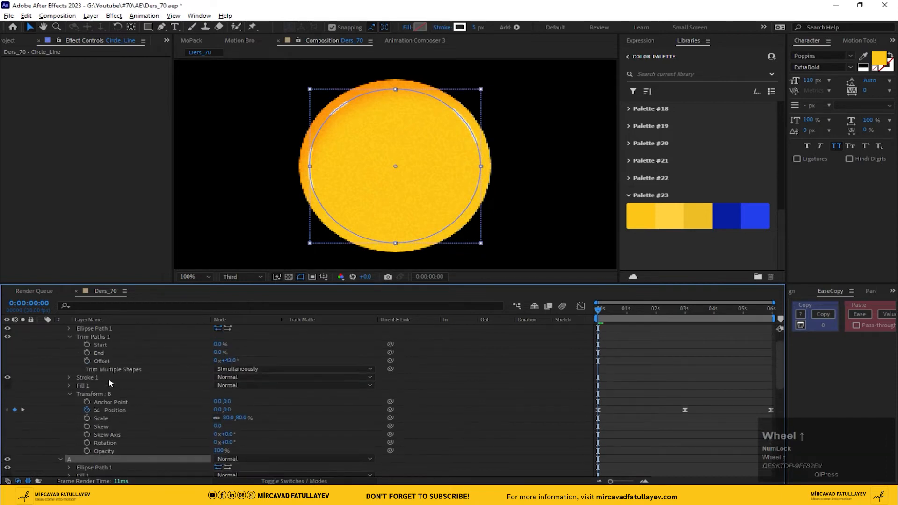
pyautogui.scroll(1, 77, 377)
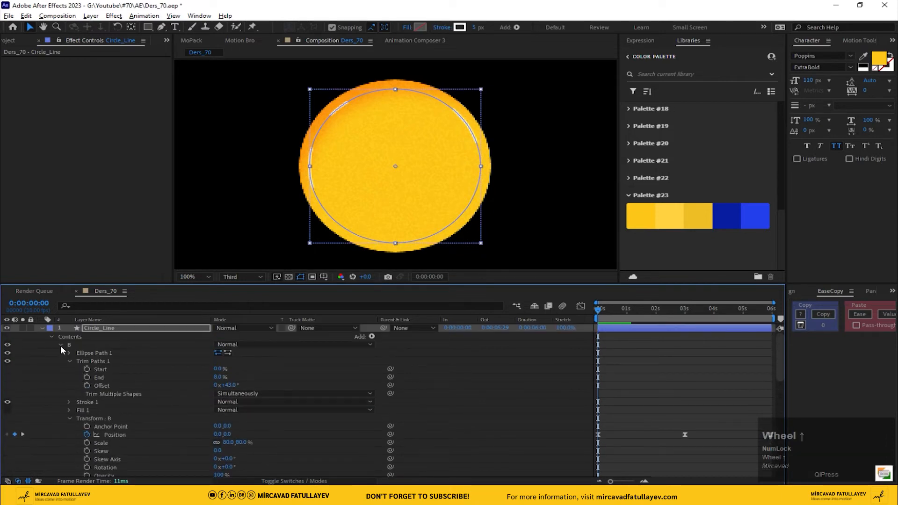
# Collapse Trim Paths 1 and the transform of group B, along with Trim Paths 2 and Stroke 2 of group A.
pyautogui.click(69, 361)
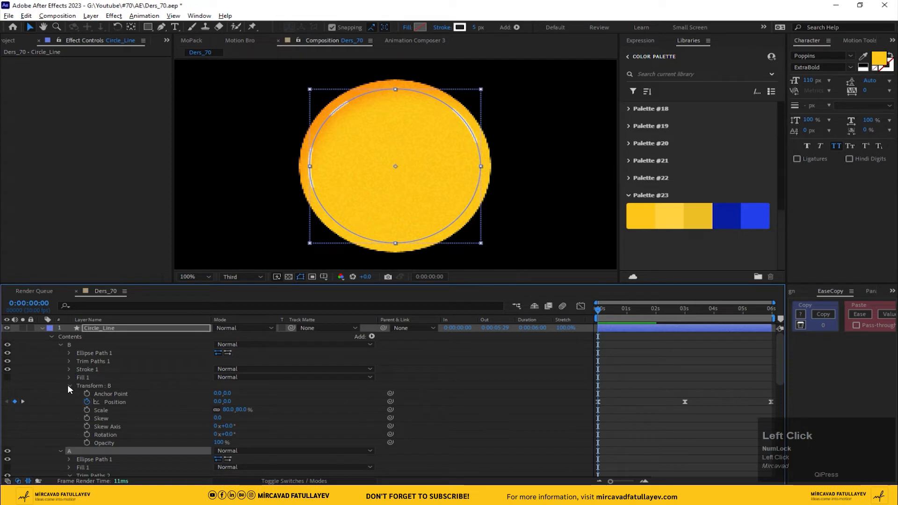
pyautogui.click(68, 386)
pyautogui.click(69, 419)
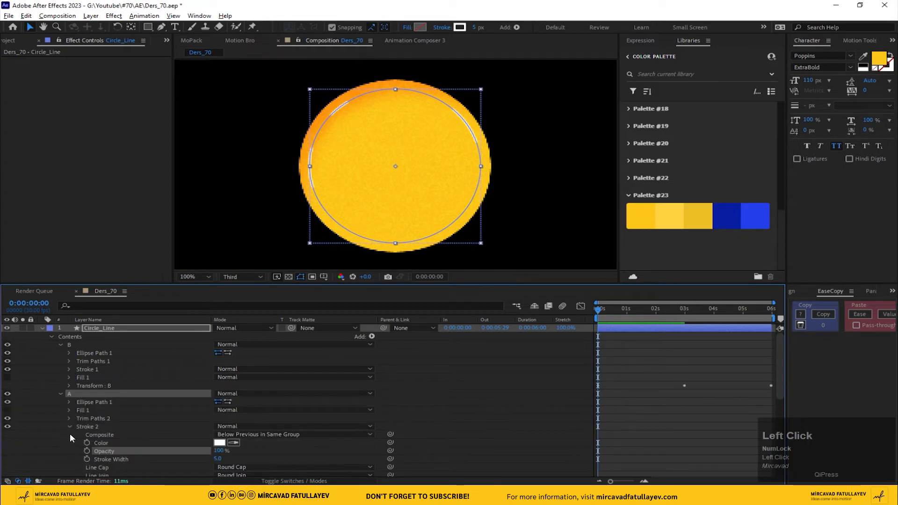
pyautogui.click(68, 425)
# Add 0° Rotation keyframes to group A's transform at 0:00:00:00 and 0:00:05:29.
pyautogui.scroll(-5, 101, 414)
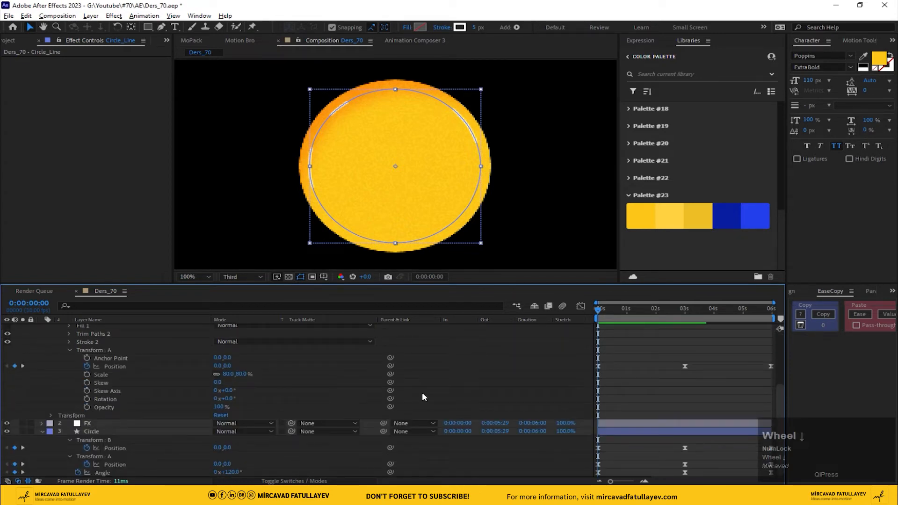
pyautogui.moveTo(605, 312); pyautogui.dragTo(591, 313)
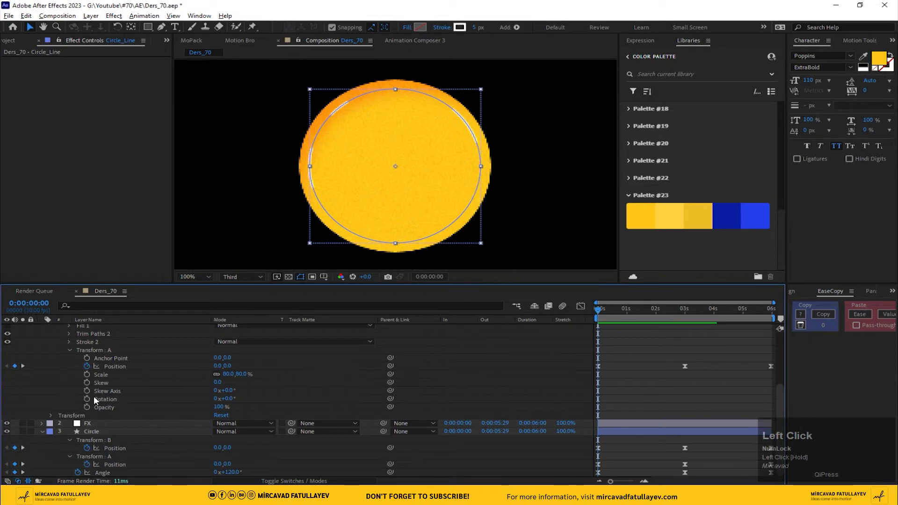
pyautogui.click(87, 399)
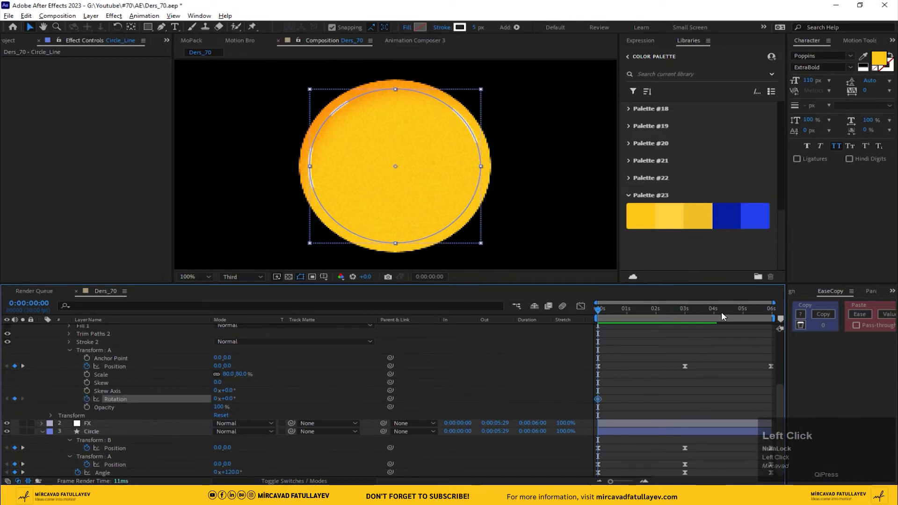
pyautogui.moveTo(721, 309); pyautogui.dragTo(838, 321)
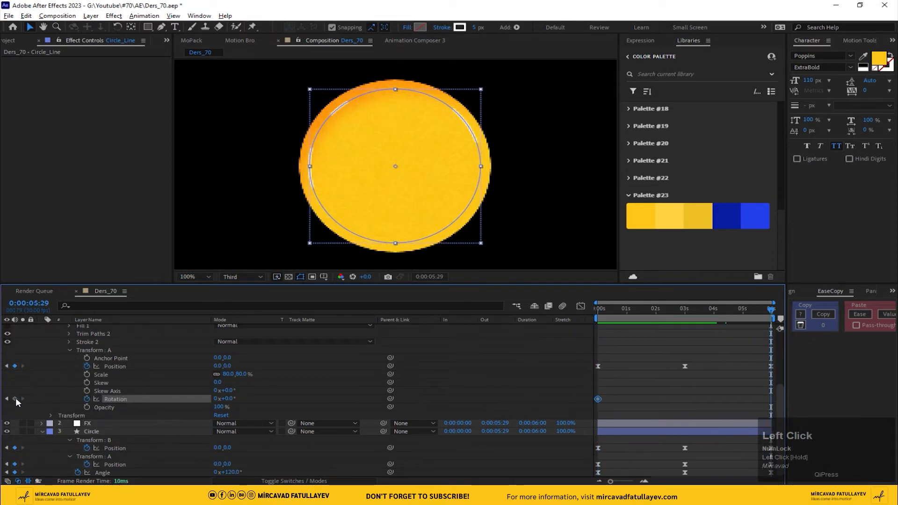
pyautogui.scroll(1, 15, 398)
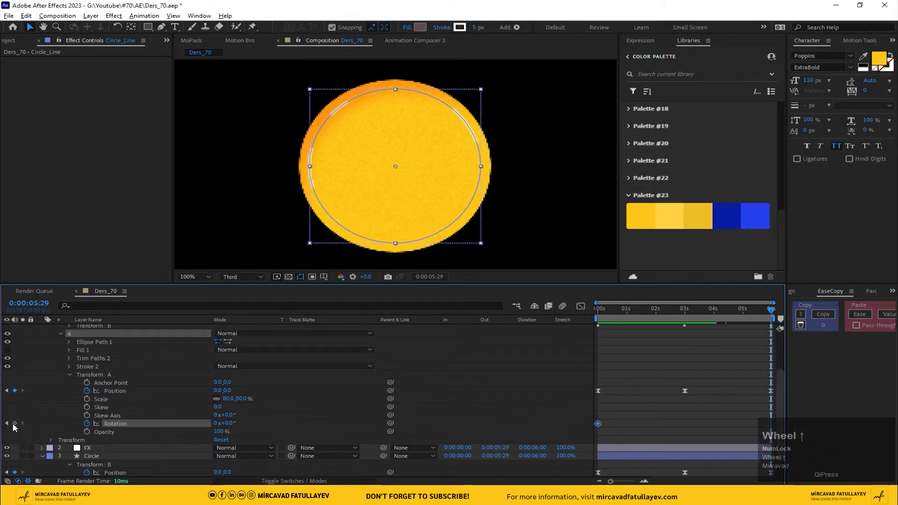
pyautogui.scroll(-1, 172, 396)
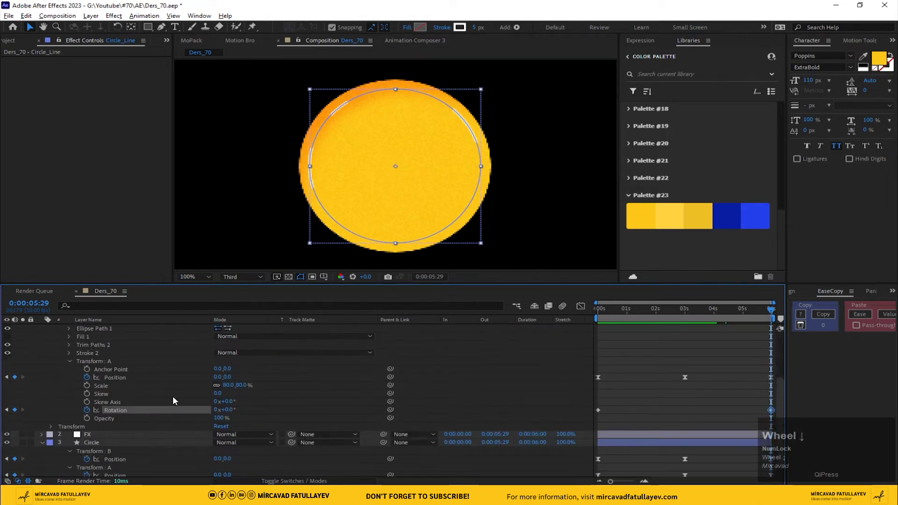
# Set group A's Rotation to 35° at 0:00:03:00 in the Circle_Line layer.
pyautogui.click(684, 318)
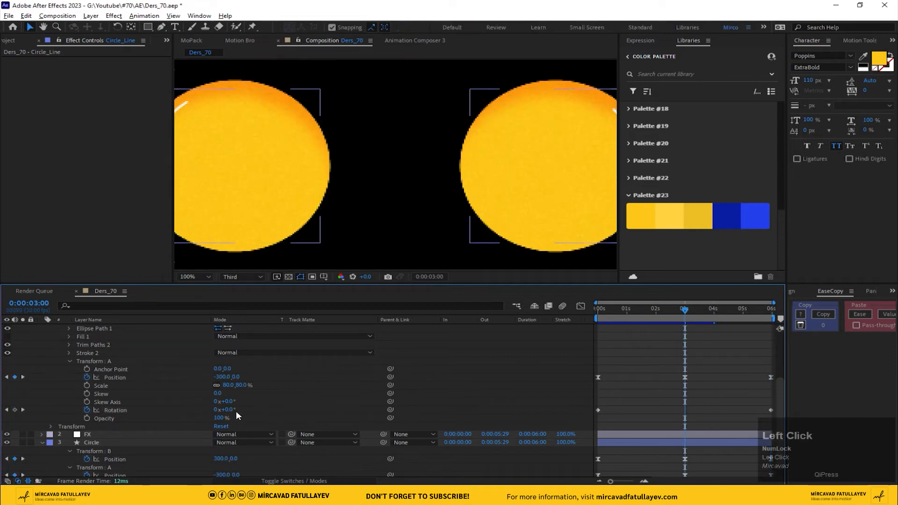
pyautogui.moveTo(233, 411); pyautogui.dragTo(248, 409)
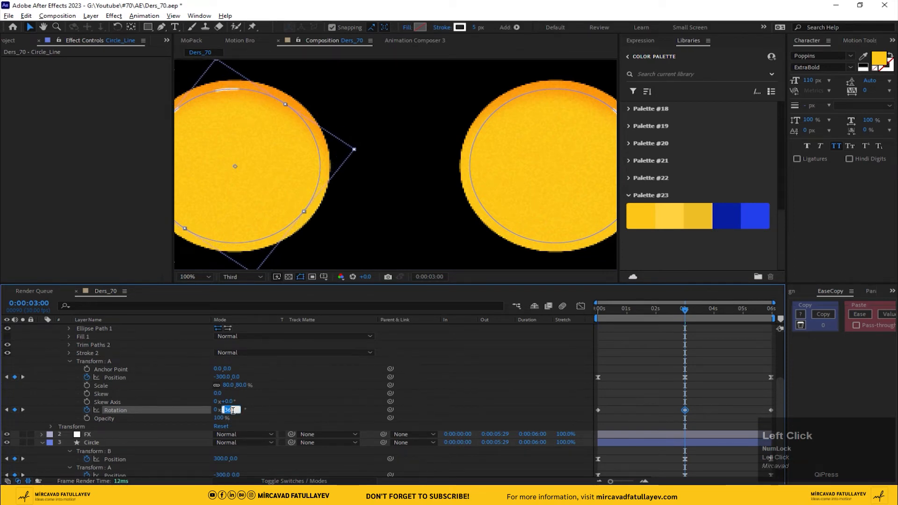
pyautogui.write('3')
pyautogui.click(343, 422)
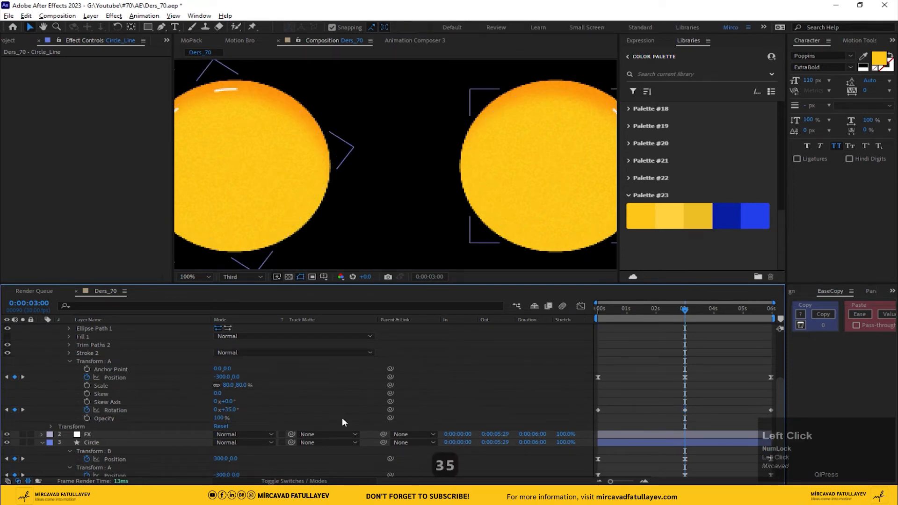
# Apply Easy Ease to all three Rotation keyframes of group A.
pyautogui.click(123, 409)
pyautogui.rightClick(124, 406)
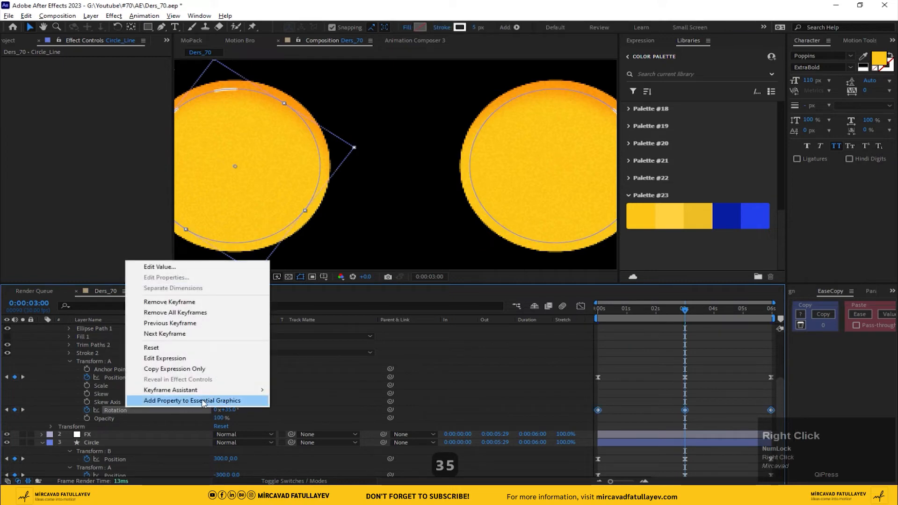
pyautogui.rightClick(600, 411)
pyautogui.rightClick(599, 411)
pyautogui.click(625, 404)
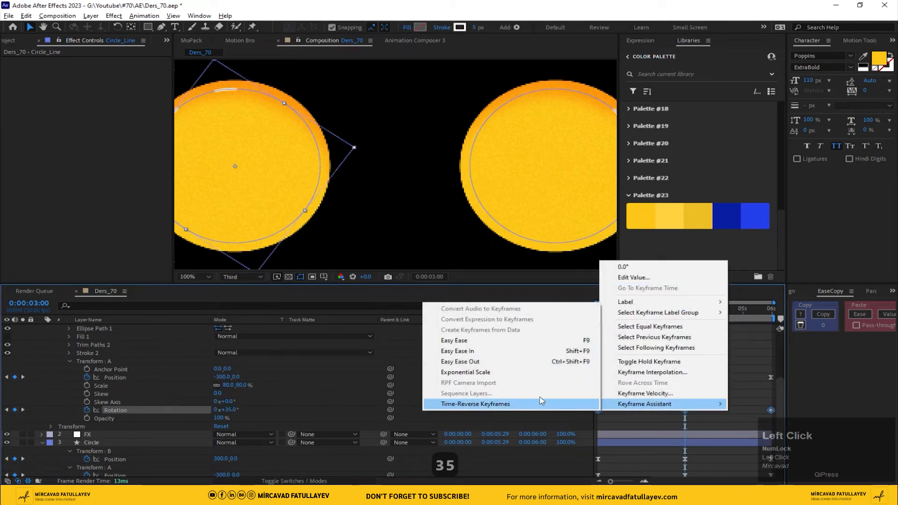
pyautogui.click(499, 346)
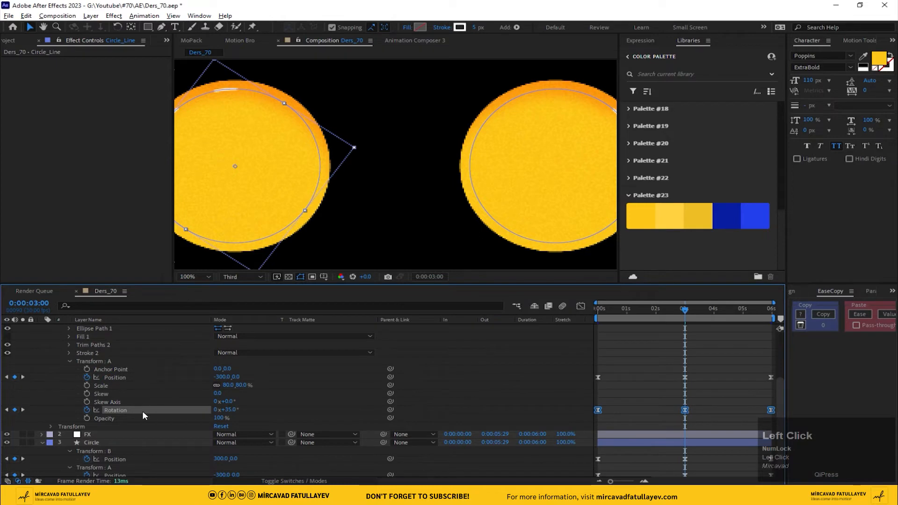
# Copy group A's Rotation keyframes and paste them onto group B's Rotation at 0:00:00:00.
pyautogui.hotkey('ctrl', 'c')
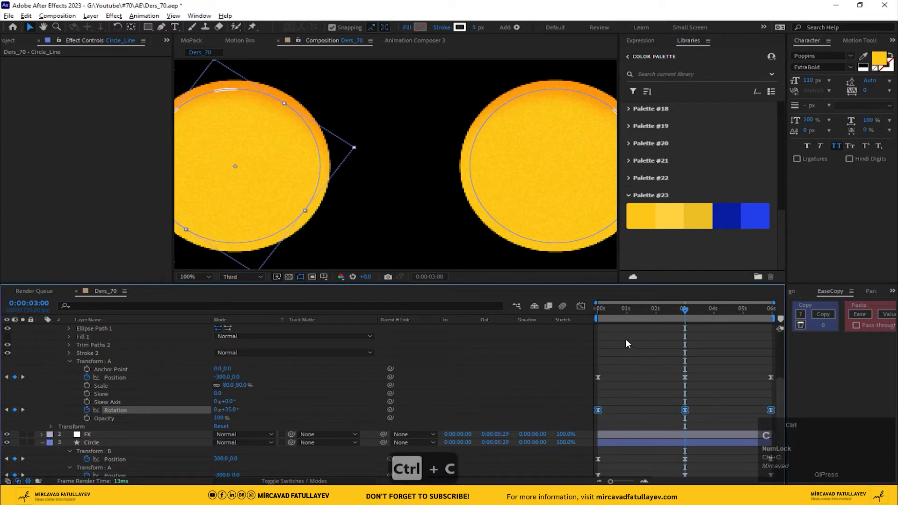
pyautogui.click(601, 319)
pyautogui.scroll(3, 119, 379)
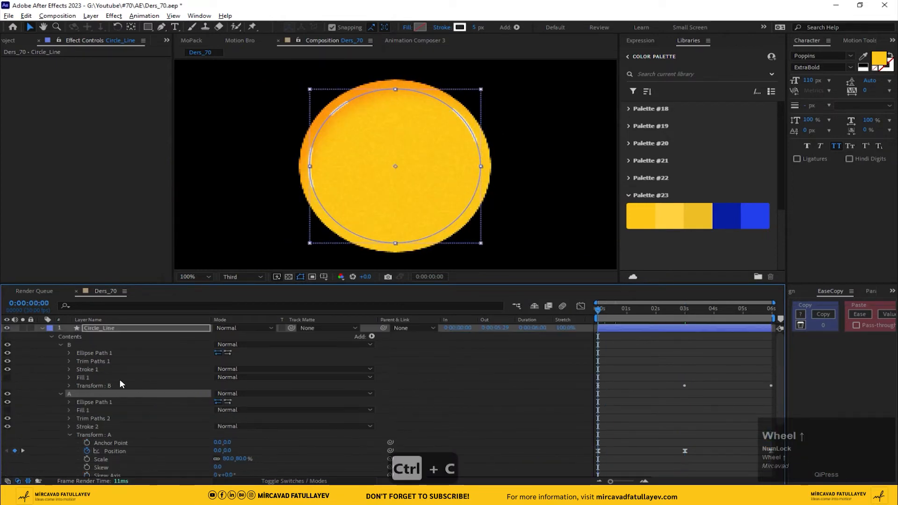
pyautogui.click(69, 386)
pyautogui.click(100, 434)
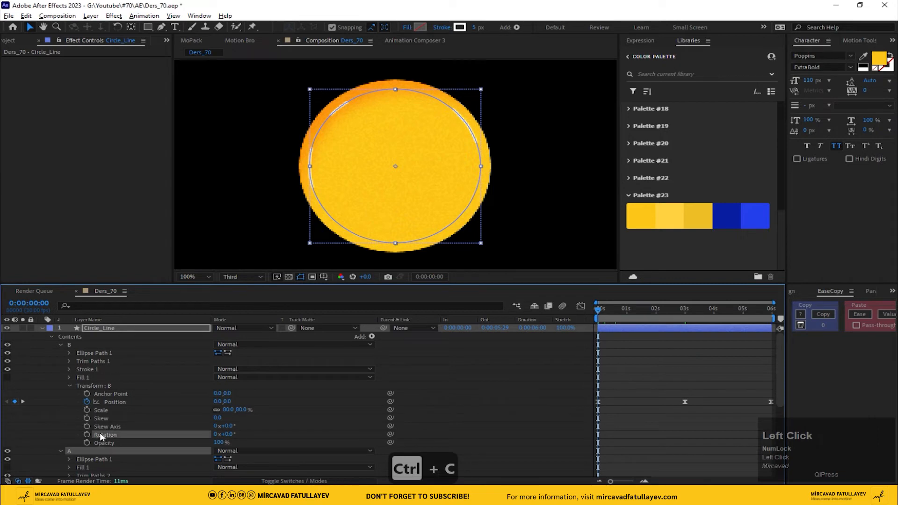
pyautogui.hotkey('ctrl', 'v')
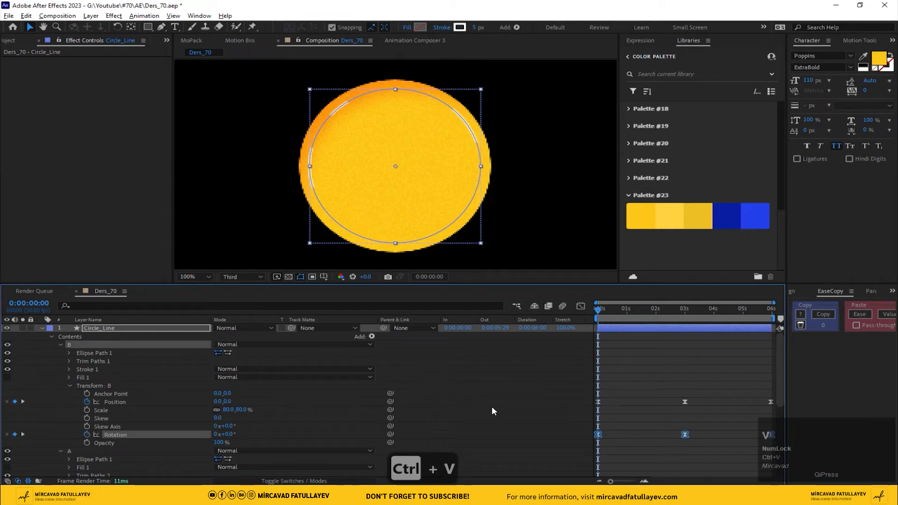
# Play the animation to check both groups' rotating highlights, with the composition view fitted up to 100%.
pyautogui.click(507, 413)
pyautogui.press('space')
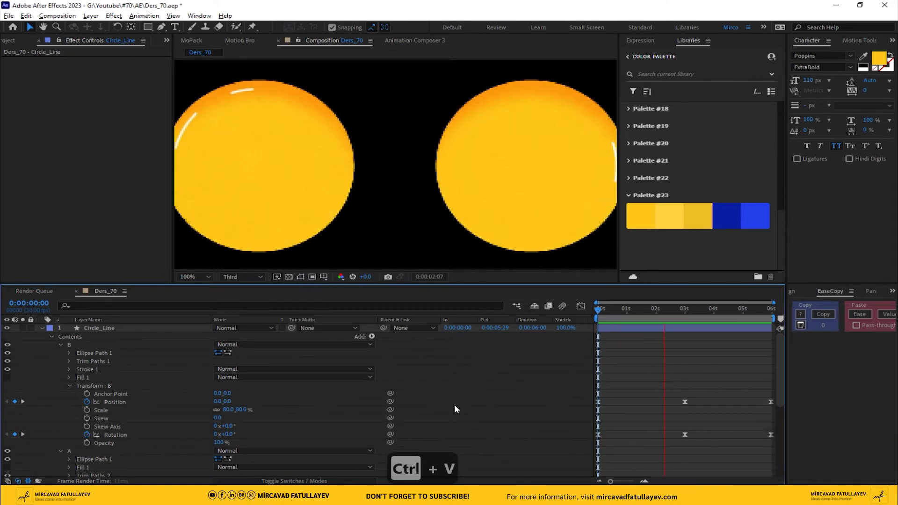
pyautogui.click(198, 277)
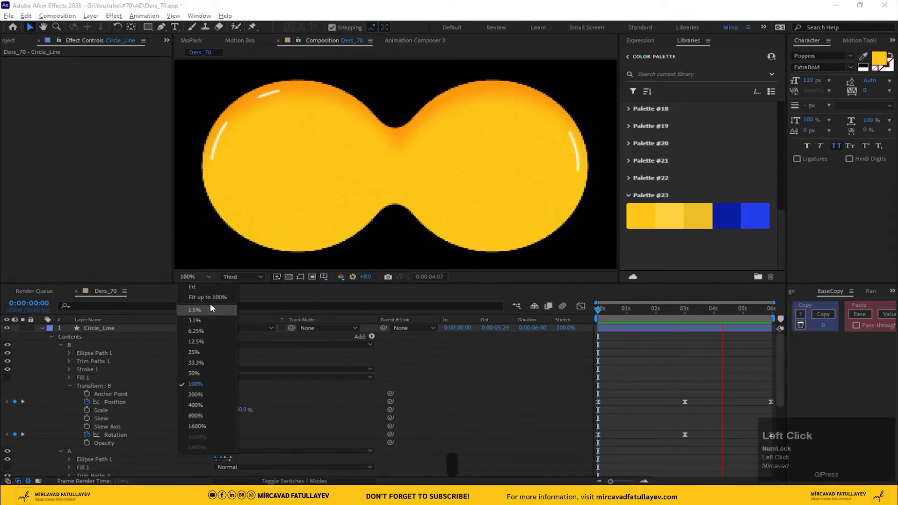
pyautogui.click(211, 302)
pyautogui.click(105, 354)
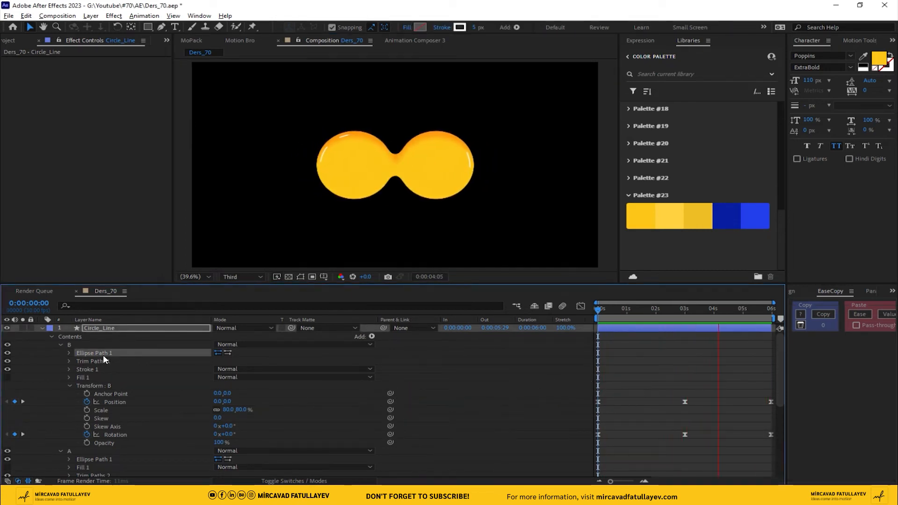
pyautogui.press('space')
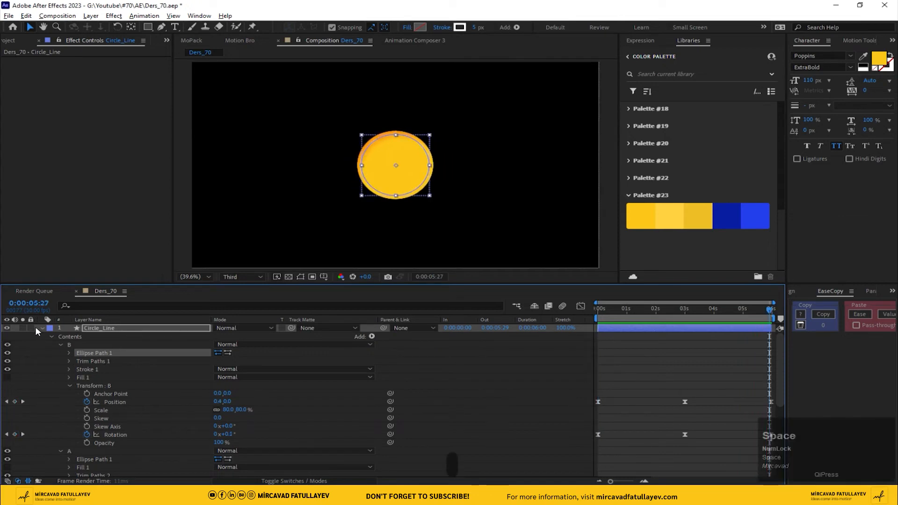
# Collapse the Circle_Line layer and inspect the highlight lines around 0:00:01:17.
pyautogui.click(40, 329)
pyautogui.click(40, 329)
pyautogui.moveTo(670, 313); pyautogui.dragTo(644, 328)
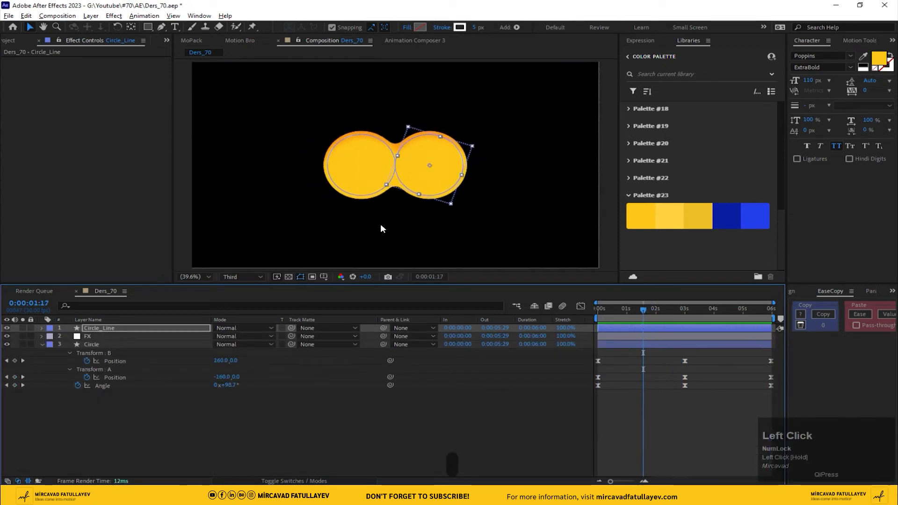
pyautogui.scroll(4, 366, 202)
pyautogui.scroll(-2, 366, 202)
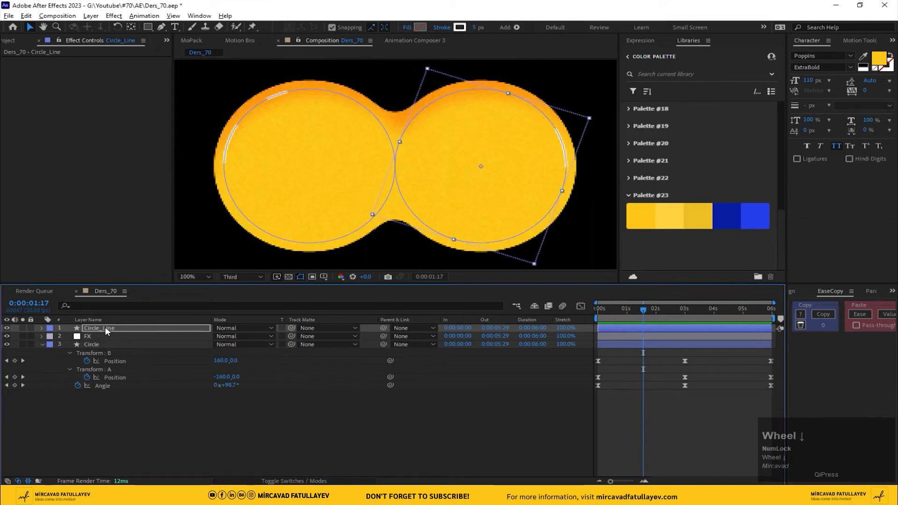
pyautogui.moveTo(104, 327)
pyautogui.mouseDown()
pyautogui.moveTo(103, 335)
pyautogui.moveTo(109, 325)
pyautogui.mouseUp()
pyautogui.press('space')
pyautogui.press('space')
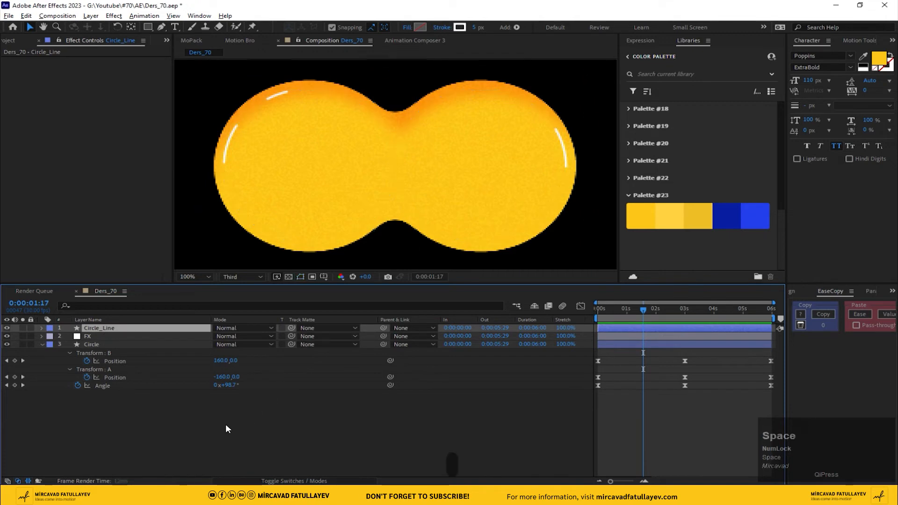
# Copy the Noise effect from the FX layer and paste it onto the Circle_Line layer.
pyautogui.click(104, 337)
pyautogui.click(97, 343)
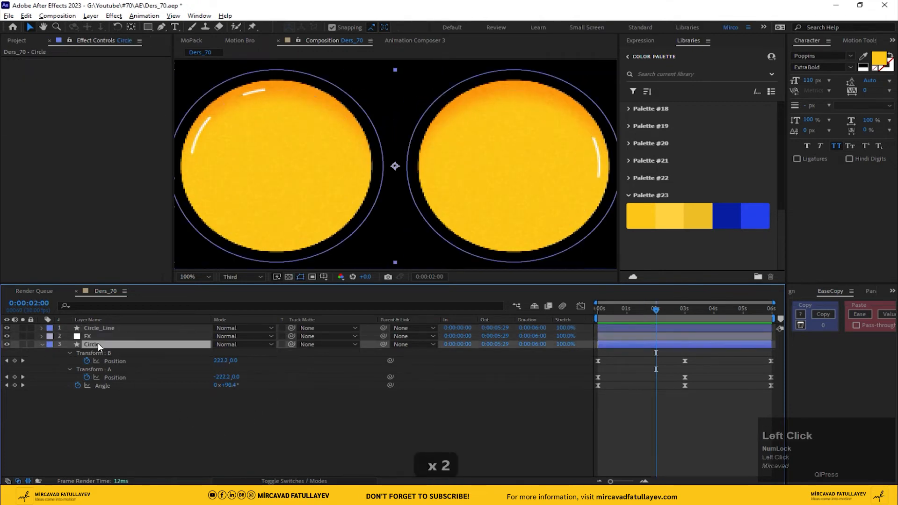
pyautogui.click(97, 336)
pyautogui.click(34, 110)
pyautogui.hotkey('ctrl', 'c')
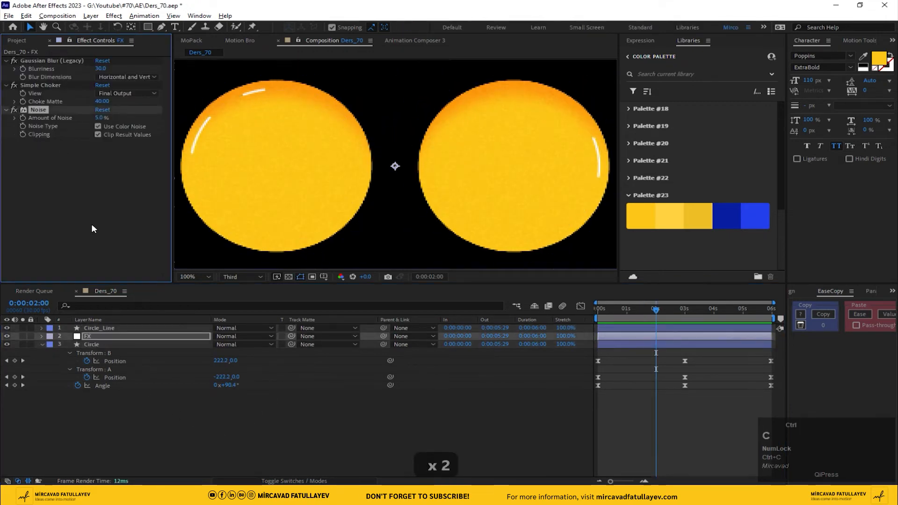
pyautogui.click(93, 327)
pyautogui.hotkey('ctrl', 'v')
pyautogui.click(238, 433)
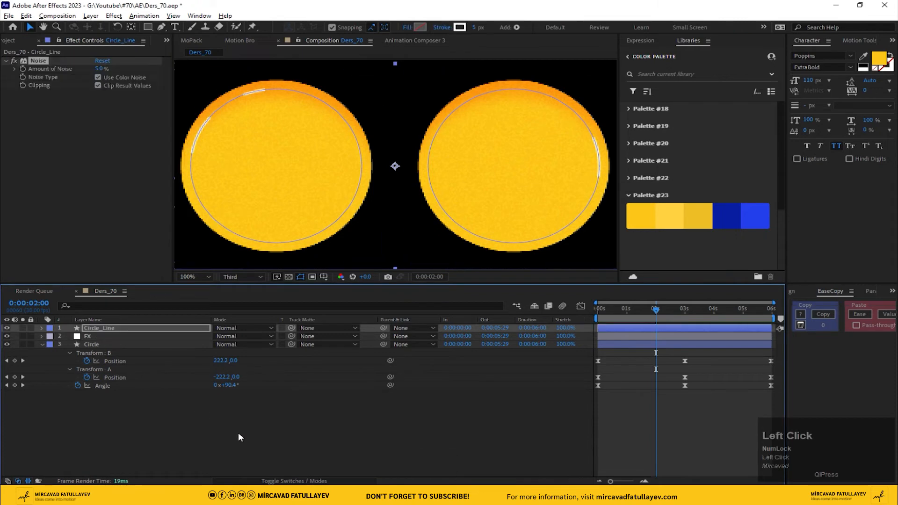
# Set the preview resolution to Full and examine the Noise effect on the left circle's highlight line.
pyautogui.hotkey('ctrl', 'c')
pyautogui.click(248, 277)
pyautogui.click(251, 305)
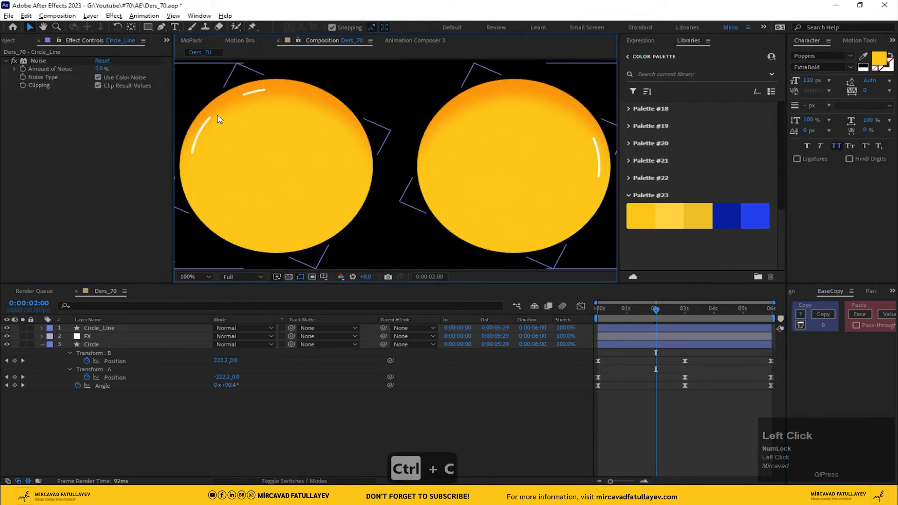
pyautogui.moveTo(217, 111); pyautogui.dragTo(299, 148)
pyautogui.scroll(1, 298, 147)
pyautogui.hotkey('ctrl', 'v')
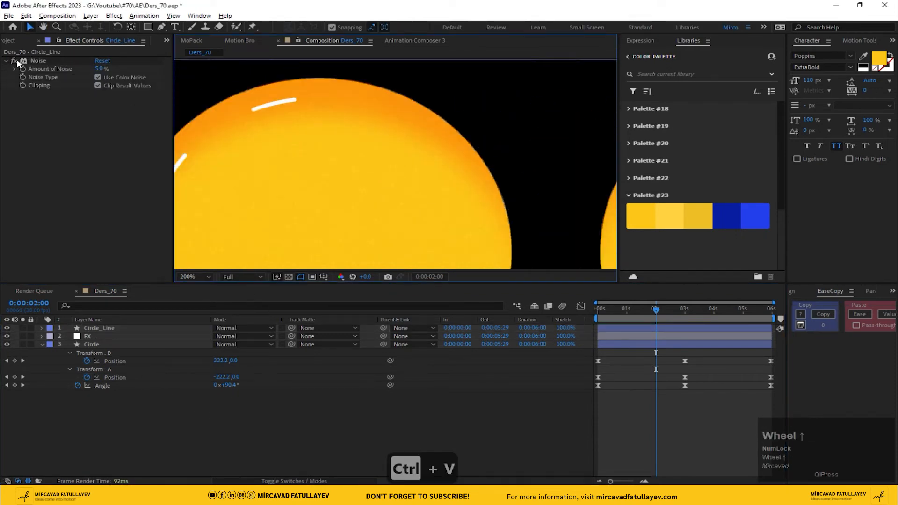
pyautogui.click(19, 63)
# Play the animation at Full resolution with the whole composition fitted in the view.
pyautogui.press('space')
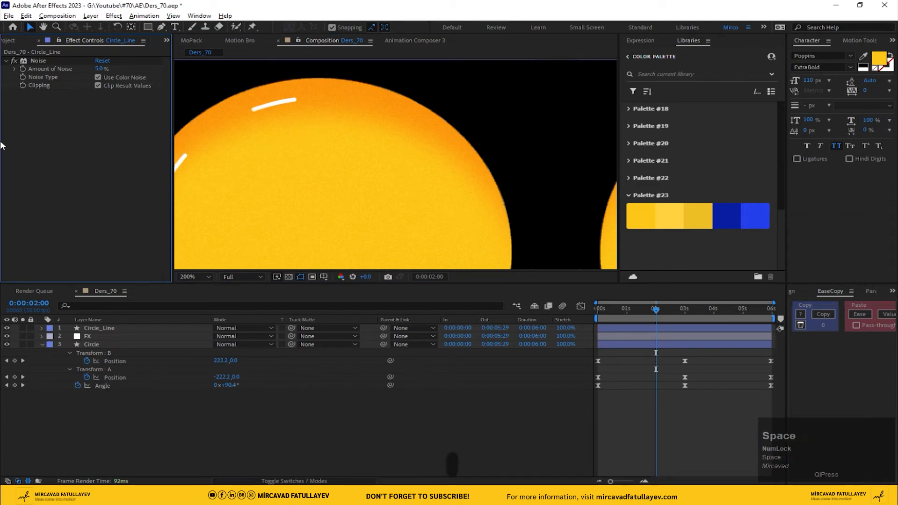
pyautogui.click(194, 276)
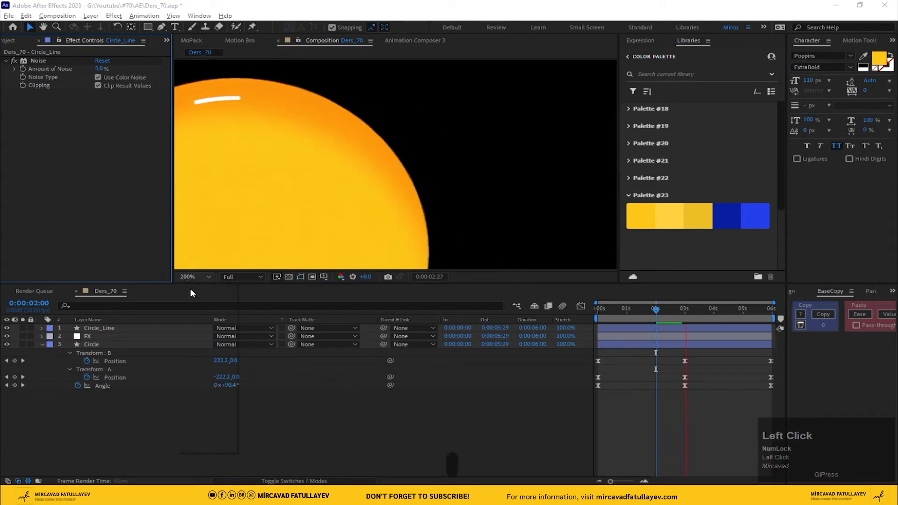
pyautogui.click(206, 295)
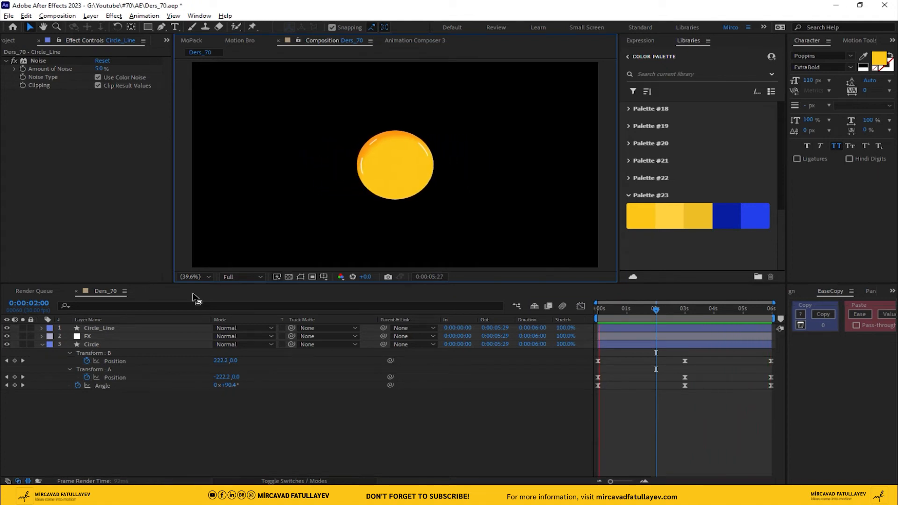
pyautogui.press('space')
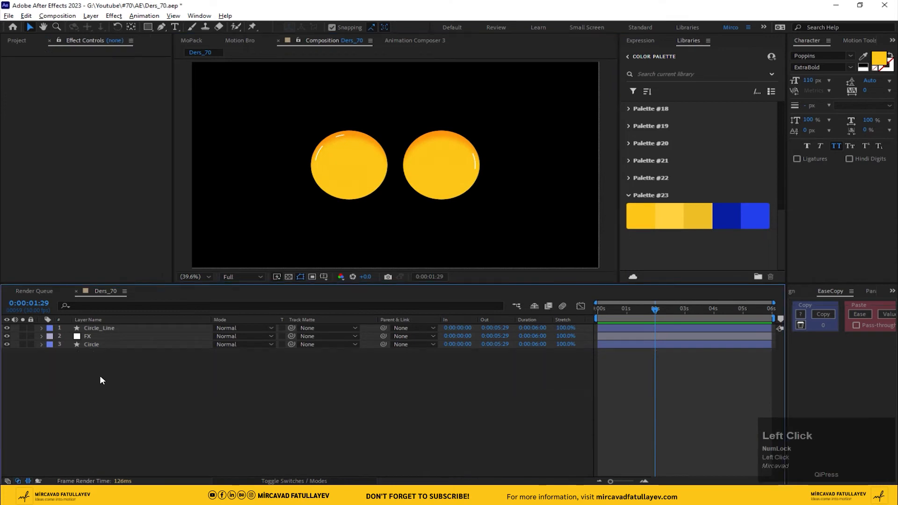
# Pre-compose the Circle, FX and Circle_Line layers into a new composition named Animation, moving all attributes into it.
pyautogui.click(100, 344)
pyautogui.keyDown('shift'); pyautogui.click(85, 337); pyautogui.keyUp('shift')
pyautogui.keyDown('shift'); pyautogui.click(104, 329); pyautogui.keyUp('shift')
pyautogui.rightClick(103, 329)
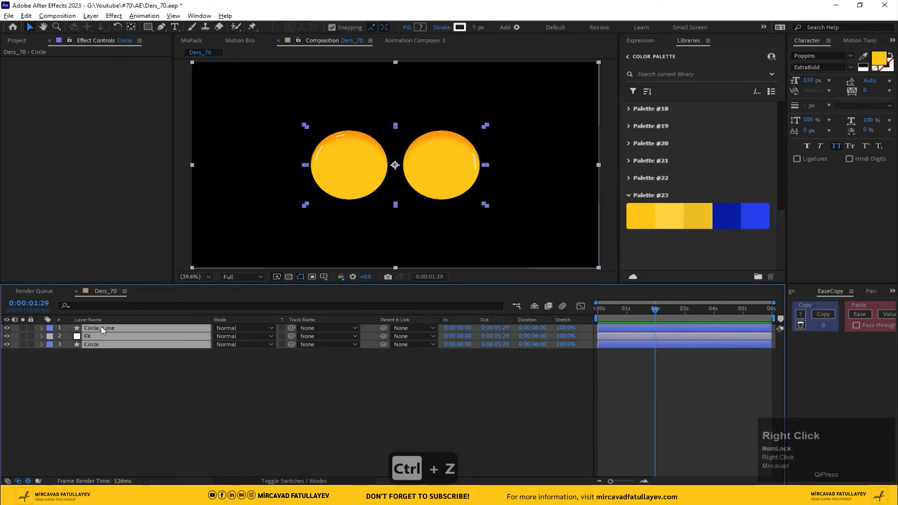
pyautogui.click(180, 261)
pyautogui.write('A')
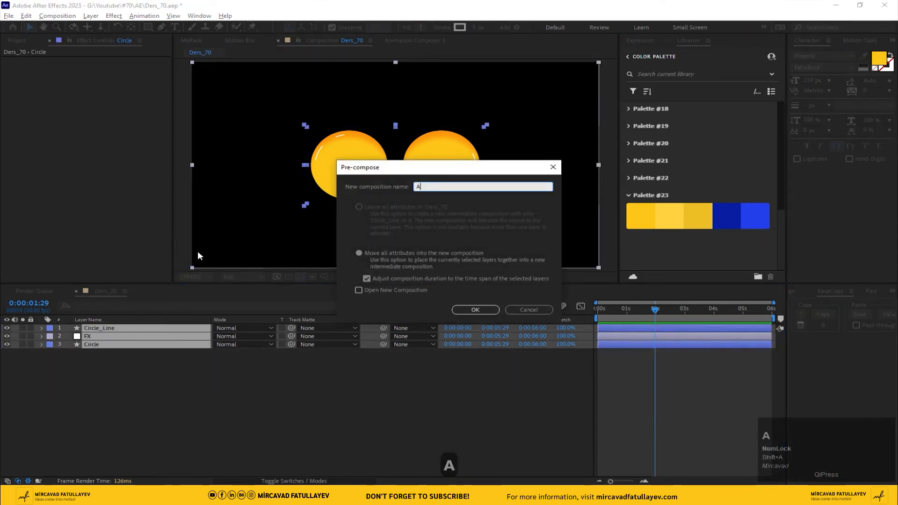
pyautogui.write('nima')
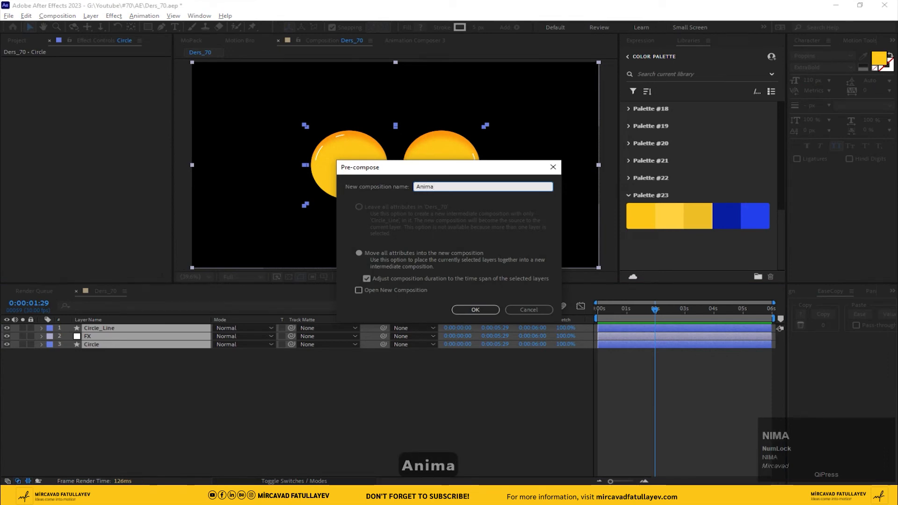
pyautogui.write('tiom')
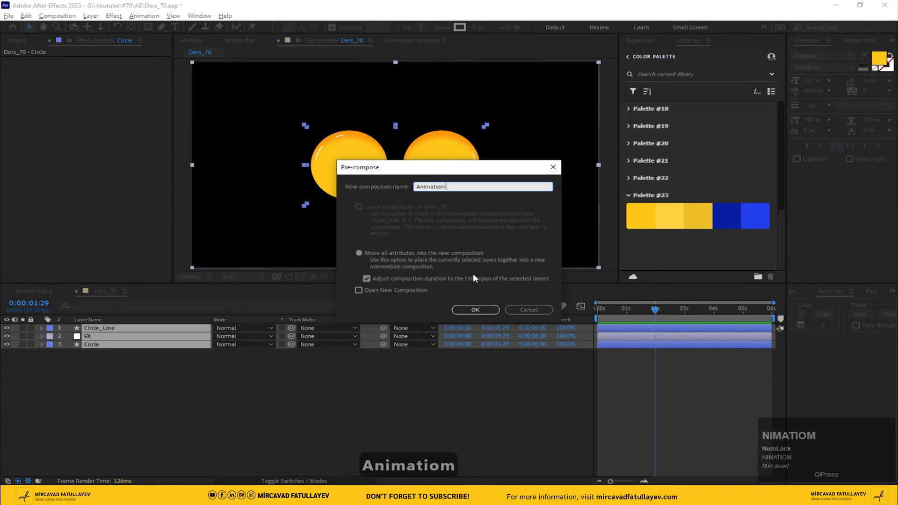
pyautogui.press('BackSpace')
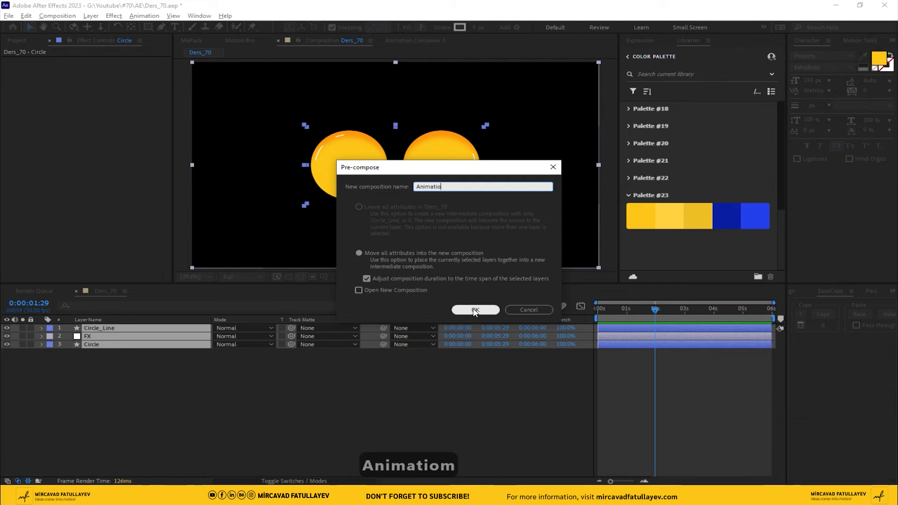
pyautogui.write('n')
pyautogui.click(478, 311)
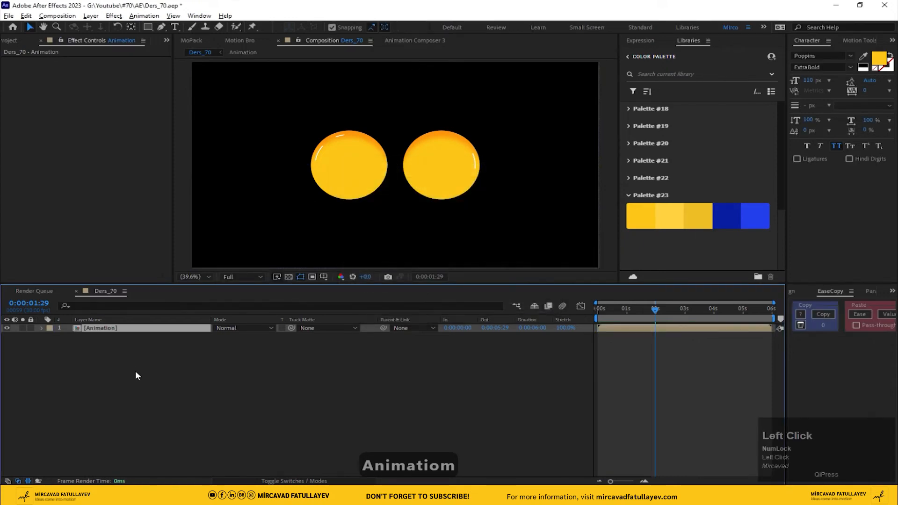
# Create a white 1920 × 1080 px solid named BG and place it below the Animation layer.
pyautogui.rightClick(135, 371)
pyautogui.click(223, 257)
pyautogui.click(324, 276)
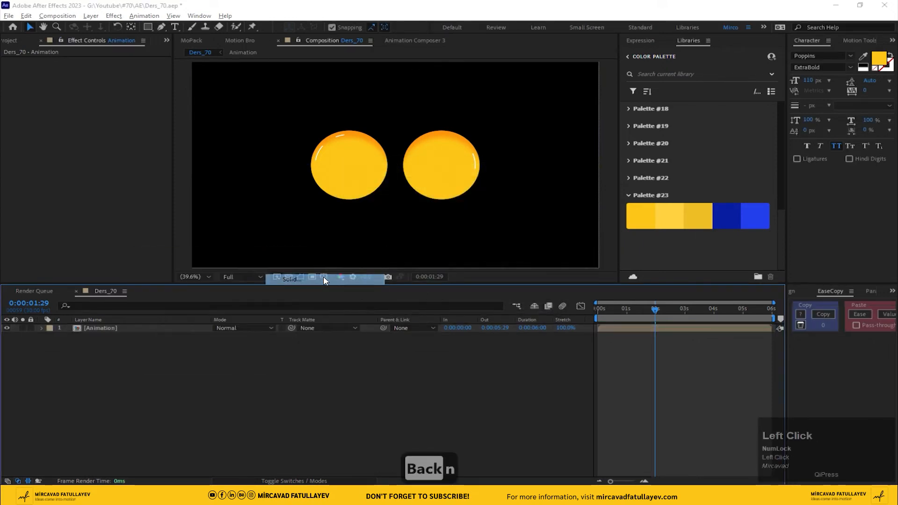
pyautogui.write('BG')
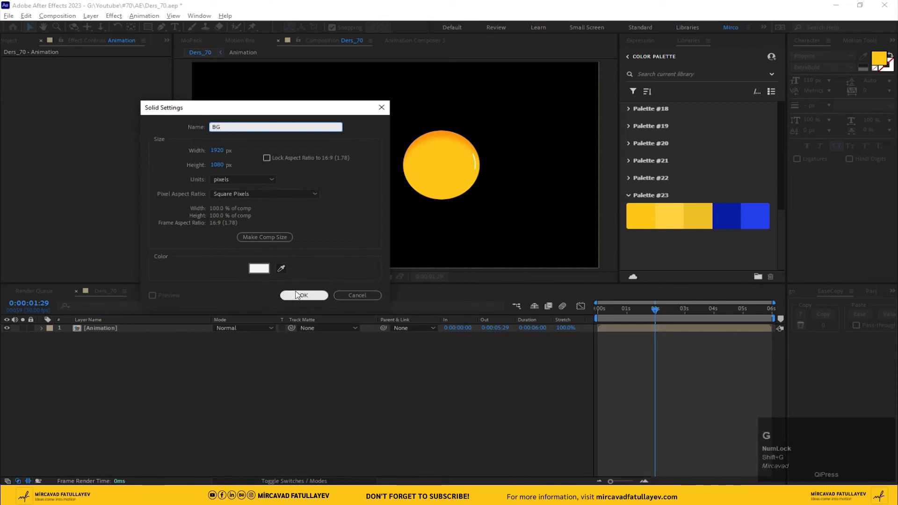
pyautogui.click(304, 295)
pyautogui.moveTo(89, 327); pyautogui.dragTo(108, 358)
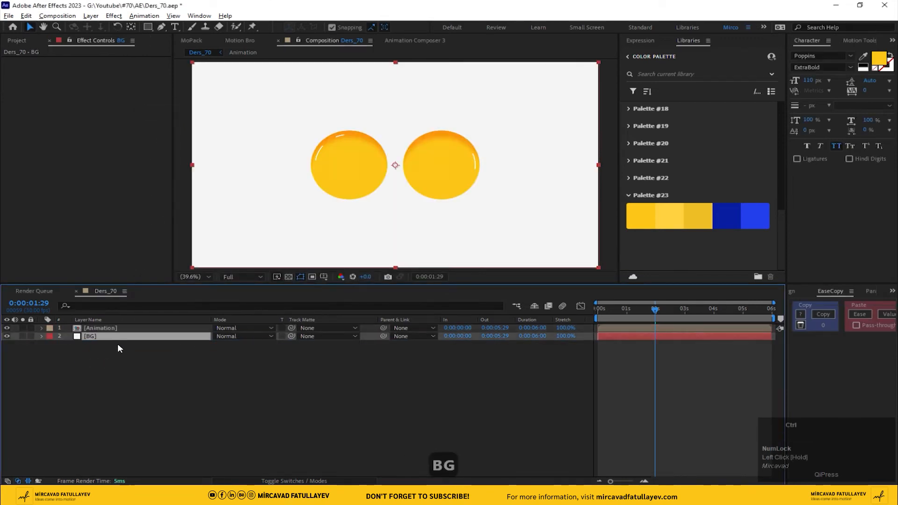
# Apply a Fill effect to the BG solid and colour it with the dark blue from Palette #23.
pyautogui.hotkey('ctrl', 'space')
pyautogui.write('fil')
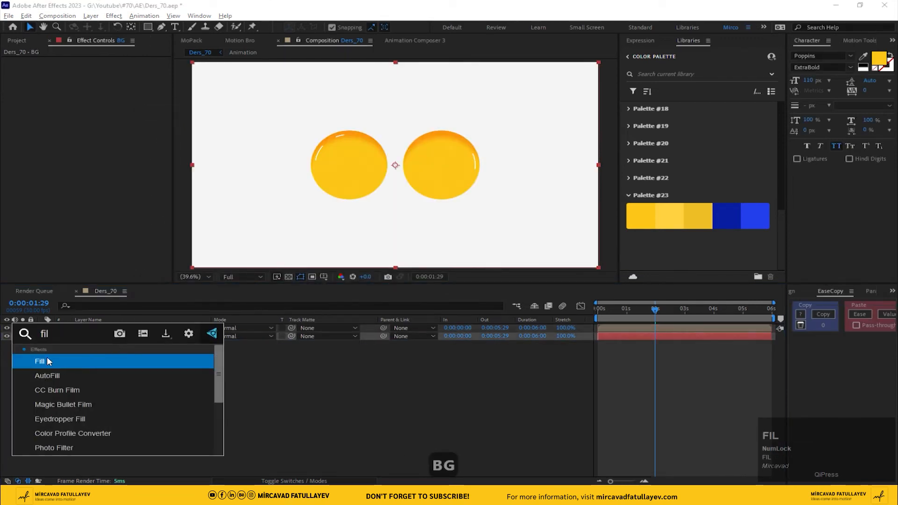
pyautogui.click(46, 361)
pyautogui.click(114, 85)
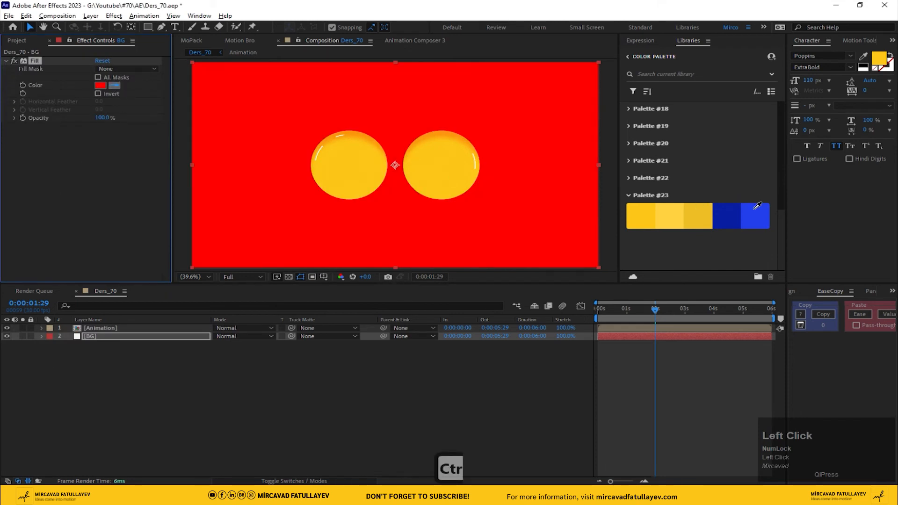
pyautogui.click(737, 215)
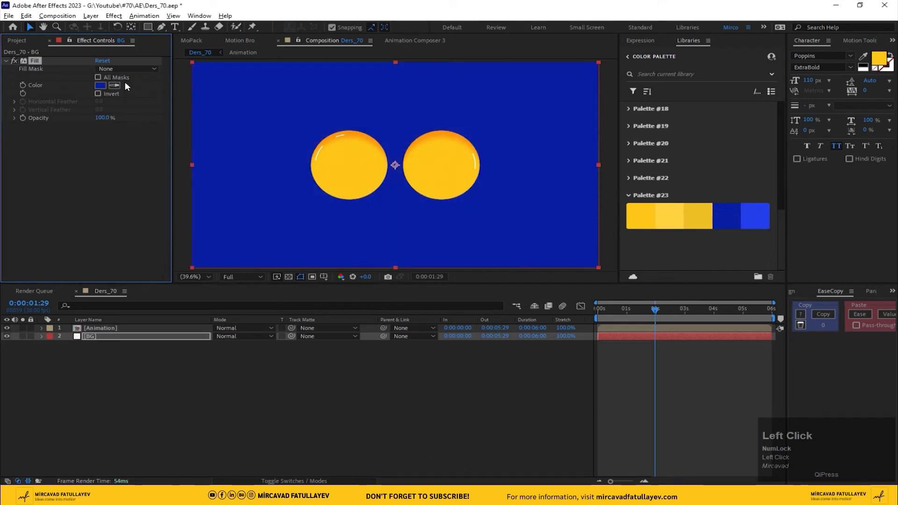
pyautogui.click(762, 213)
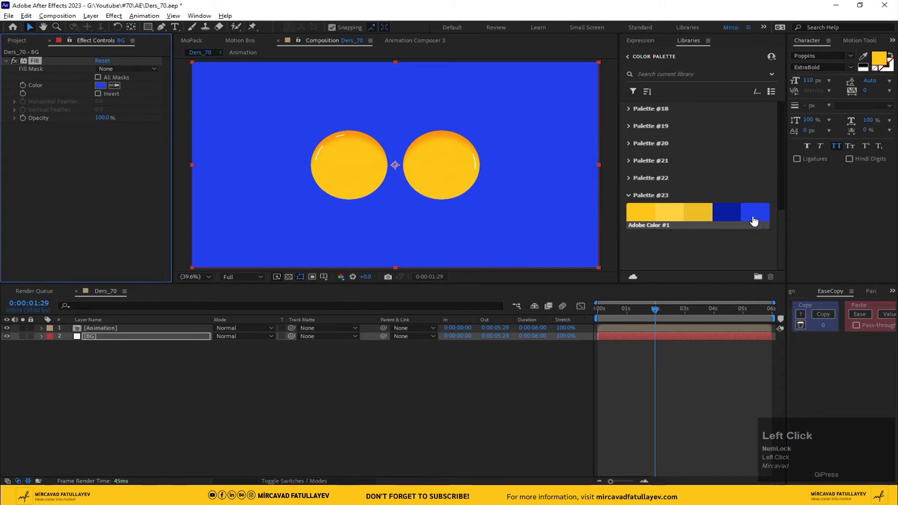
pyautogui.click(732, 212)
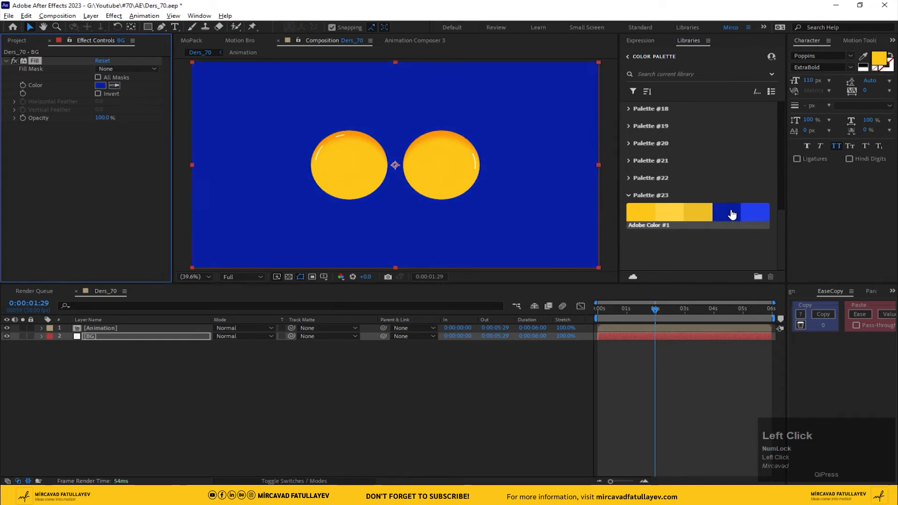
# Duplicate the Animation layer and rename the lower copy Animation_Shadow.
pyautogui.click(106, 328)
pyautogui.hotkey('ctrl', 'd')
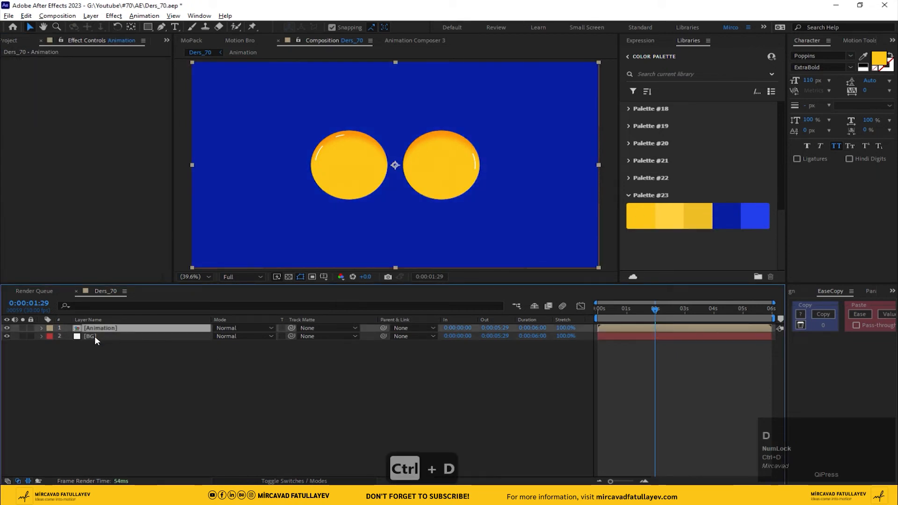
pyautogui.click(104, 335)
pyautogui.press('Return')
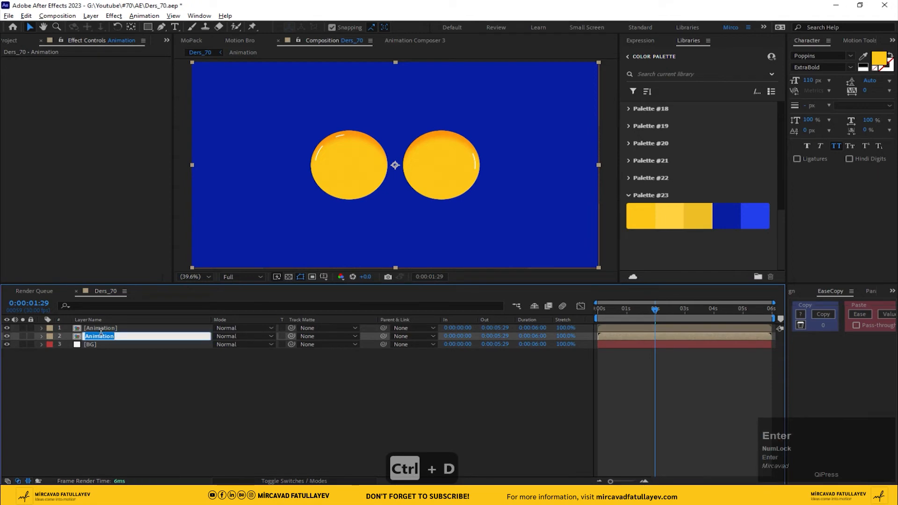
pyautogui.press('Right')
pyautogui.write('_Shad')
pyautogui.press('Return')
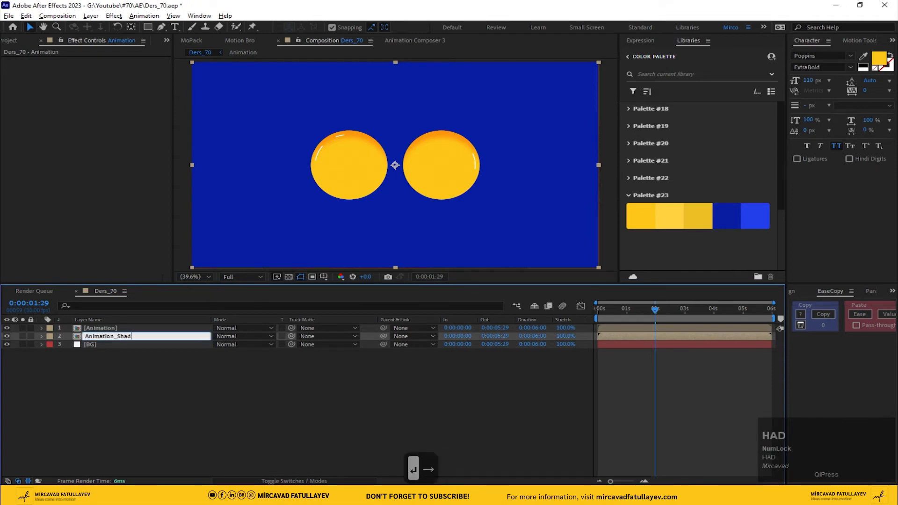
pyautogui.write('ow')
pyautogui.press('Return')
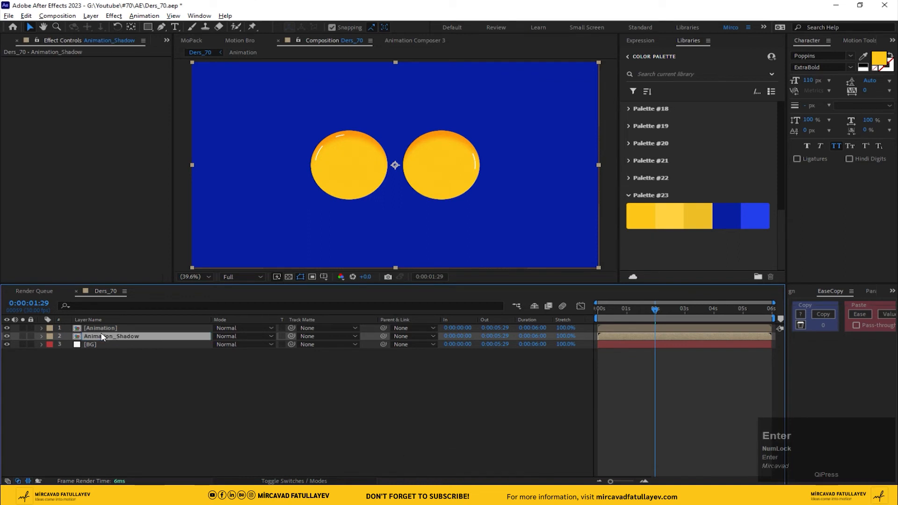
# Apply a Fill effect to Animation_Shadow using Palette #23's bright blue (243FED), with the Animation layer above it hidden.
pyautogui.hotkey('ctrl', 'space')
pyautogui.write('fil')
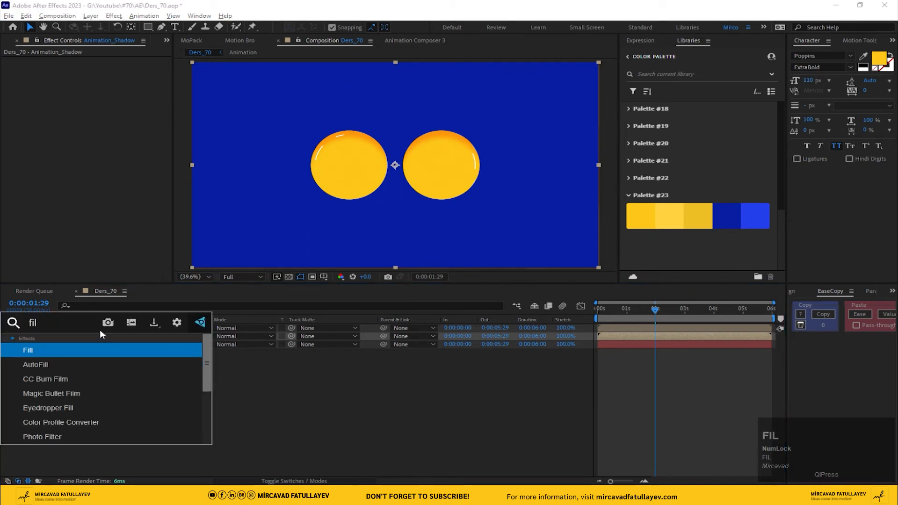
pyautogui.click(88, 351)
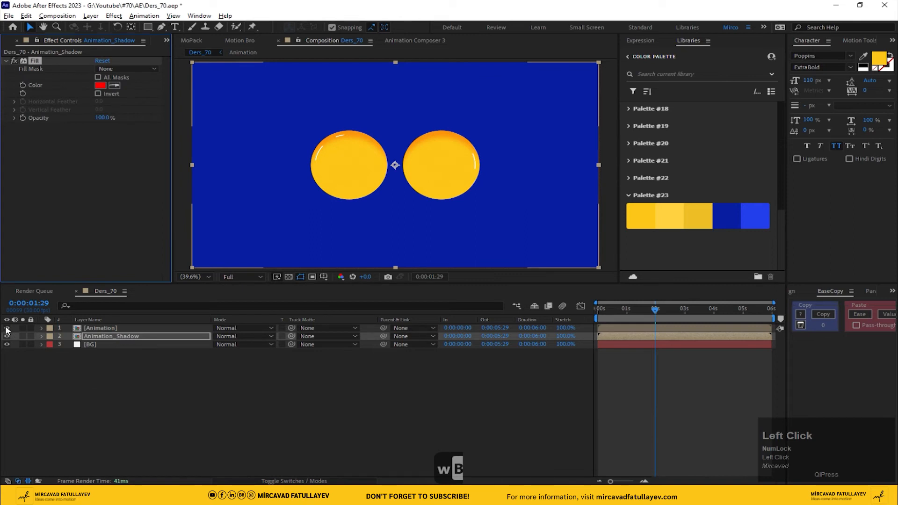
pyautogui.click(100, 85)
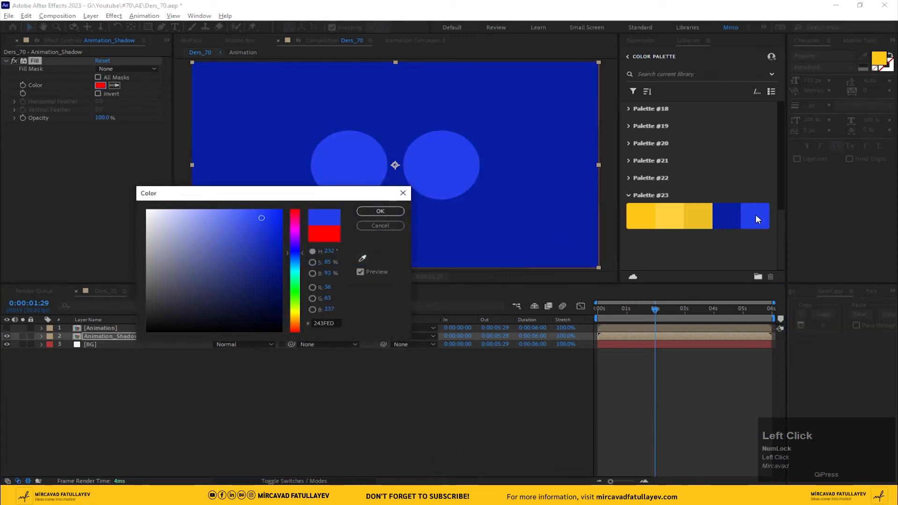
pyautogui.click(380, 212)
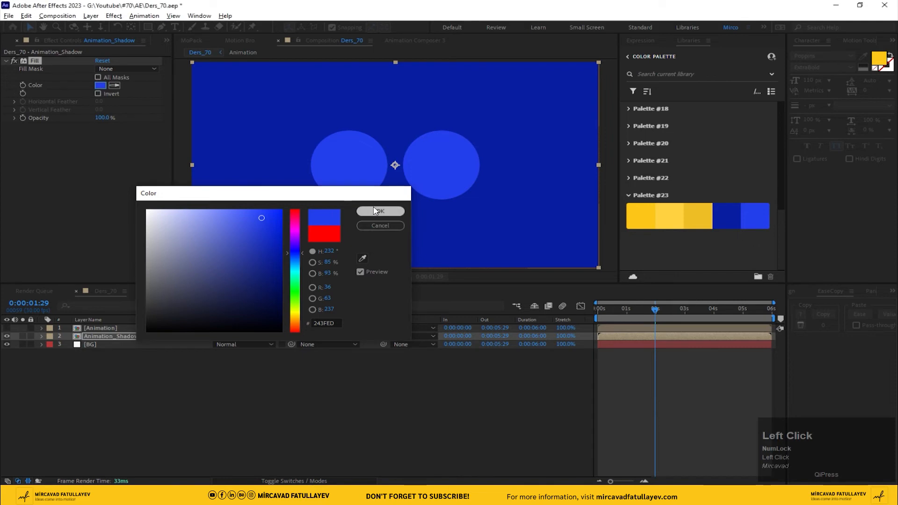
# Apply CC Radial Fast Blur to Animation_Shadow and place its center at the composition's upper-left corner (-2.5, -5.0).
pyautogui.click(94, 344)
pyautogui.click(103, 337)
pyautogui.hotkey('ctrl', 'space')
pyautogui.write('fas')
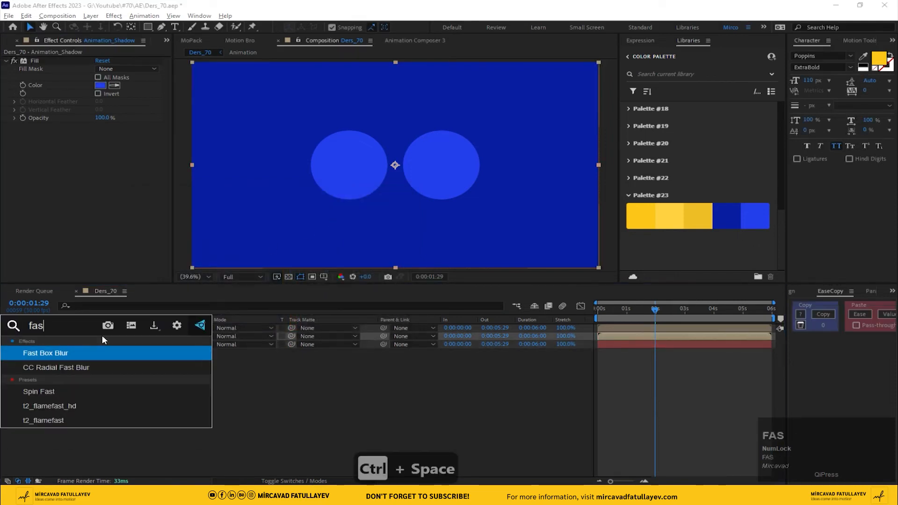
pyautogui.click(75, 369)
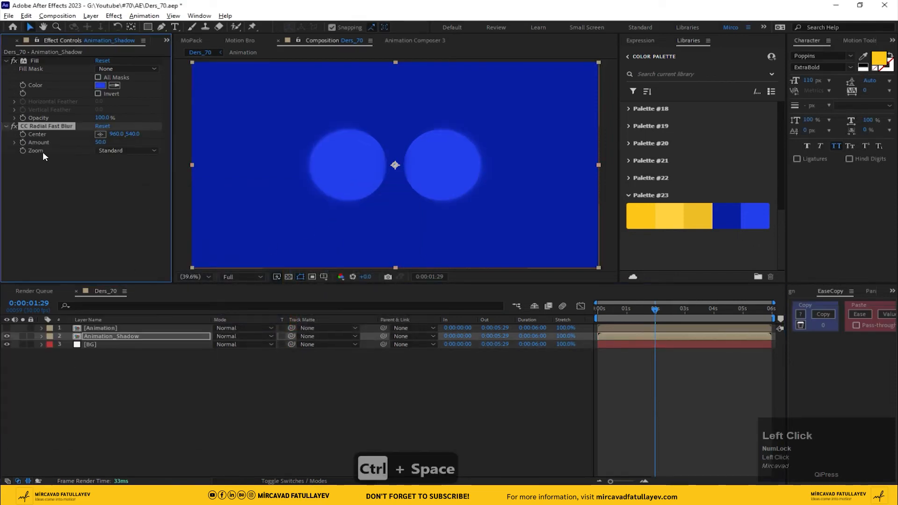
pyautogui.click(101, 135)
pyautogui.click(192, 62)
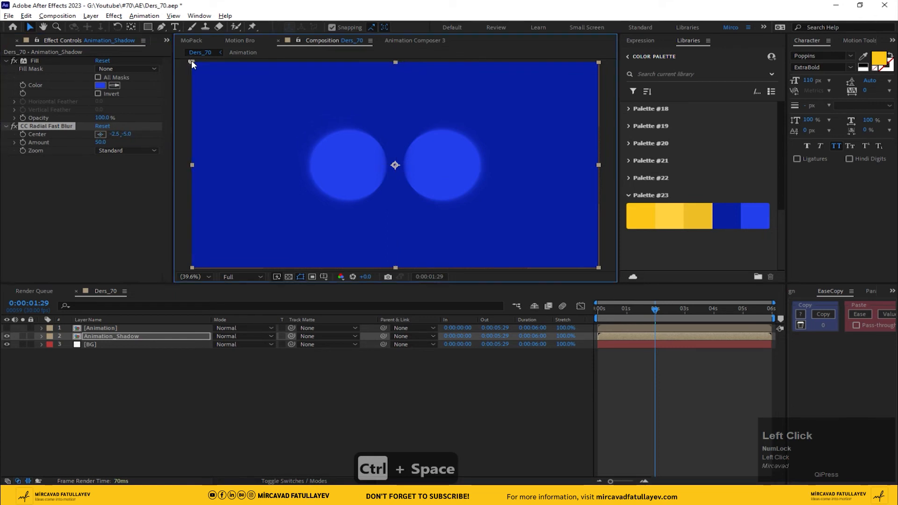
# Set the CC Radial Fast Blur's Zoom to Brightest and its Amount to 93.
pyautogui.click(112, 151)
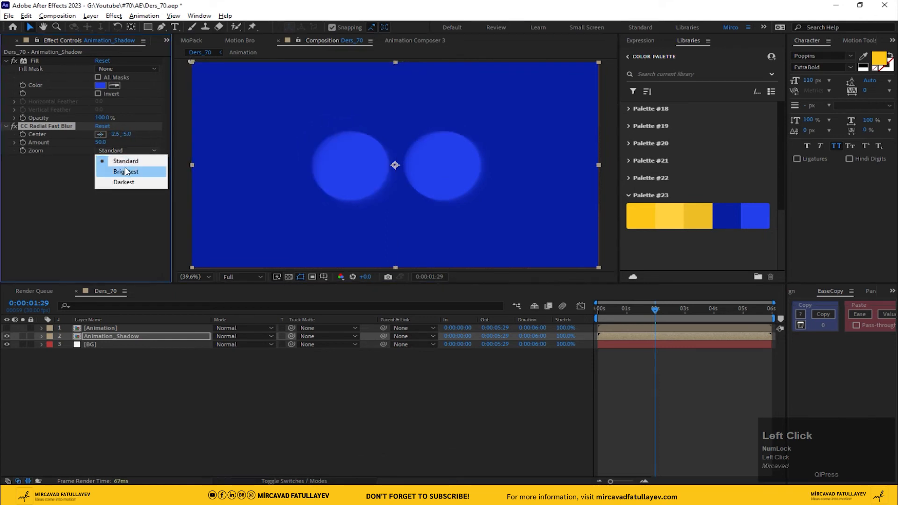
pyautogui.click(125, 171)
pyautogui.moveTo(111, 144); pyautogui.dragTo(127, 143)
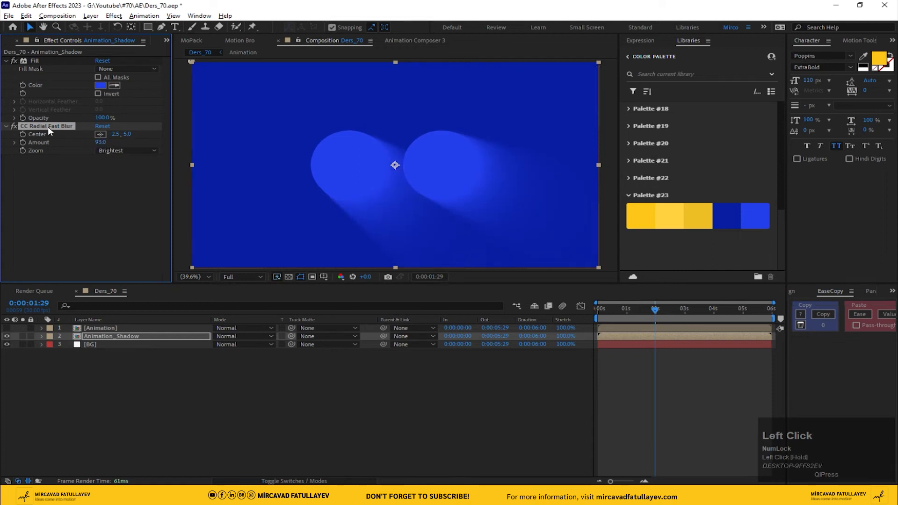
# Reorder Animation_Shadow's effects so CC Radial Fast Blur sits above Fill, and make the Animation layer visible again.
pyautogui.moveTo(47, 126); pyautogui.dragTo(60, 57)
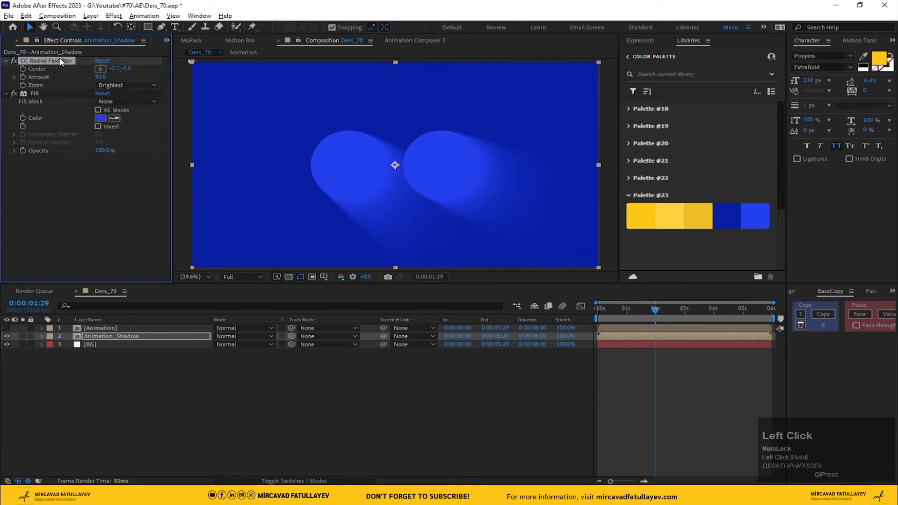
pyautogui.click(6, 94)
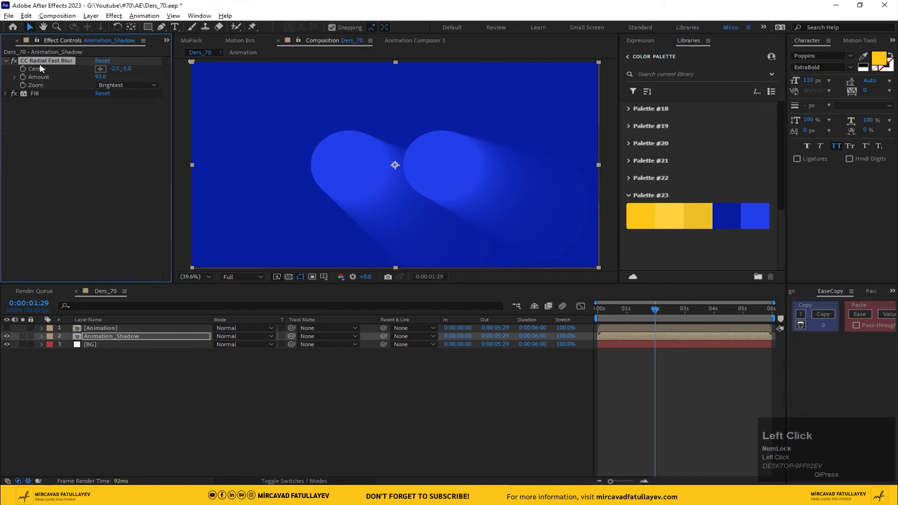
pyautogui.moveTo(40, 62); pyautogui.dragTo(42, 128)
pyautogui.moveTo(41, 71); pyautogui.dragTo(42, 57)
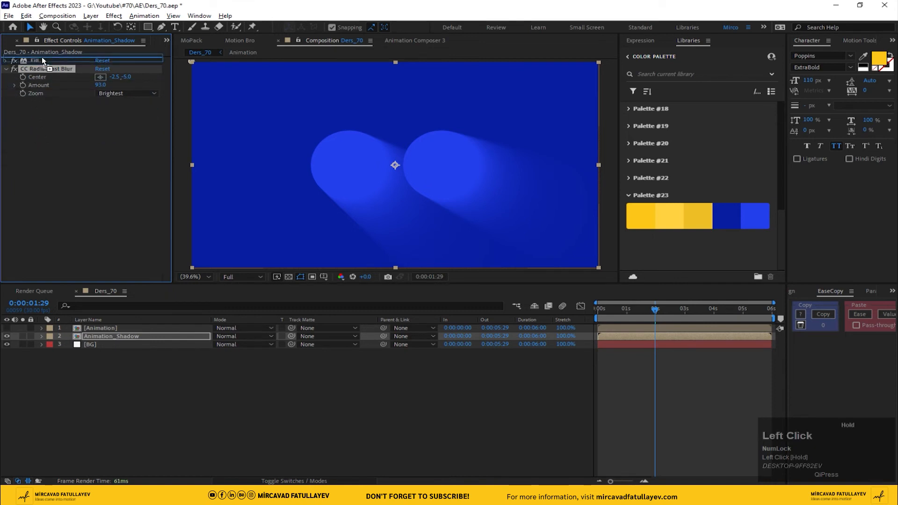
pyautogui.click(127, 363)
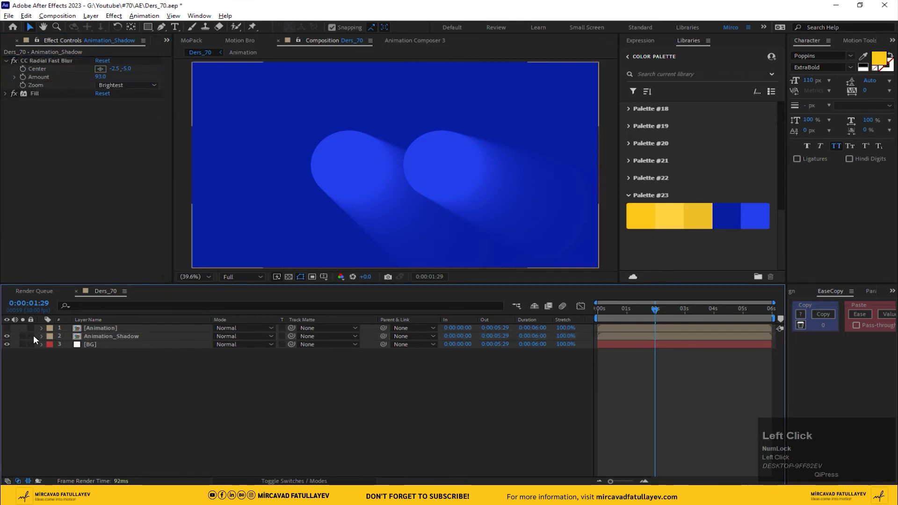
pyautogui.click(6, 329)
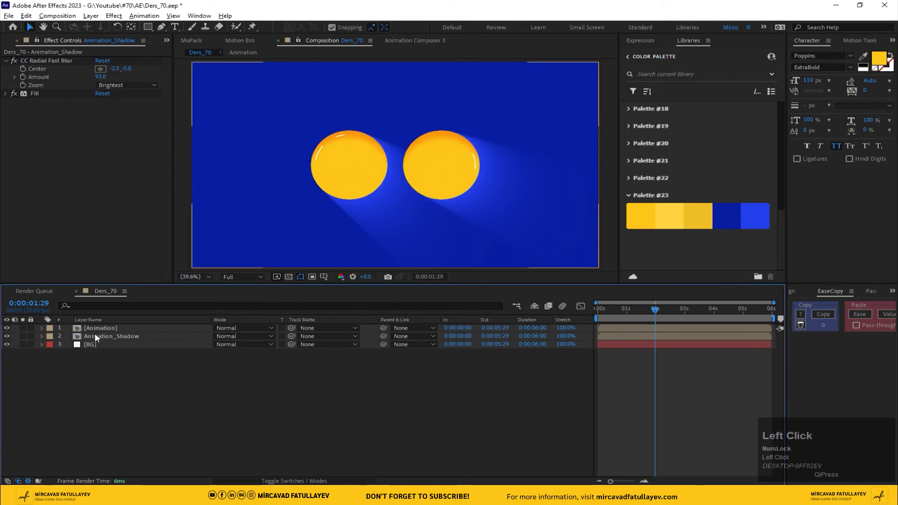
# Scrub to 0:00:01:23 to check the shadow under the merging circles, and expand the Fill effect's settings.
pyautogui.click(52, 96)
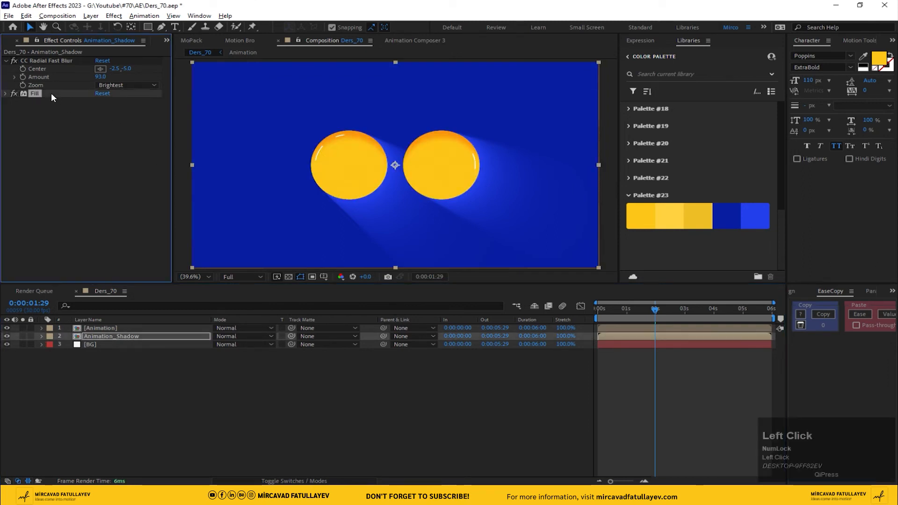
pyautogui.moveTo(651, 311); pyautogui.dragTo(649, 315)
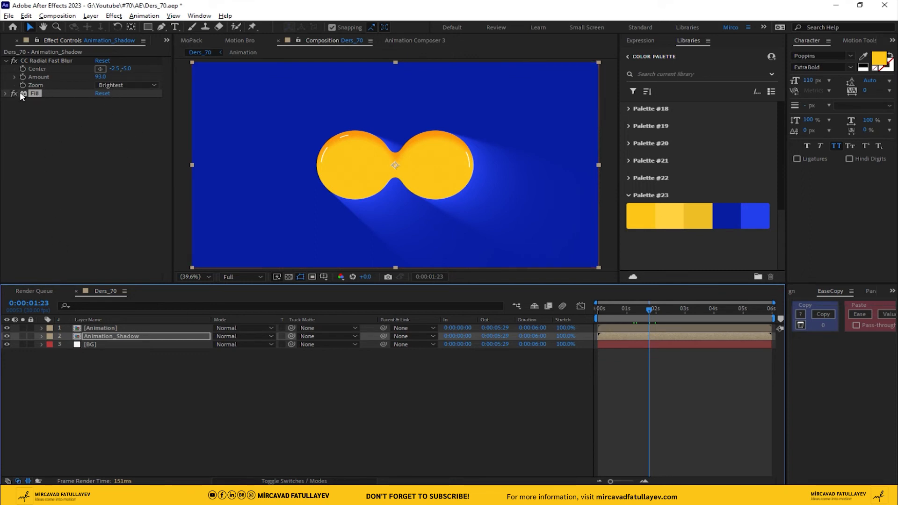
pyautogui.click(6, 94)
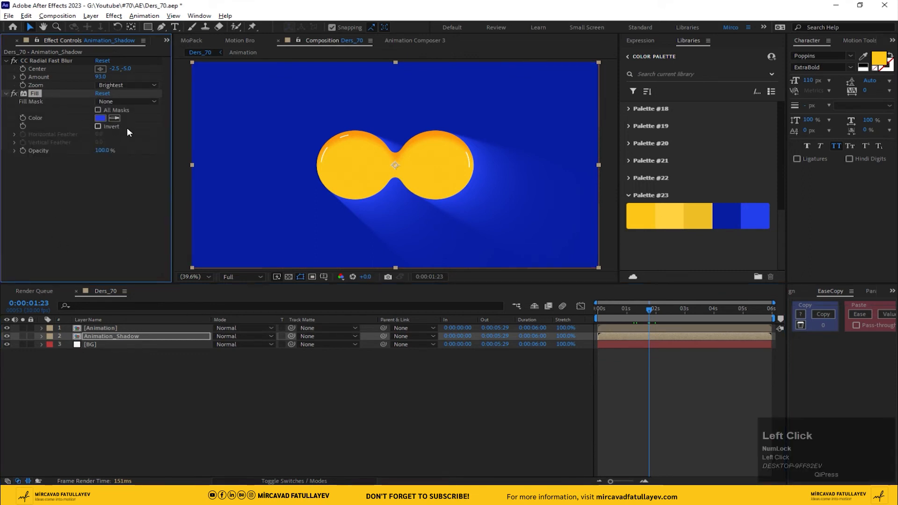
pyautogui.press('Escape')
pyautogui.click(100, 118)
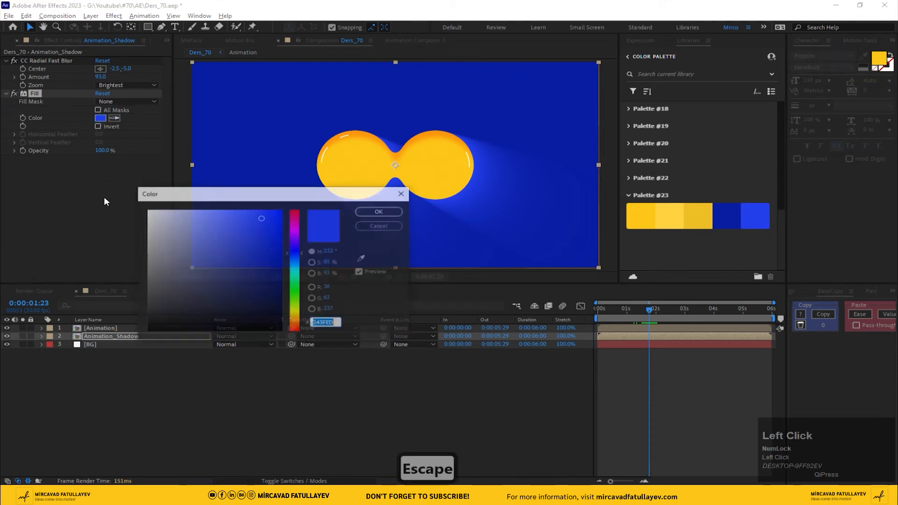
pyautogui.moveTo(169, 313)
pyautogui.mouseDown()
pyautogui.moveTo(119, 328)
pyautogui.moveTo(130, 318)
pyautogui.mouseUp()
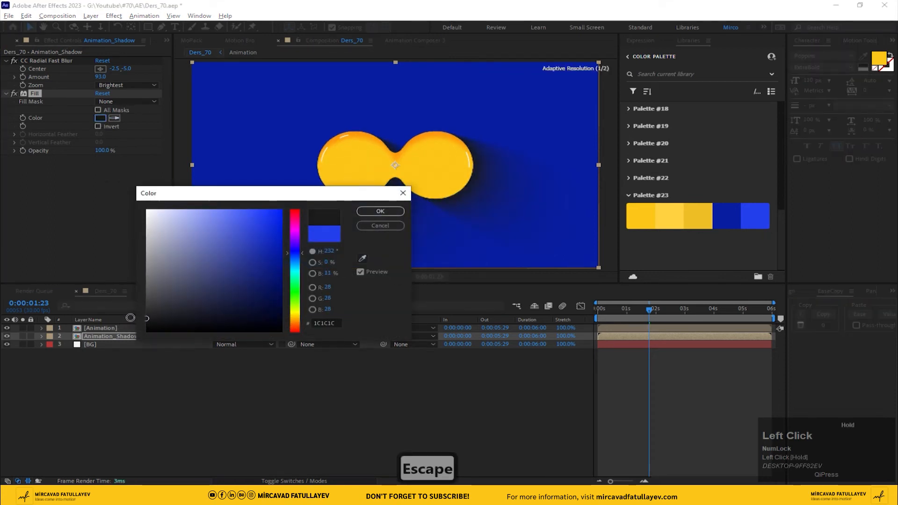
pyautogui.click(382, 225)
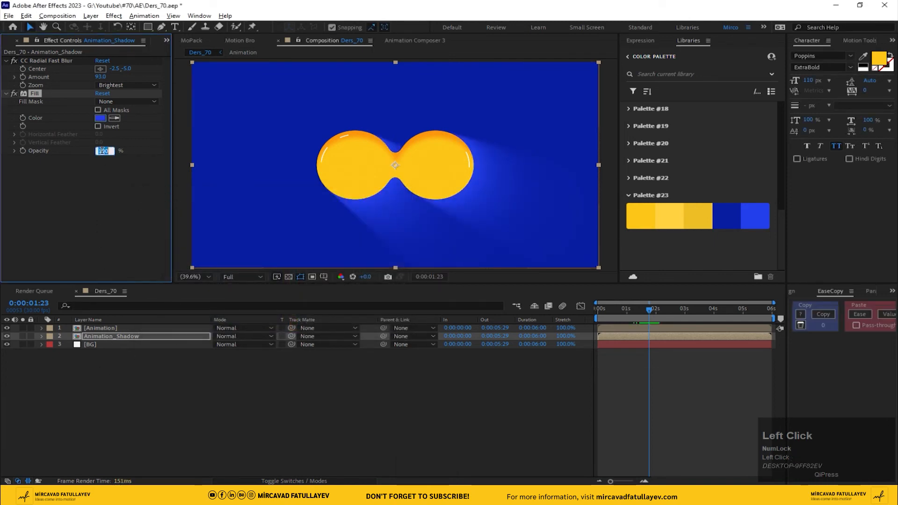
# Set the Animation_Shadow Fill's opacity to 30% and its colour to near-black, and preview the animation.
pyautogui.write('30')
pyautogui.press('Return')
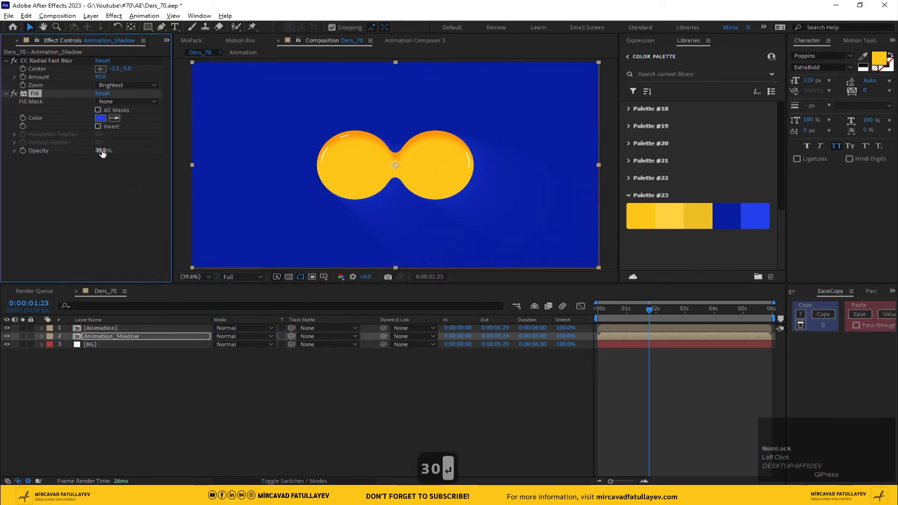
pyautogui.click(101, 120)
pyautogui.click(148, 331)
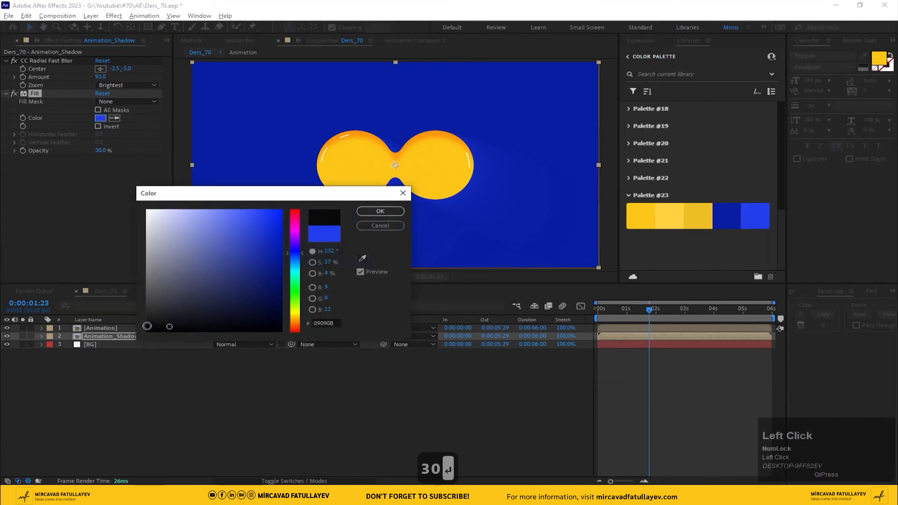
pyautogui.press('space')
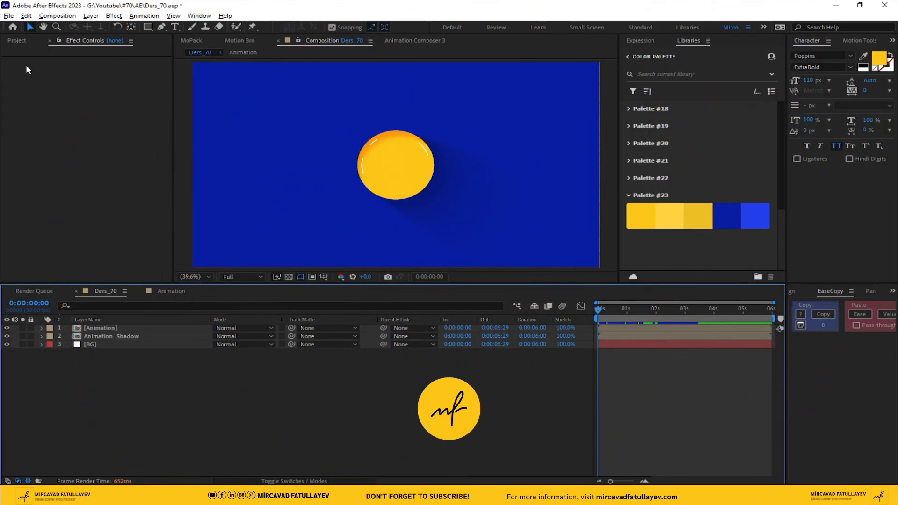
# Duplicate the Animation composition in the project and create a new composition from the duplicate.
pyautogui.click(20, 41)
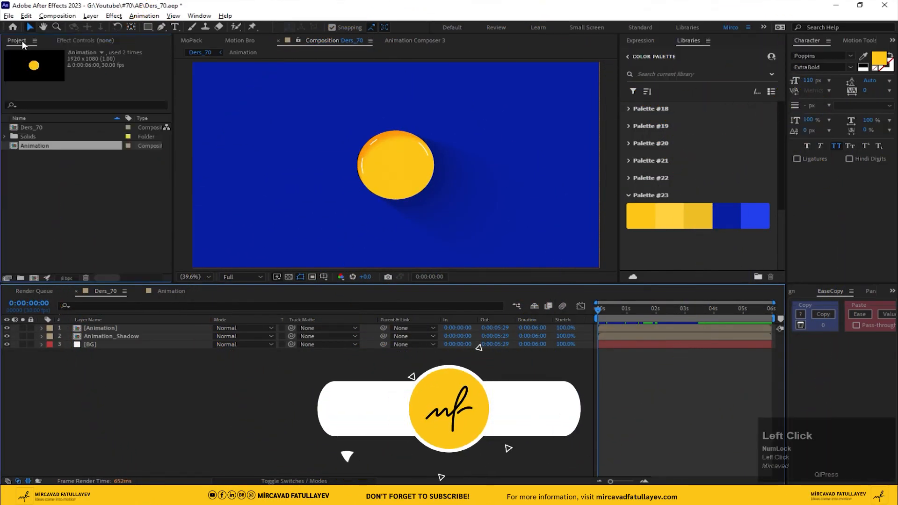
pyautogui.hotkey('ctrl', 'd')
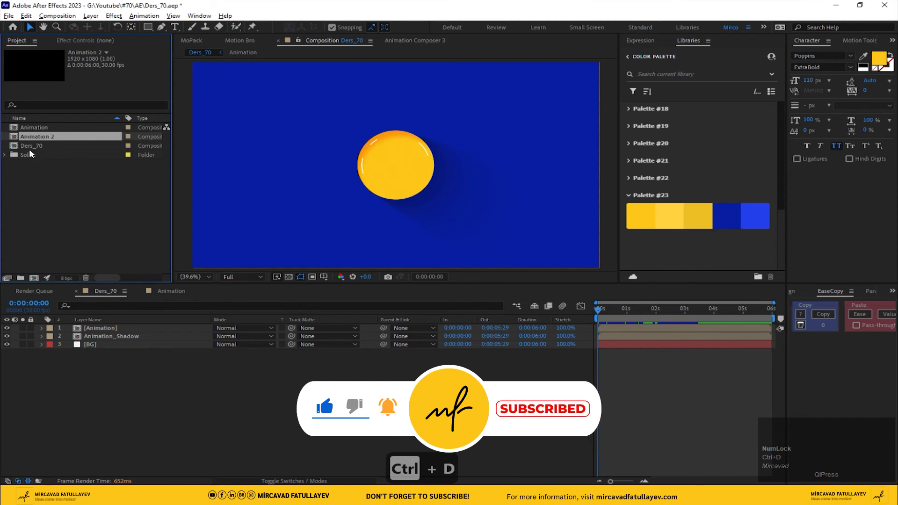
pyautogui.click(30, 148)
pyautogui.moveTo(42, 136); pyautogui.dragTo(36, 281)
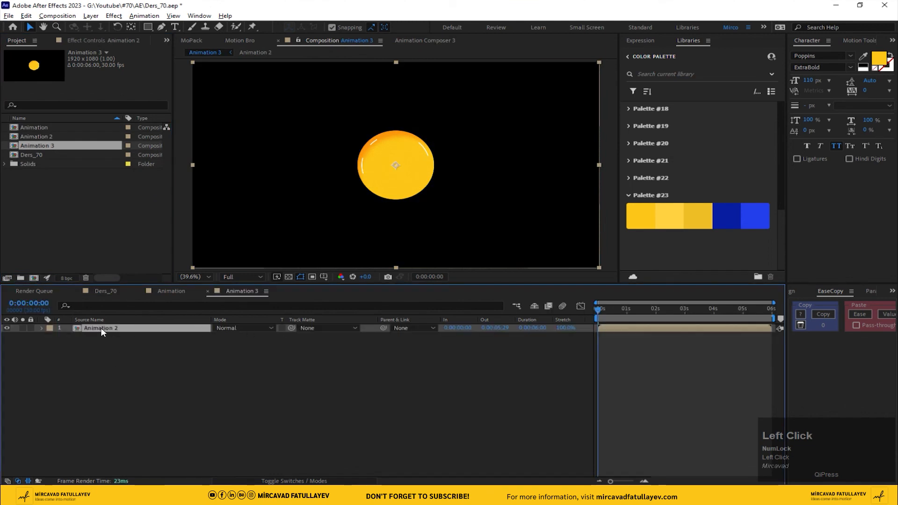
# Rename the new composition Ders_70_part2 in its composition settings.
pyautogui.click(57, 15)
pyautogui.click(75, 37)
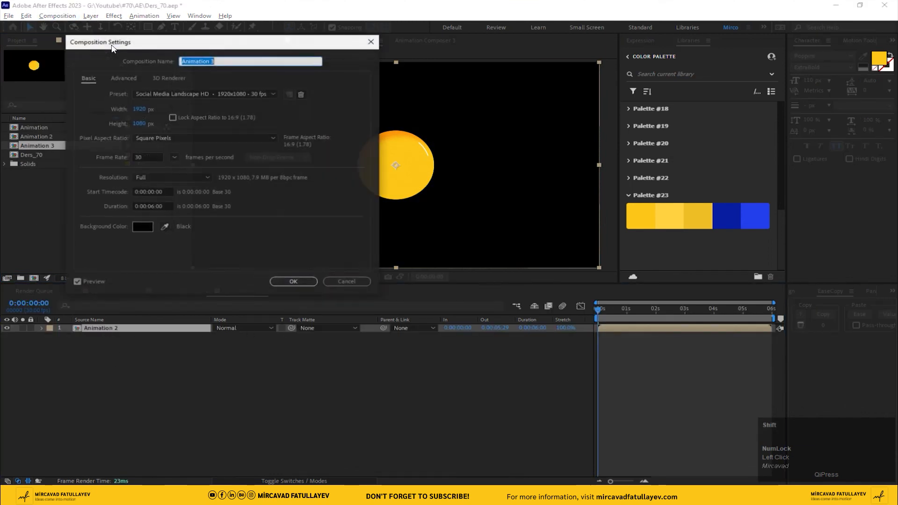
pyautogui.write('Ders_')
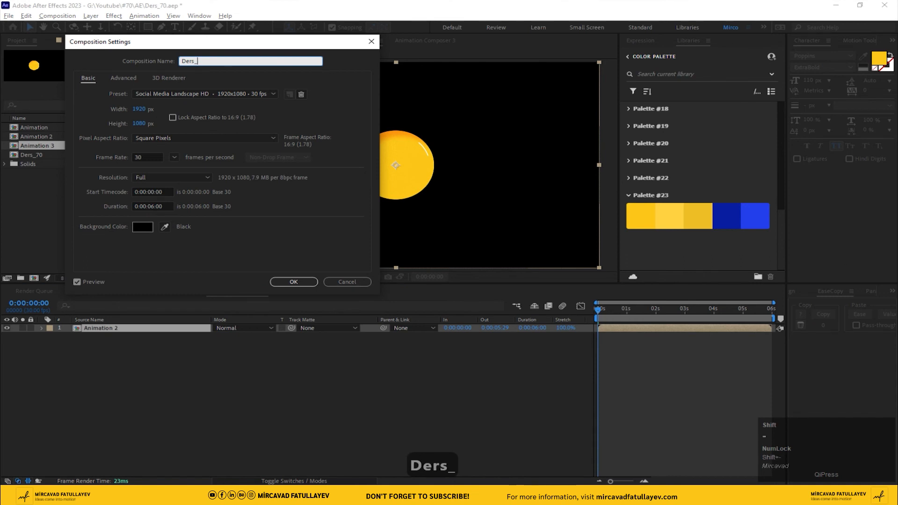
pyautogui.write('70_part2')
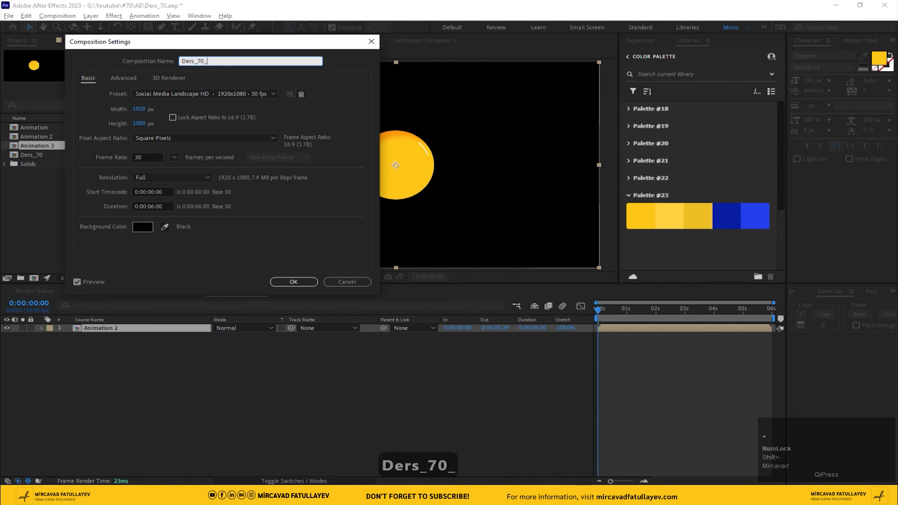
pyautogui.press('Return')
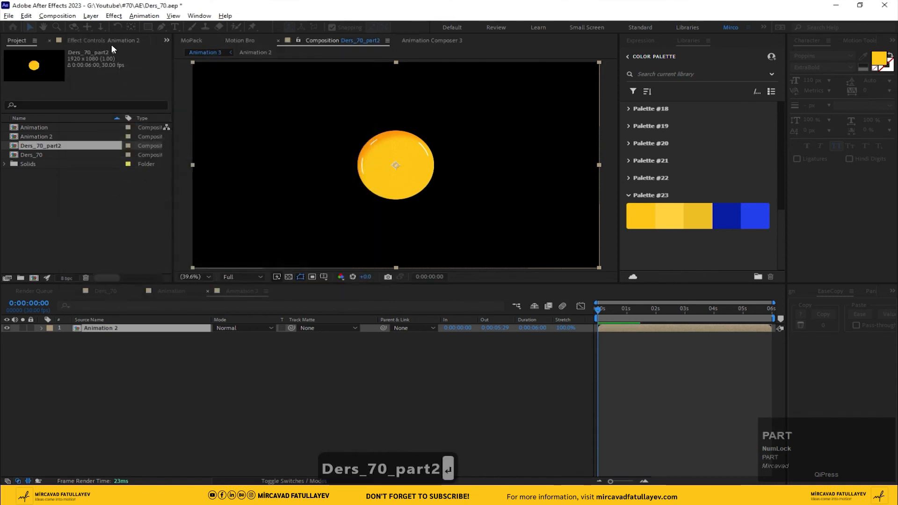
# Open the nested Animation 2 composition, move to 0:00:01:22 where the circles separate, and expand the Circle layer's contents.
pyautogui.click(104, 330)
pyautogui.doubleClick(104, 330)
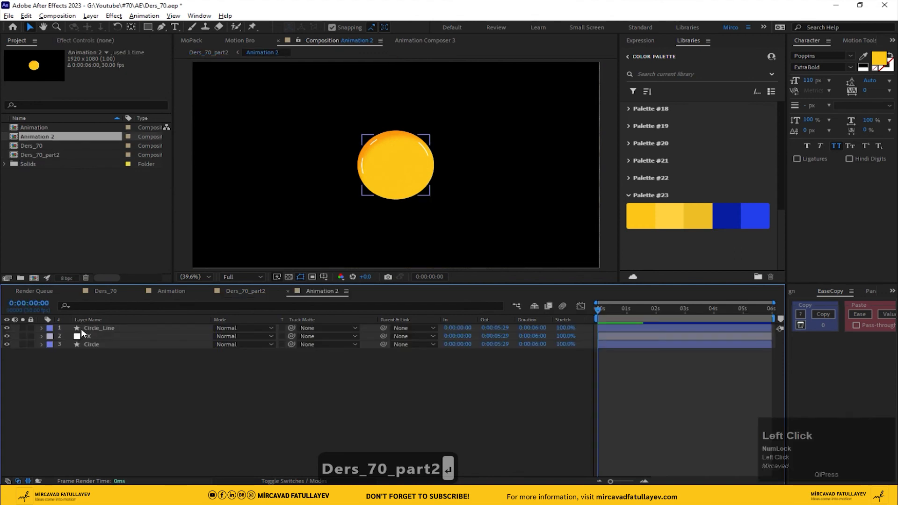
pyautogui.click(94, 345)
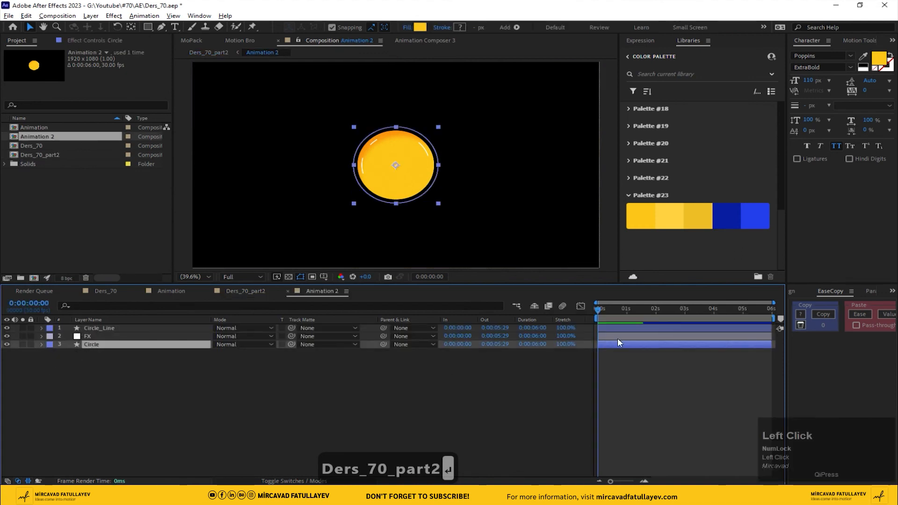
pyautogui.moveTo(655, 313); pyautogui.dragTo(647, 317)
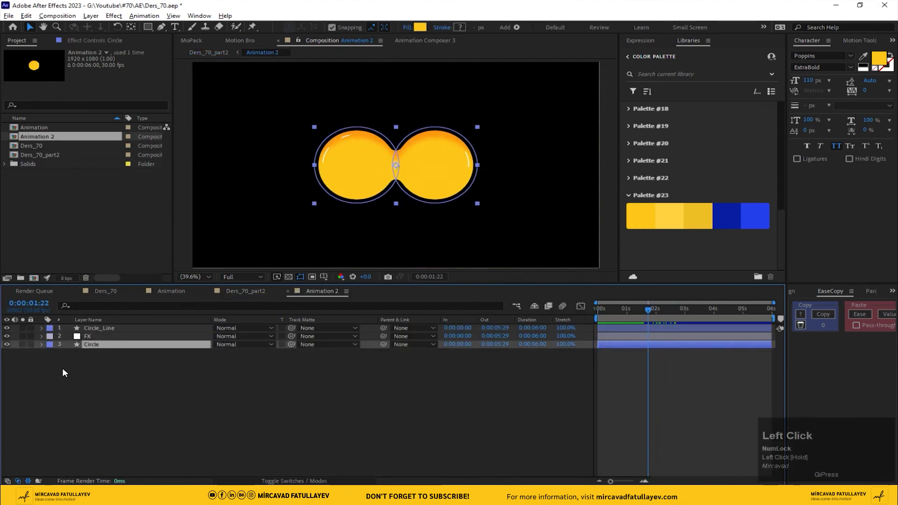
pyautogui.click(50, 353)
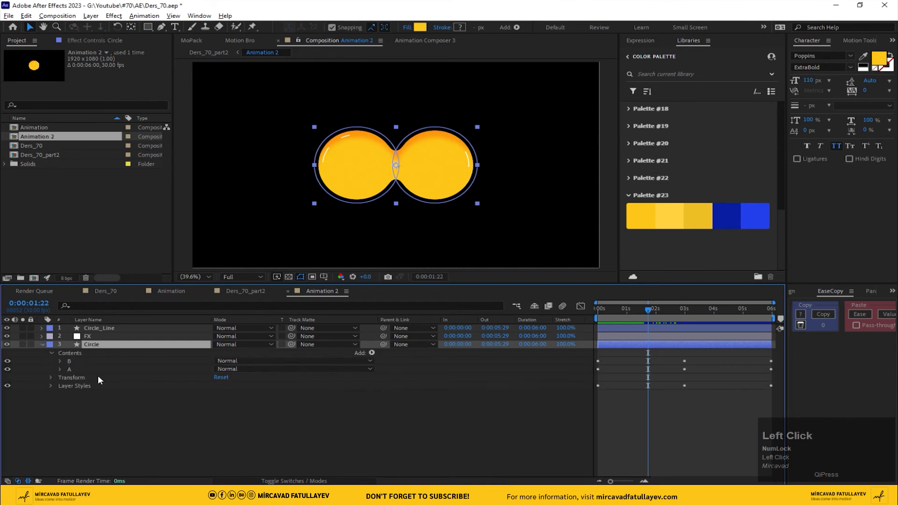
# Change shape group B's fill in the Circle layer to the lighter blue sampled from Palette #23.
pyautogui.click(71, 361)
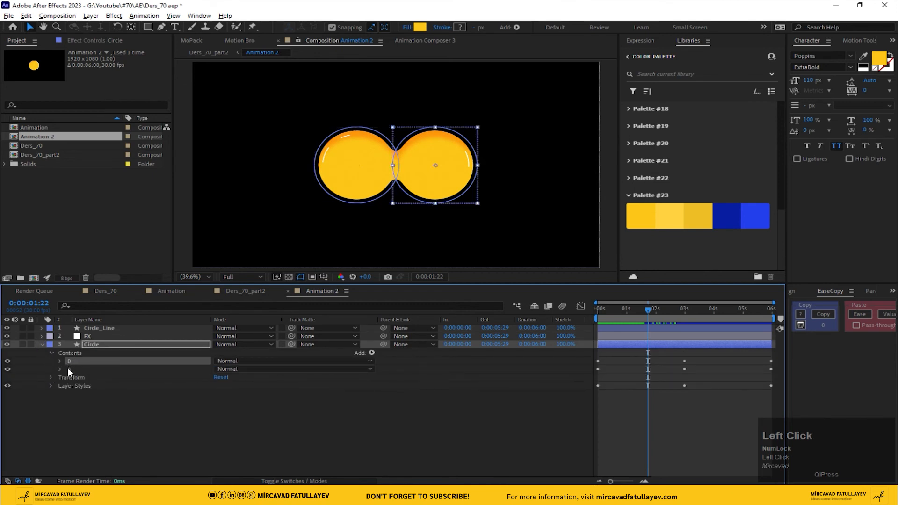
pyautogui.click(420, 27)
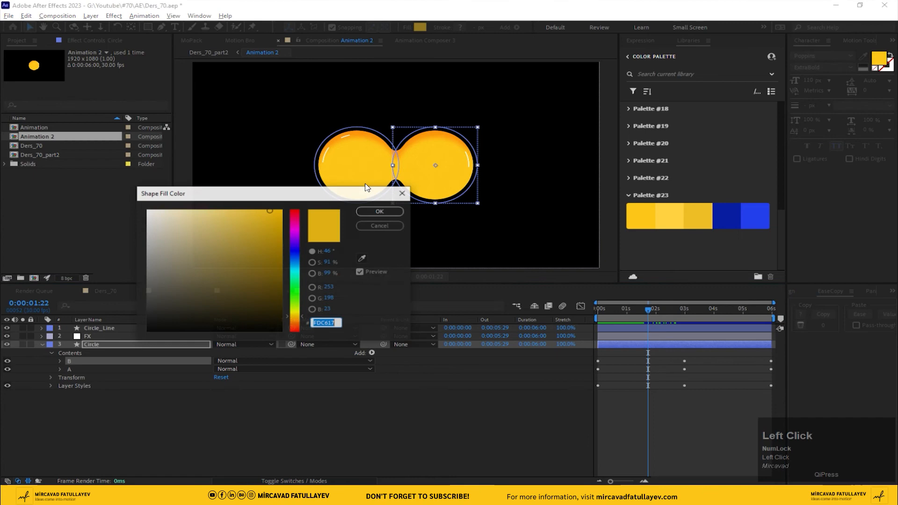
pyautogui.click(362, 259)
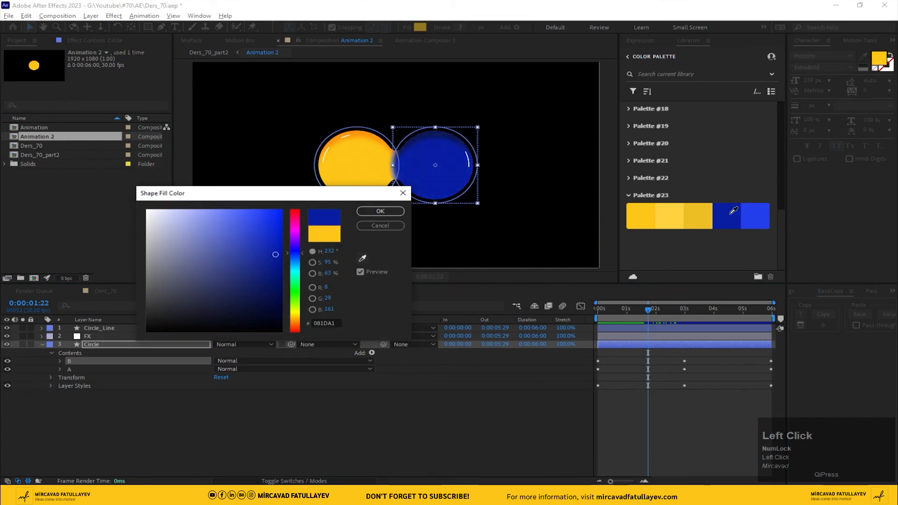
pyautogui.click(750, 218)
pyautogui.click(386, 212)
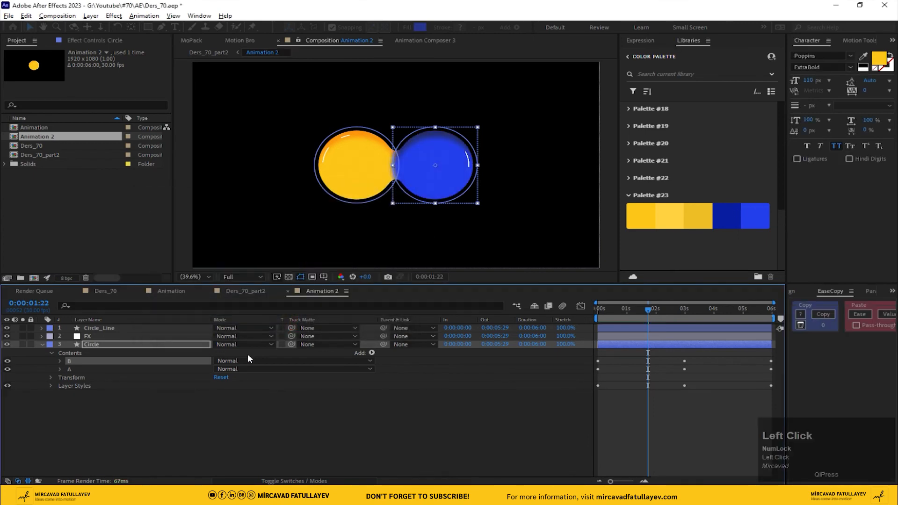
pyautogui.click(347, 409)
# Copy the BG layer from Ders_70 into Ders_70_part2 and place it beneath the Animation 2 layer.
pyautogui.click(248, 289)
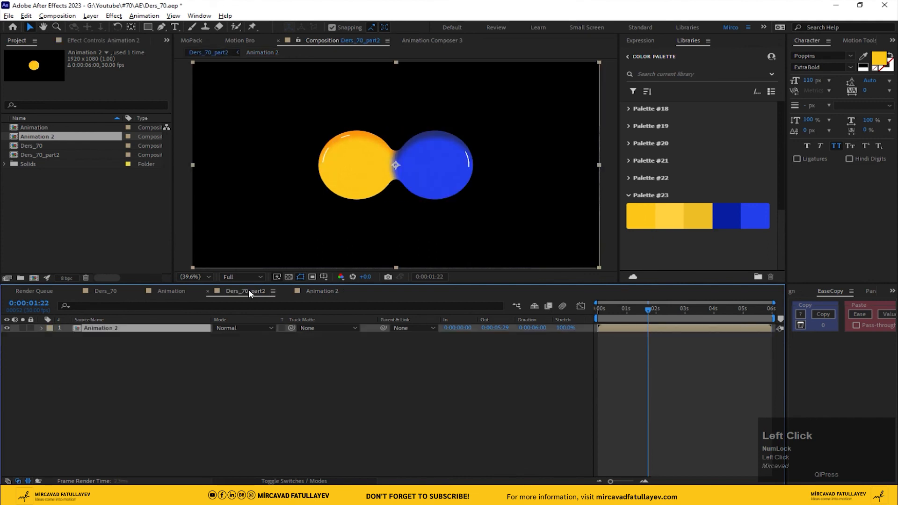
pyautogui.click(106, 291)
pyautogui.click(91, 344)
pyautogui.hotkey('ctrl', 'c')
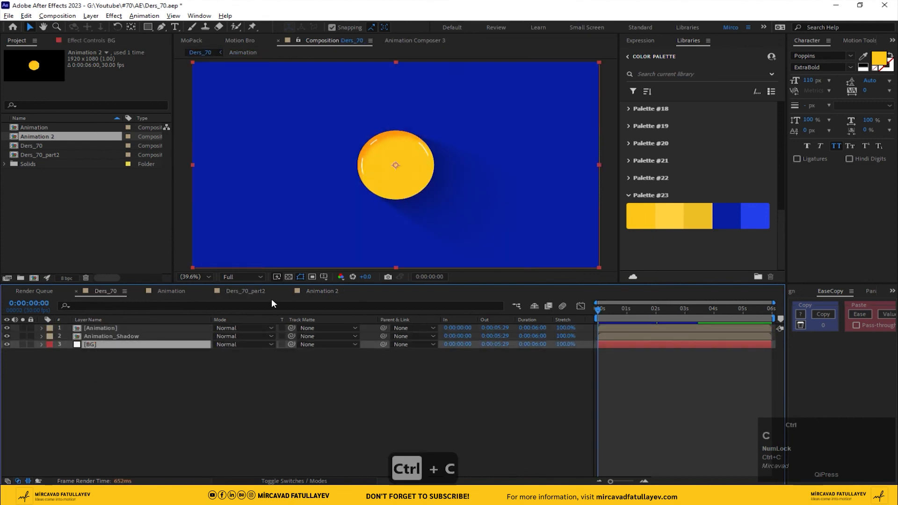
pyautogui.click(316, 291)
pyautogui.click(242, 294)
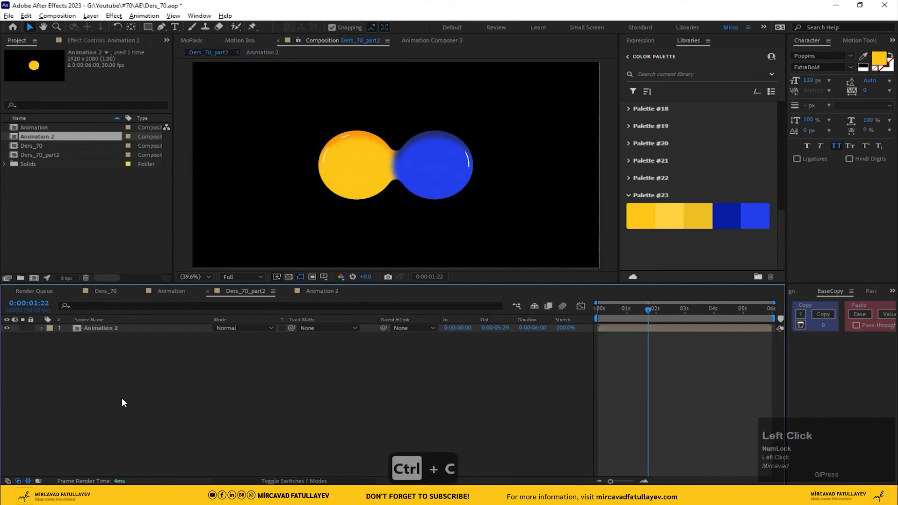
pyautogui.hotkey('ctrl', 'v')
pyautogui.moveTo(89, 331); pyautogui.dragTo(89, 362)
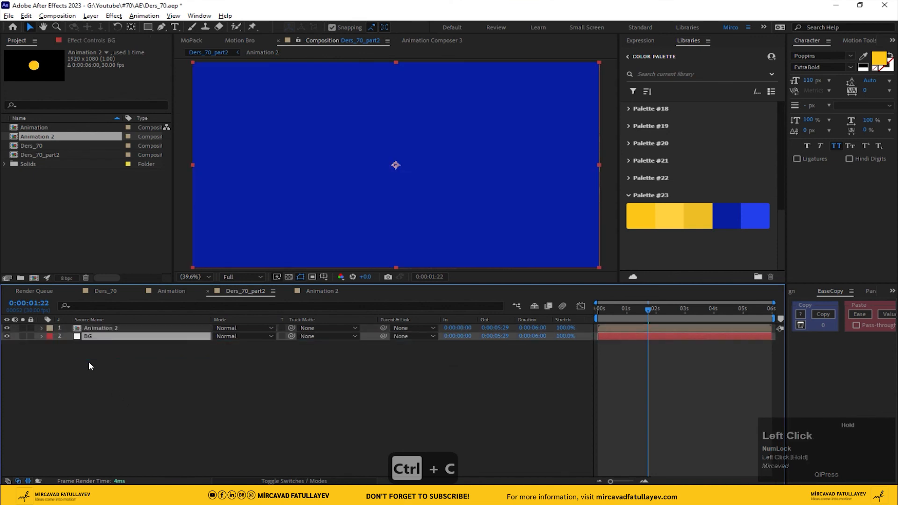
# Apply the Deep Glow effect to the Animation 2 layer and preview the animation from the start.
pyautogui.click(112, 329)
pyautogui.hotkey('ctrl', 'space')
pyautogui.hotkey('ctrl', 'v')
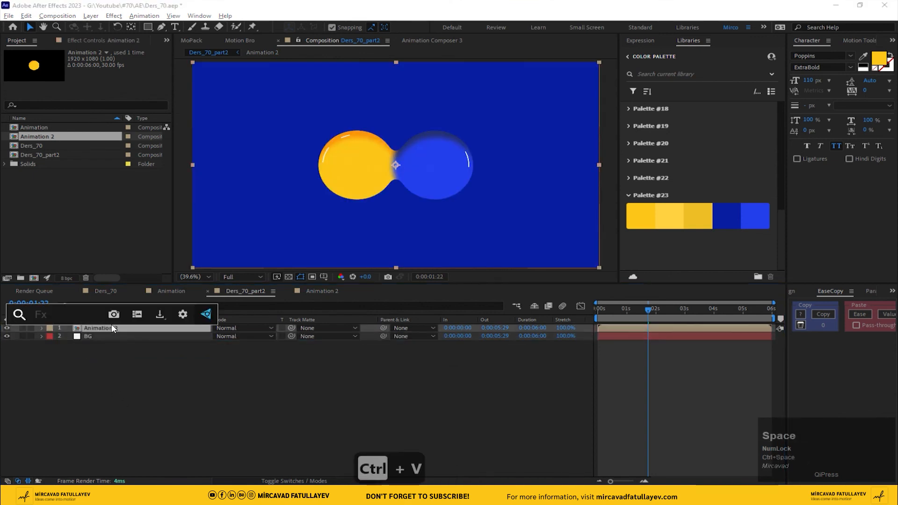
pyautogui.click(52, 341)
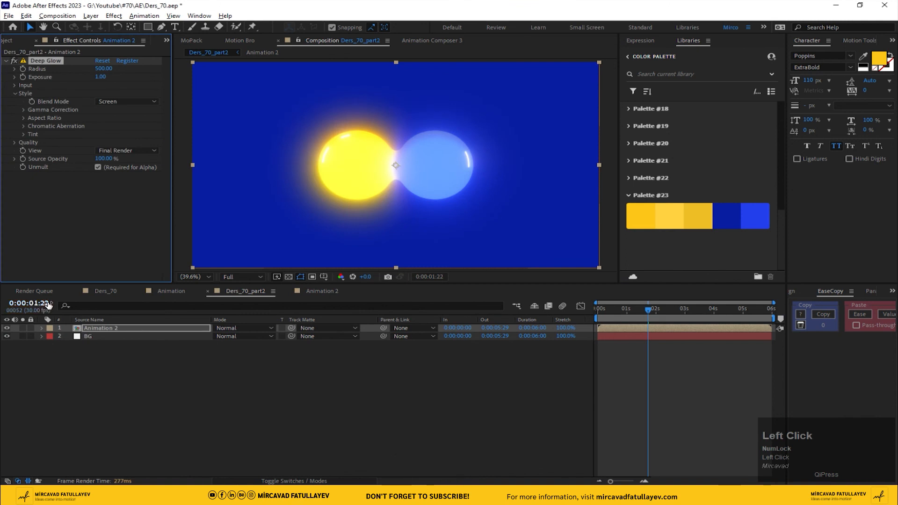
pyautogui.moveTo(661, 310); pyautogui.dragTo(598, 312)
pyautogui.press('space')
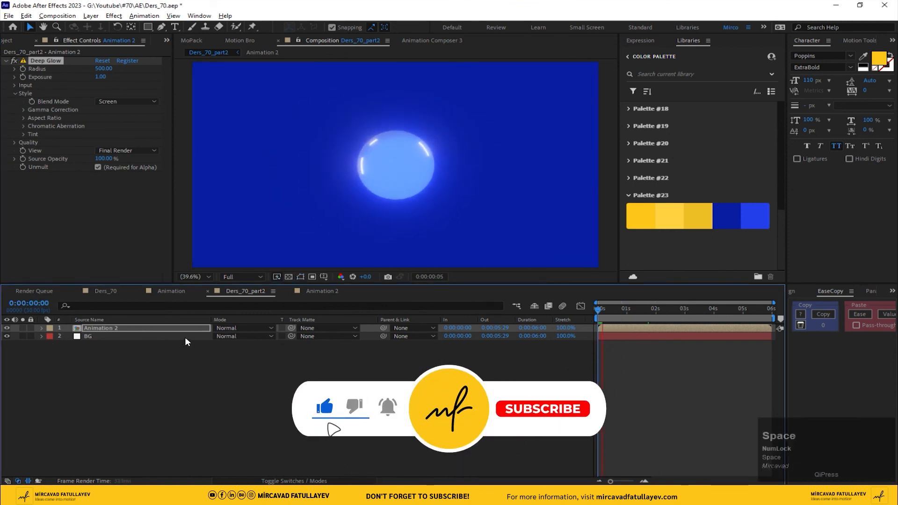